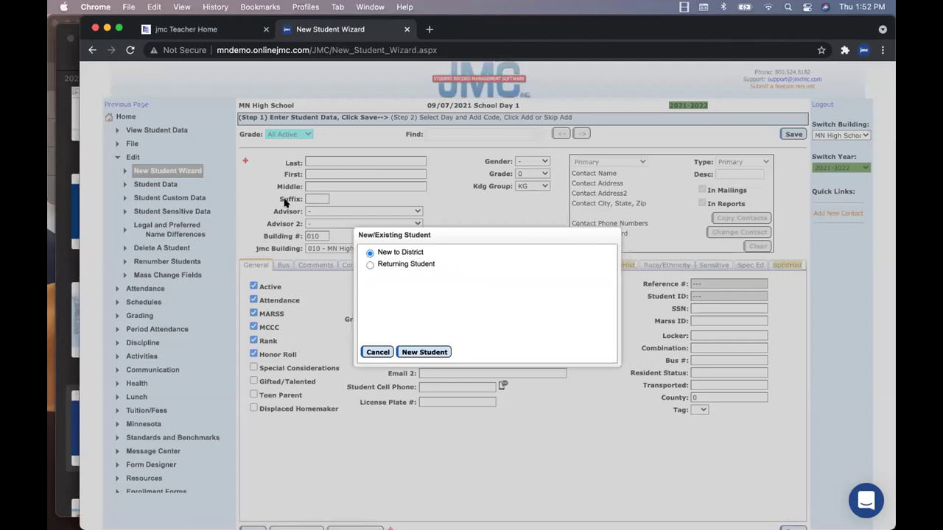
- Check the returning-student list, then mark the student as new to the district
{"action": "left_click", "coordinate": [370, 264]}
{"action": "left_click", "coordinate": [504, 260]}
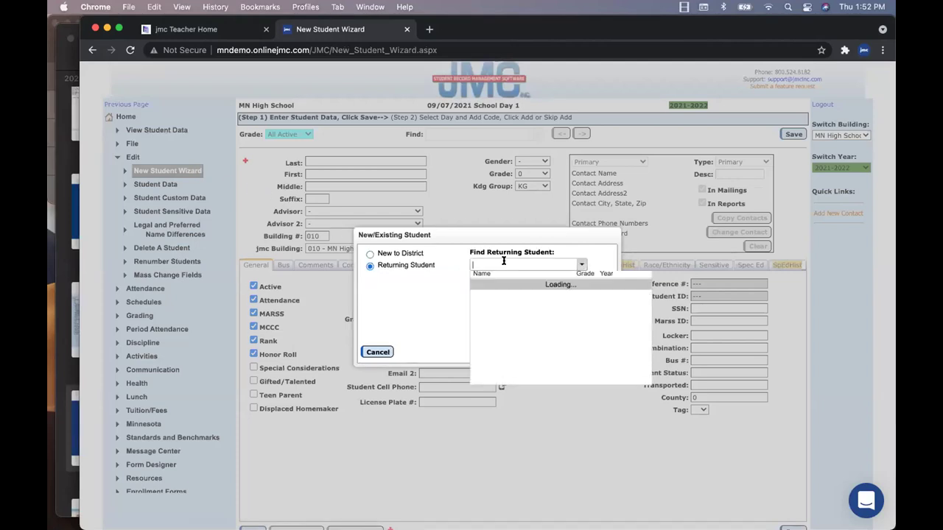
{"action": "left_click", "coordinate": [432, 288]}
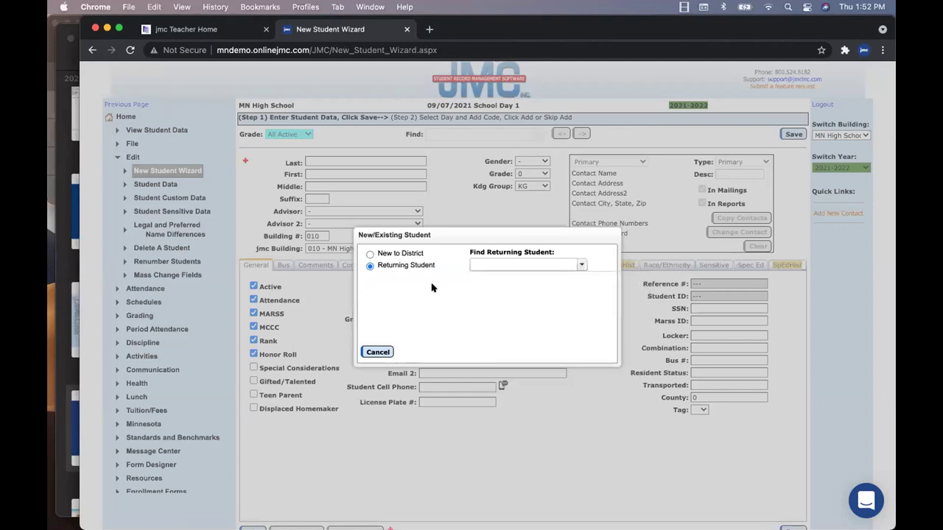
{"action": "left_click", "coordinate": [368, 253]}
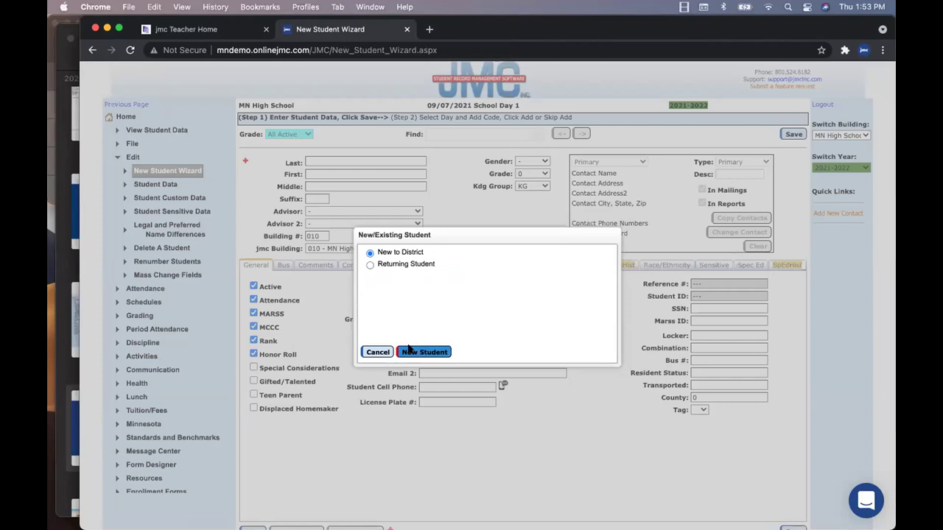
- Create a new student with last and first name, gender M, grade 4, and save
{"action": "left_click", "coordinate": [413, 352]}
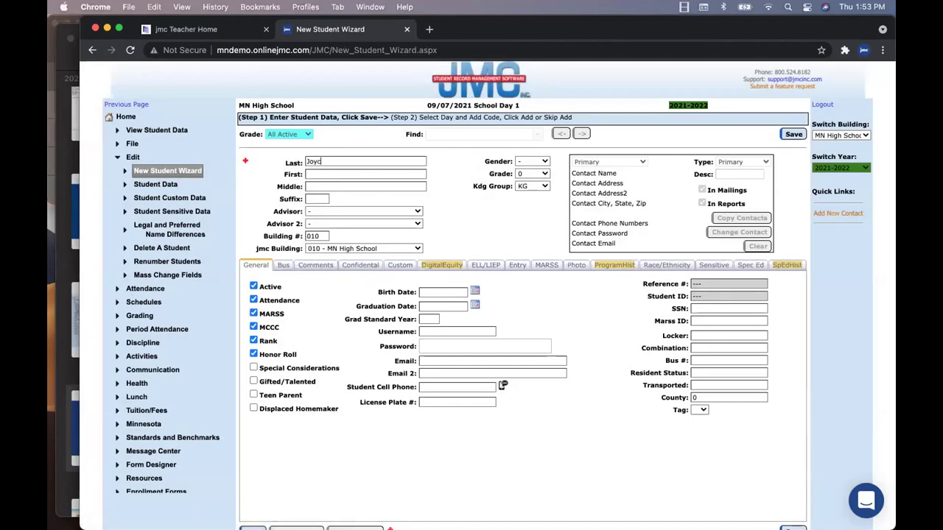
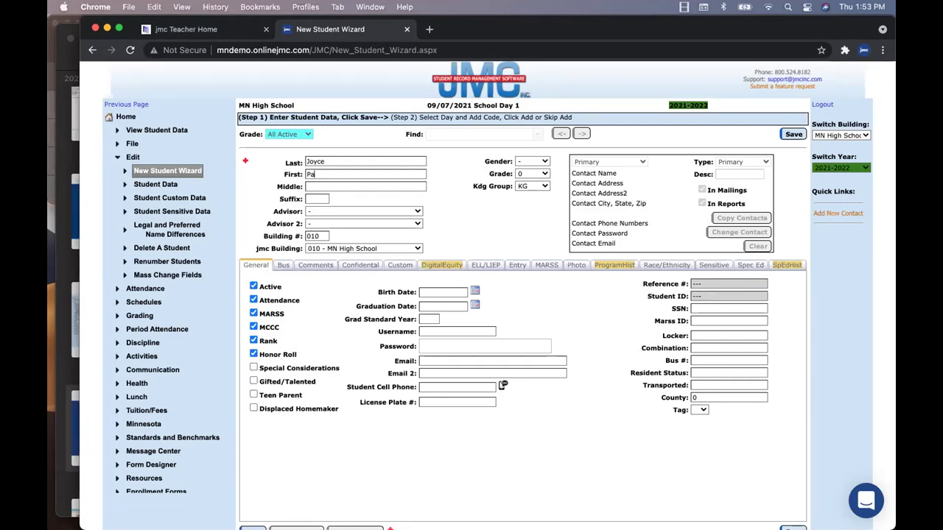
{"action": "left_click", "coordinate": [540, 161]}
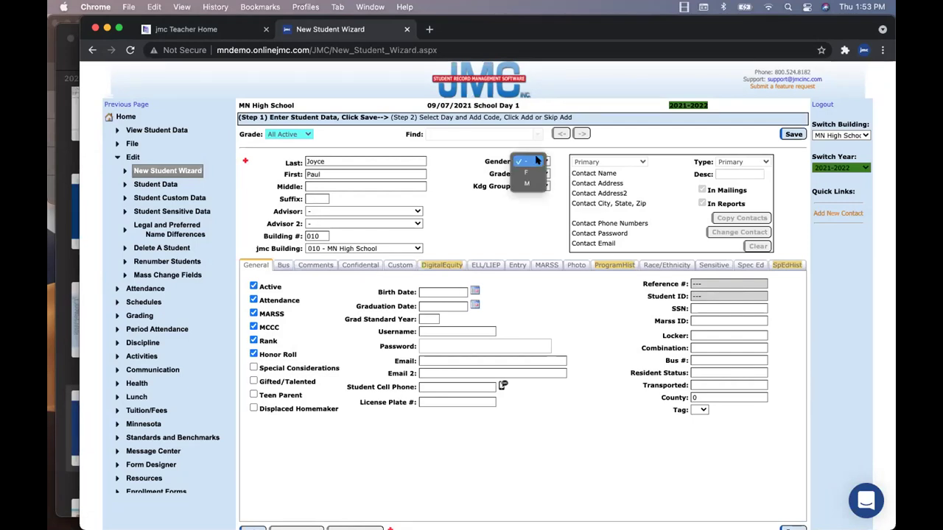
{"action": "left_click", "coordinate": [524, 184]}
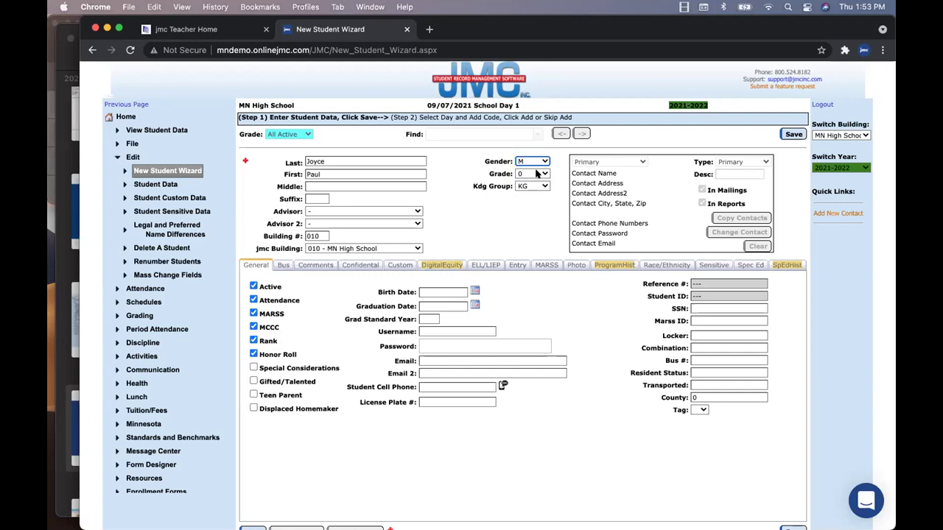
{"action": "left_click", "coordinate": [538, 174]}
{"action": "left_click", "coordinate": [526, 219]}
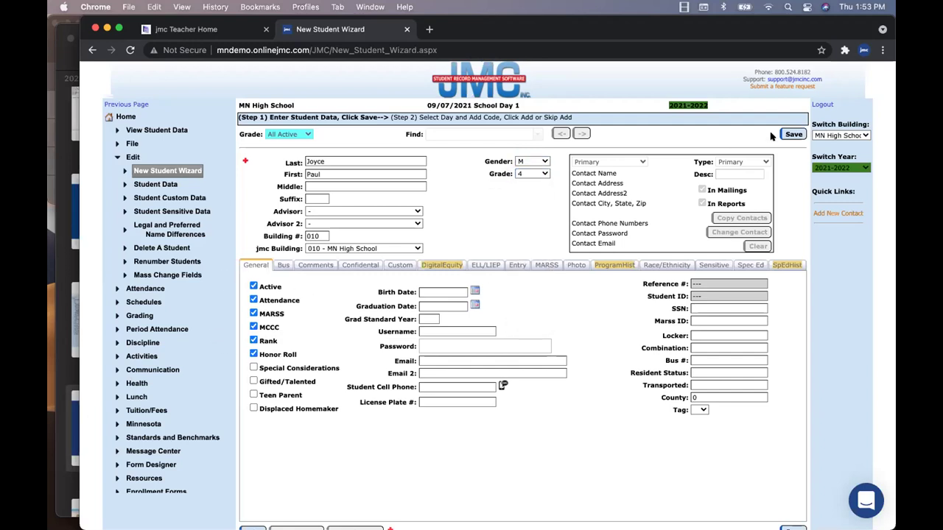
{"action": "left_click", "coordinate": [788, 134]}
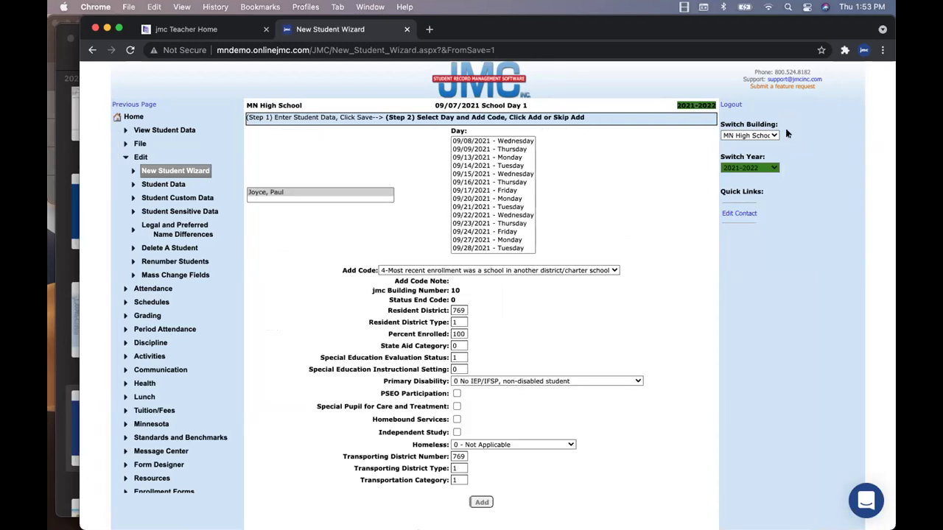
- Select 09/21/2021 as the enrollment day in the Day list
{"action": "scroll", "coordinate": [704, 244], "scroll_direction": "down", "scroll_amount": 2}
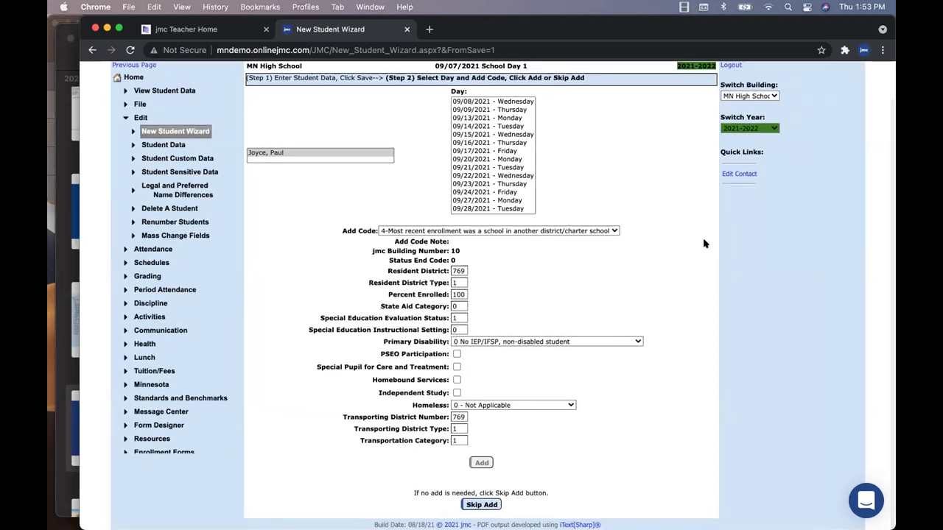
{"action": "scroll", "coordinate": [703, 243], "scroll_direction": "up", "scroll_amount": 2}
{"action": "scroll", "coordinate": [704, 244], "scroll_direction": "down", "scroll_amount": 2}
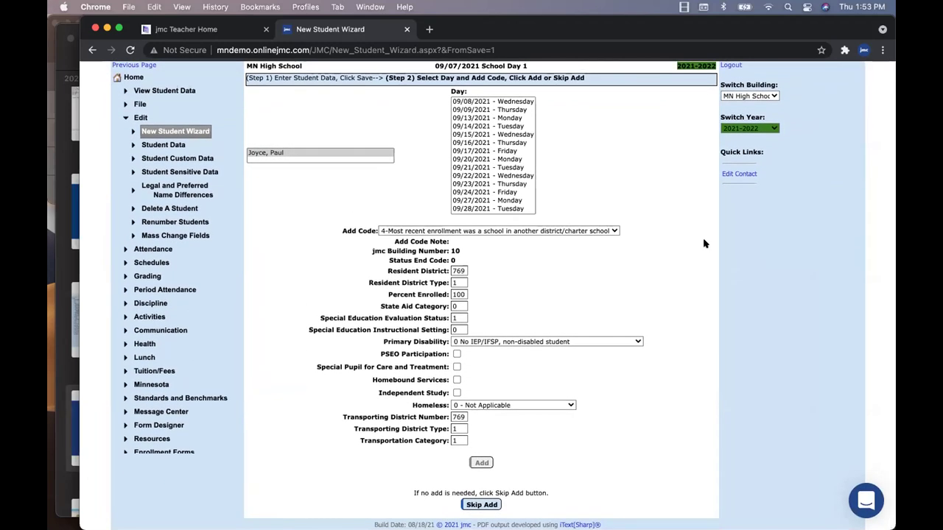
{"action": "scroll", "coordinate": [703, 244], "scroll_direction": "down", "scroll_amount": 1}
{"action": "scroll", "coordinate": [703, 244], "scroll_direction": "up", "scroll_amount": 1}
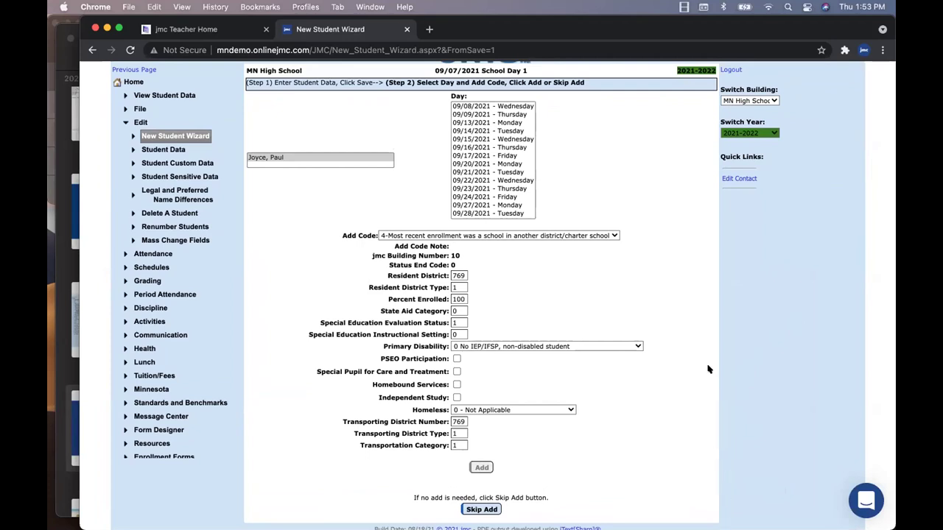
{"action": "scroll", "coordinate": [708, 369], "scroll_direction": "up", "scroll_amount": 1}
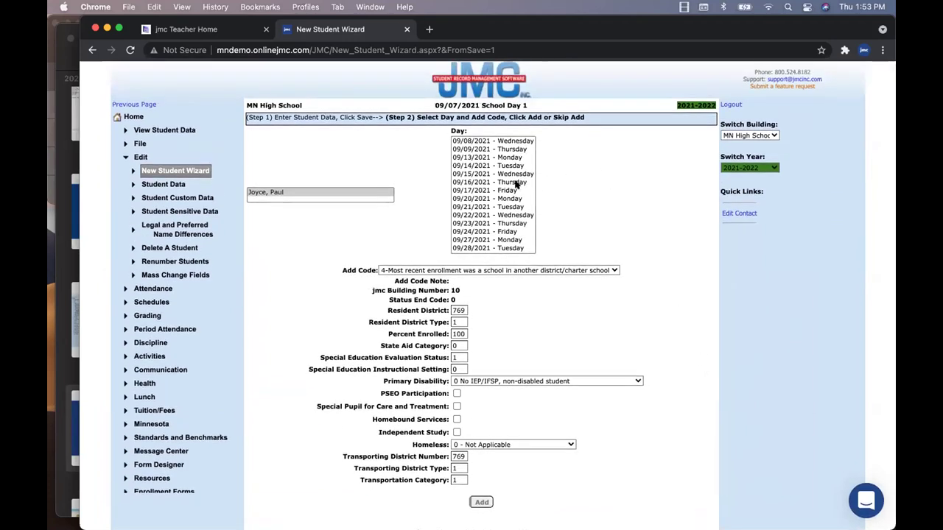
{"action": "left_click", "coordinate": [516, 142]}
{"action": "key", "text": "Tab"}
{"action": "scroll", "coordinate": [667, 299], "scroll_direction": "down", "scroll_amount": 2}
{"action": "scroll", "coordinate": [666, 299], "scroll_direction": "up", "scroll_amount": 2}
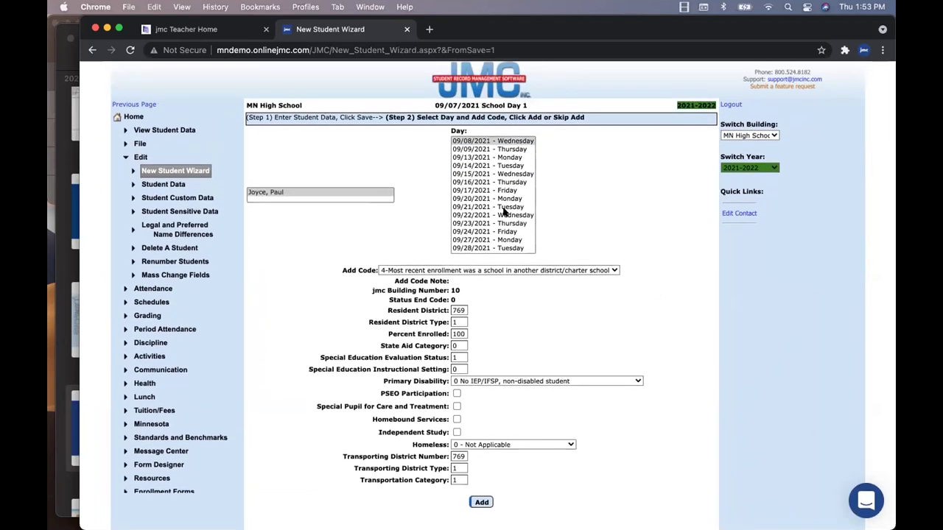
{"action": "left_click", "coordinate": [505, 207]}
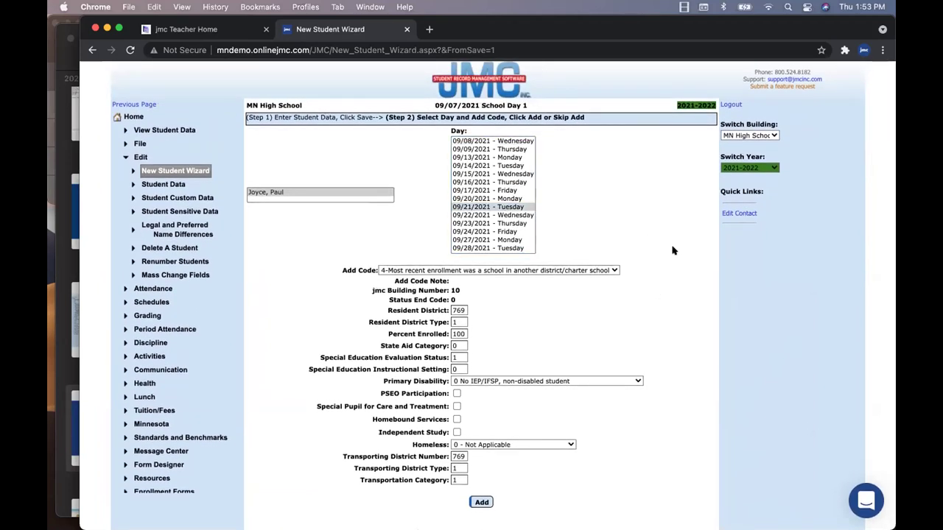
- Keep add code 4 and add the enrollment
{"action": "scroll", "coordinate": [674, 251], "scroll_direction": "down", "scroll_amount": 2}
{"action": "left_click", "coordinate": [613, 232]}
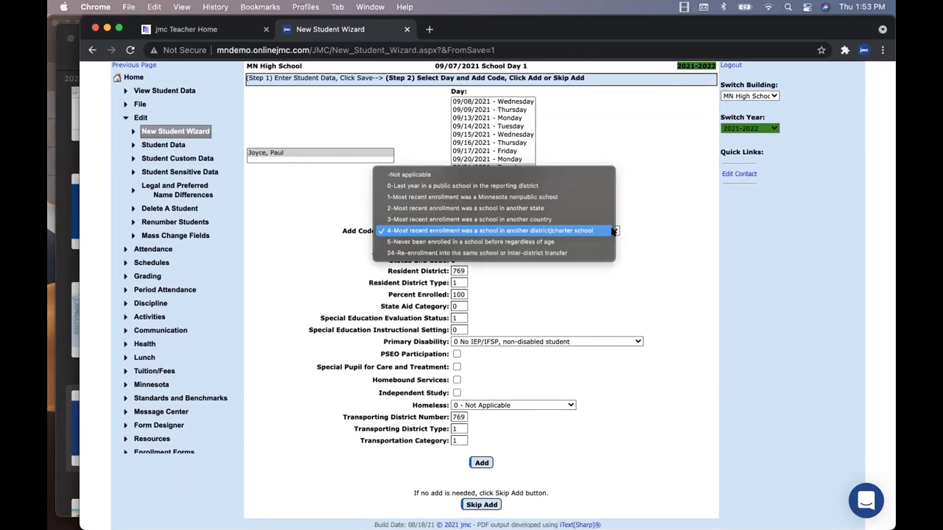
{"action": "left_click", "coordinate": [676, 265]}
{"action": "scroll", "coordinate": [681, 269], "scroll_direction": "down", "scroll_amount": 1}
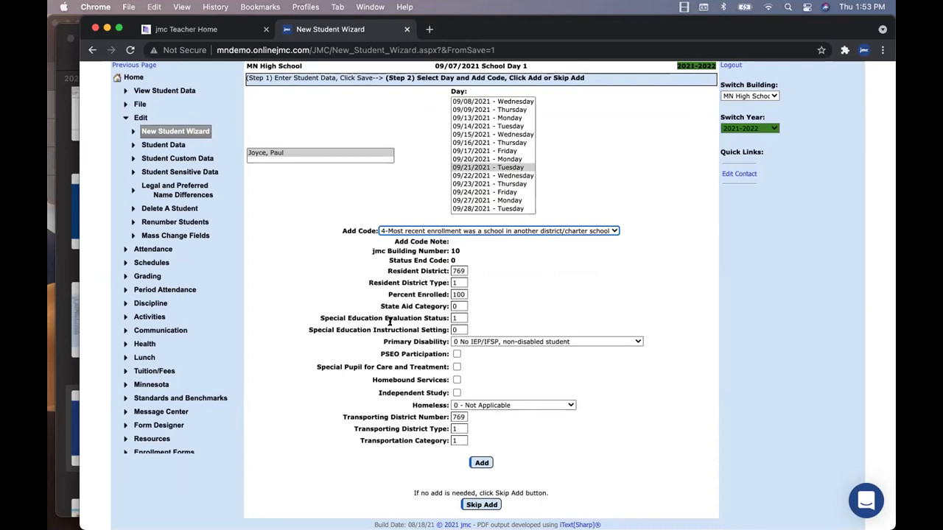
{"action": "left_click", "coordinate": [478, 462]}
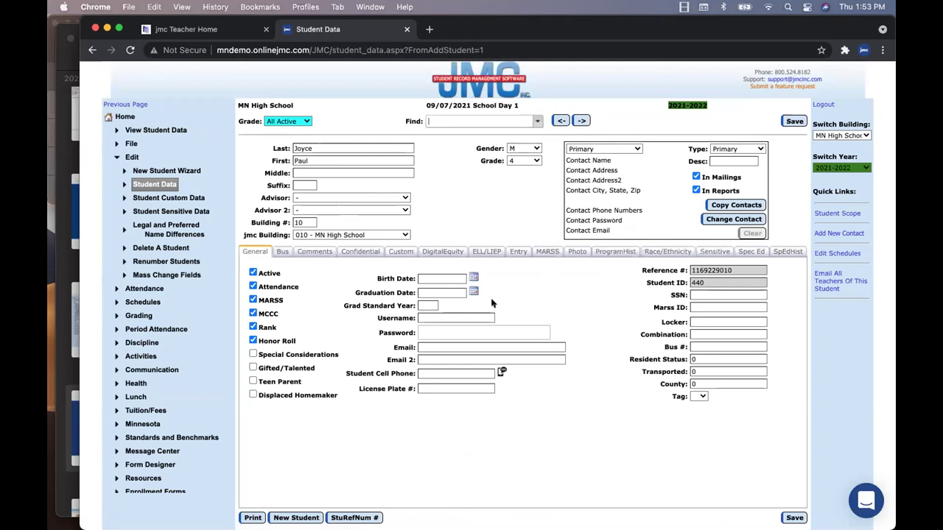
- Save the record, check the MARSS line shows 09/21/21 grade 4, return to General, collapse Edit
{"action": "left_click", "coordinate": [795, 121]}
{"action": "left_click", "coordinate": [546, 253]}
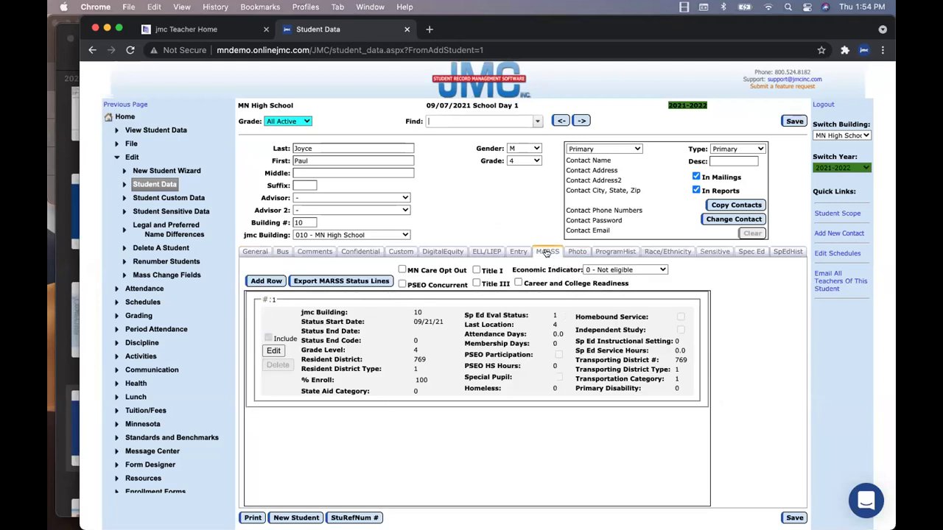
{"action": "left_click", "coordinate": [254, 251]}
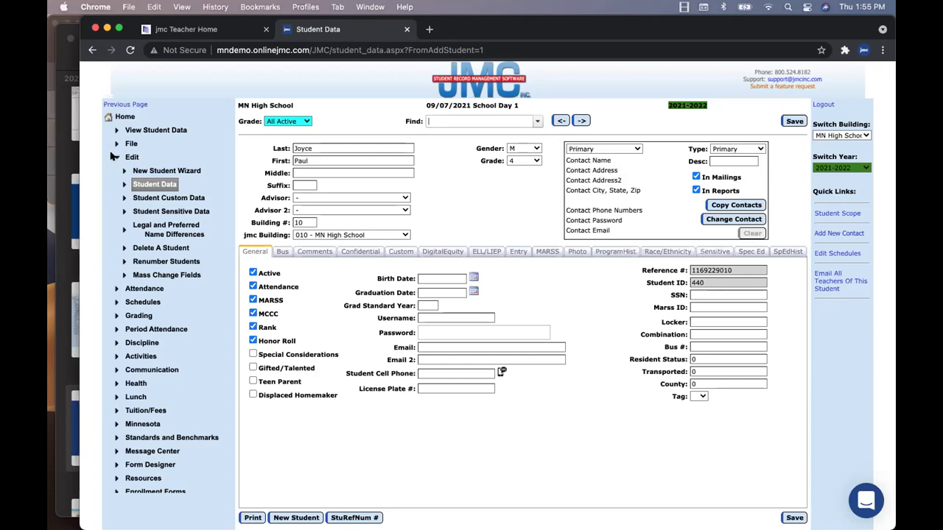
{"action": "left_click", "coordinate": [133, 157]}
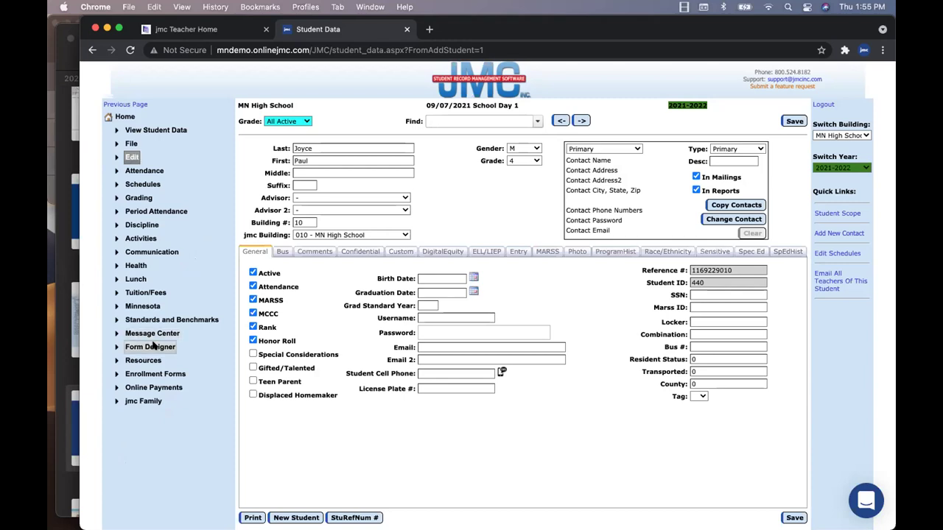
- Open YouTube in a new tab and browse the jmc training channel's Videos list
{"action": "left_click", "coordinate": [429, 28]}
{"action": "type", "text": "you"}
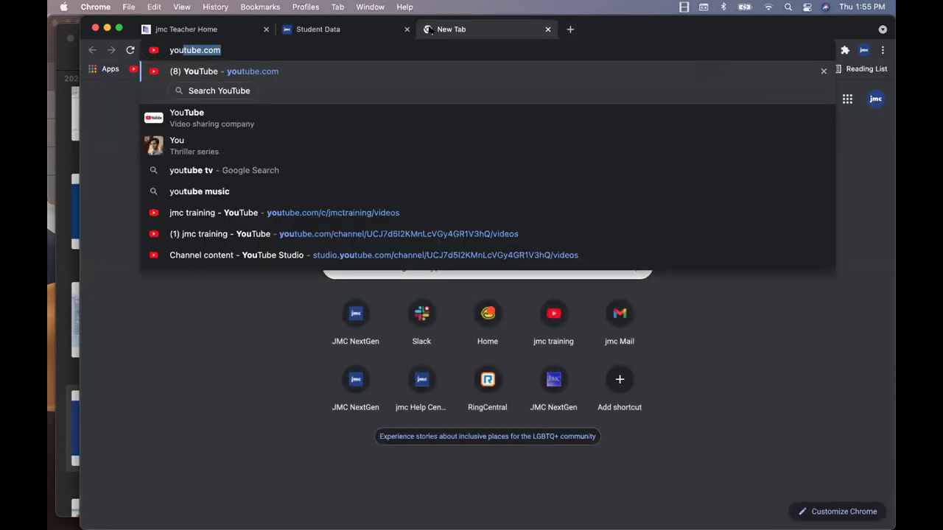
{"action": "key", "text": "Return"}
{"action": "left_click", "coordinate": [405, 51]}
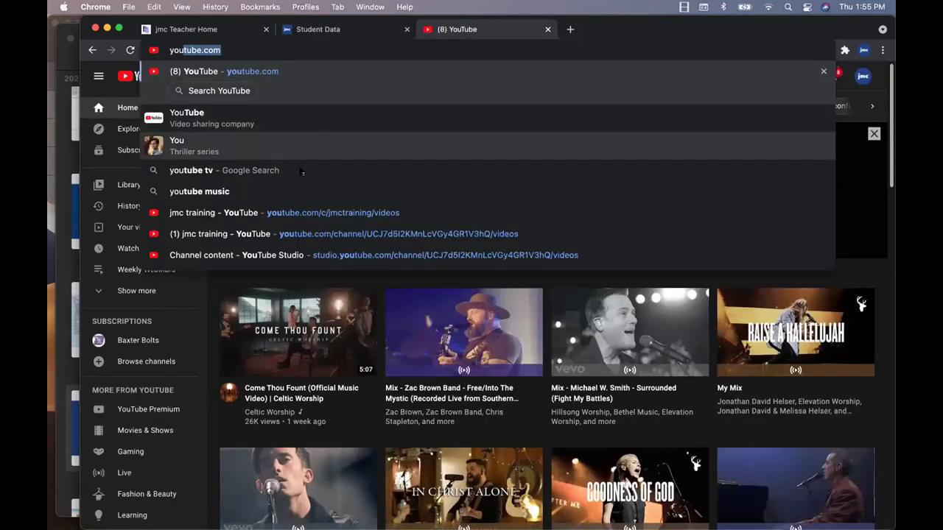
{"action": "left_click", "coordinate": [298, 211]}
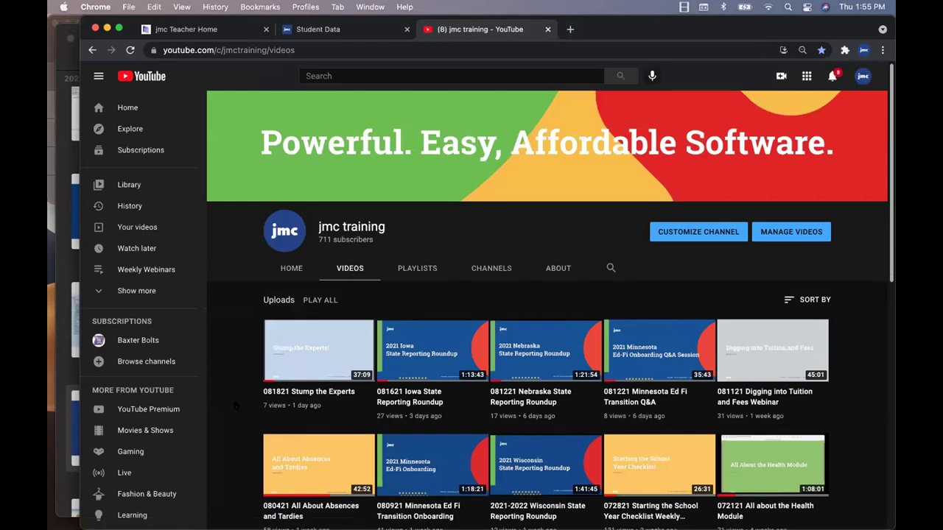
{"action": "scroll", "coordinate": [235, 404], "scroll_direction": "down", "scroll_amount": 5}
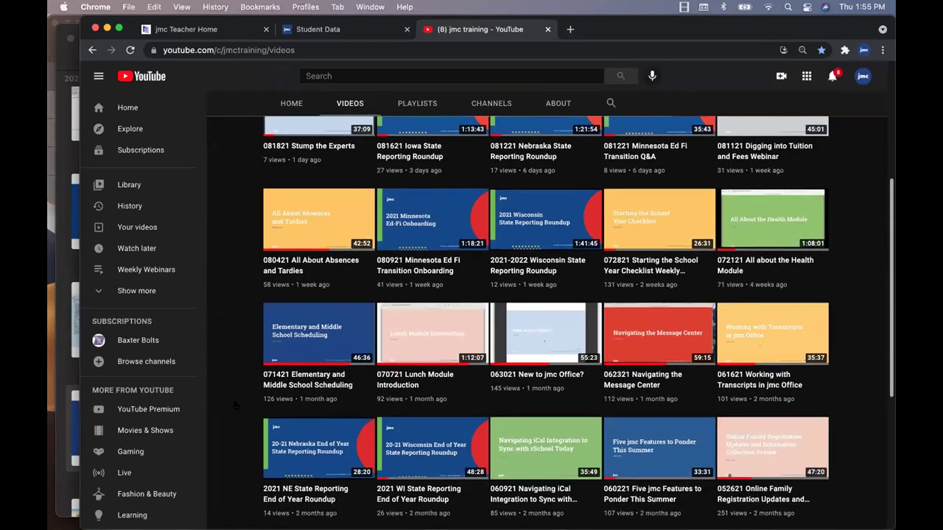
{"action": "scroll", "coordinate": [235, 404], "scroll_direction": "down", "scroll_amount": 4}
{"action": "scroll", "coordinate": [234, 404], "scroll_direction": "down", "scroll_amount": 5}
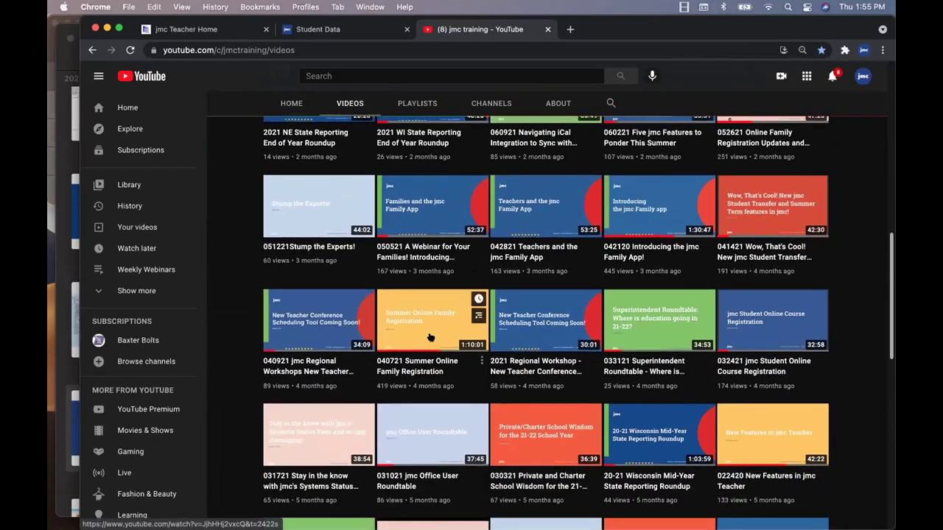
{"action": "scroll", "coordinate": [430, 337], "scroll_direction": "up", "scroll_amount": 3}
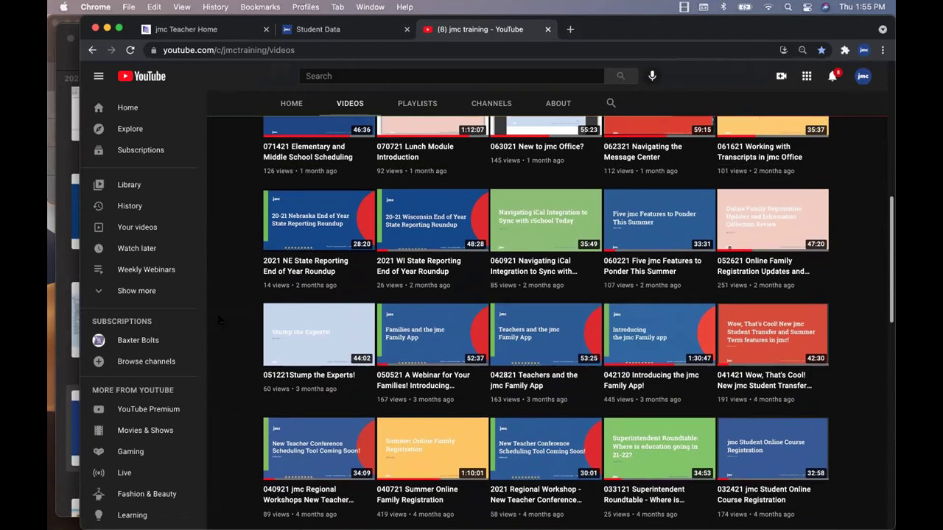
- Back in jmc Office, open jmc Family > Online Registration > Setup > Configuration Options
{"action": "left_click", "coordinate": [315, 29]}
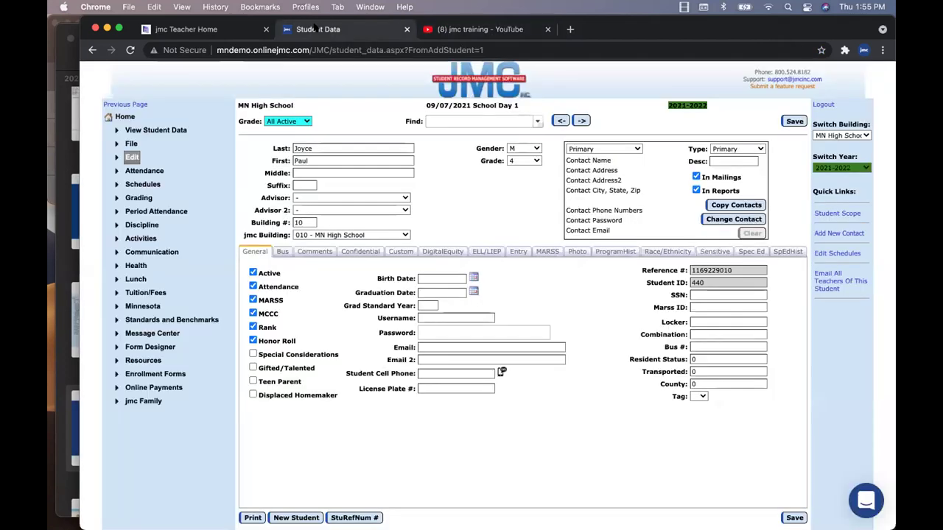
{"action": "left_click", "coordinate": [141, 402]}
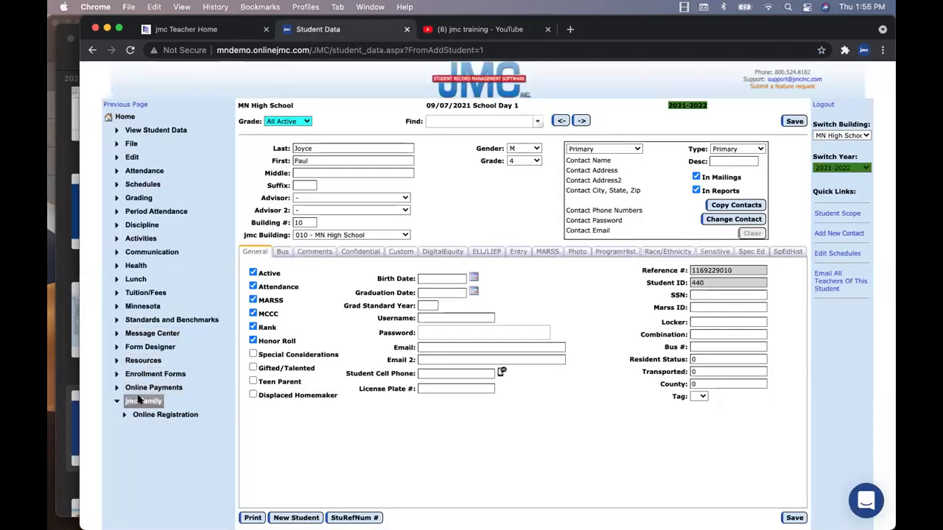
{"action": "left_click", "coordinate": [146, 415]}
{"action": "left_click", "coordinate": [146, 429]}
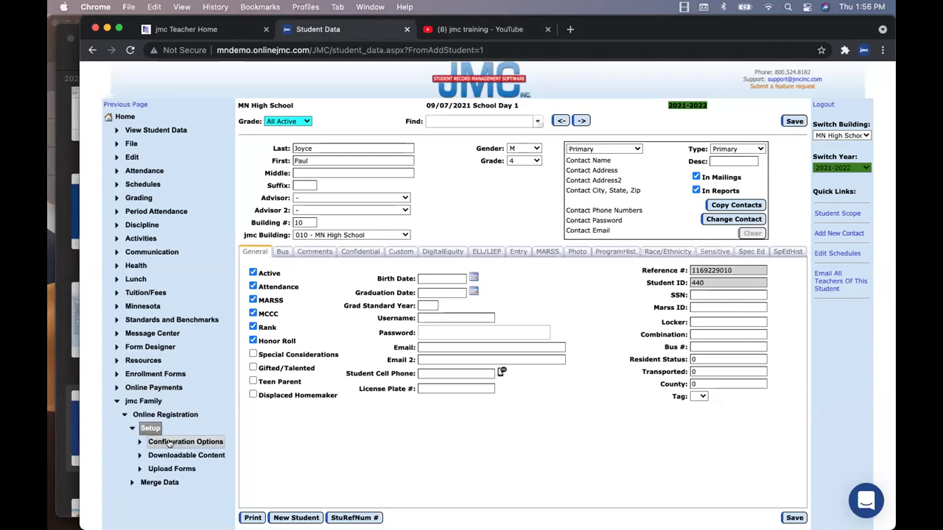
{"action": "left_click", "coordinate": [169, 442]}
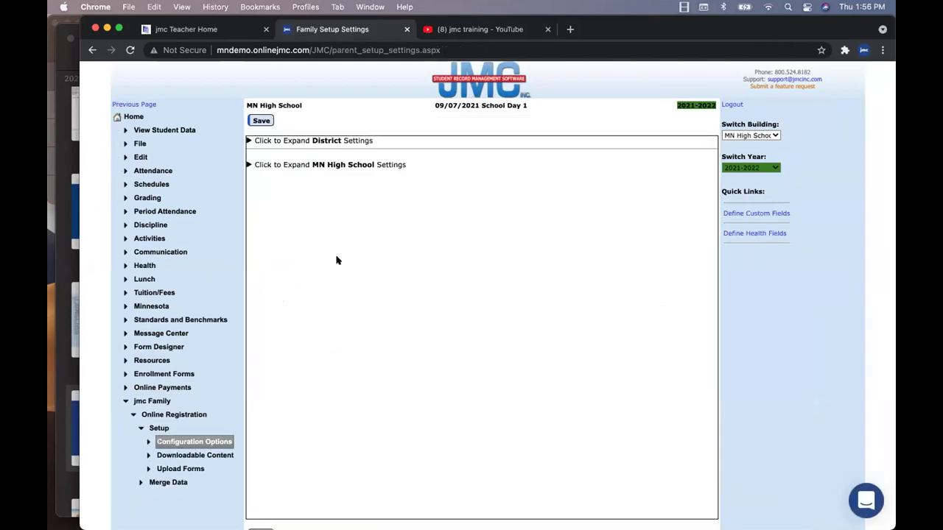
- Expand the District and MN High School family settings, then return to Home
{"action": "left_click", "coordinate": [349, 139]}
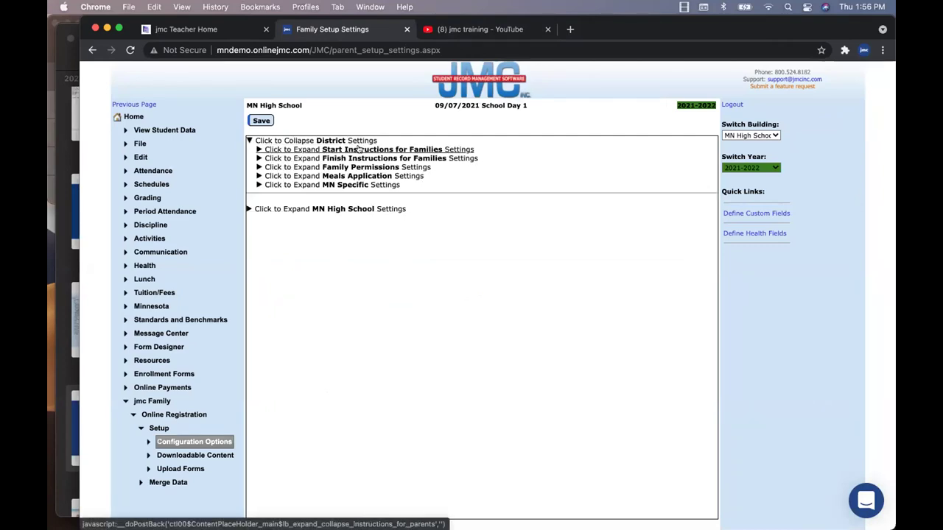
{"action": "left_click", "coordinate": [338, 209]}
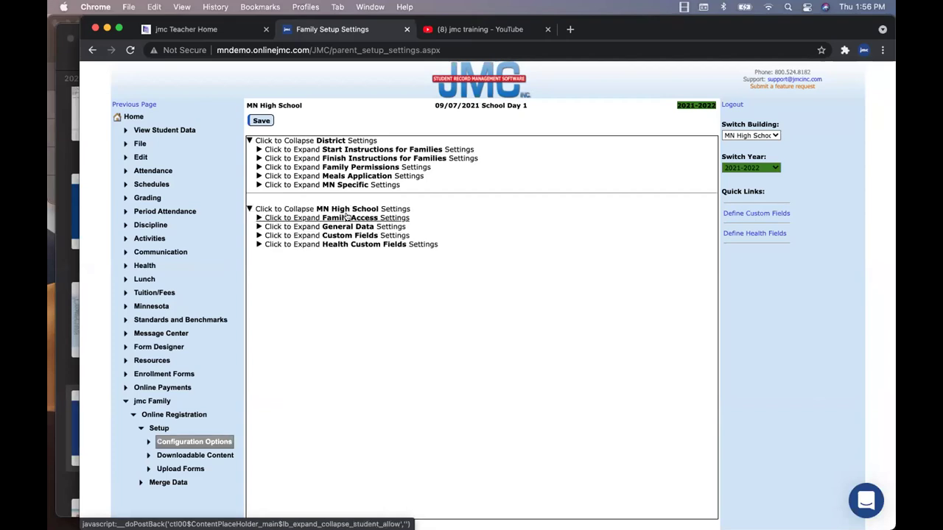
{"action": "left_click", "coordinate": [347, 217]}
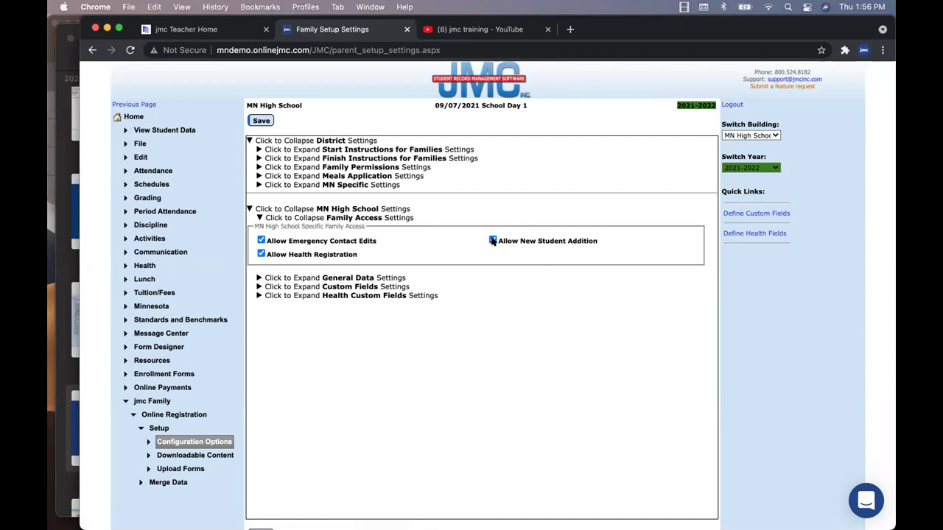
{"action": "left_click", "coordinate": [395, 210]}
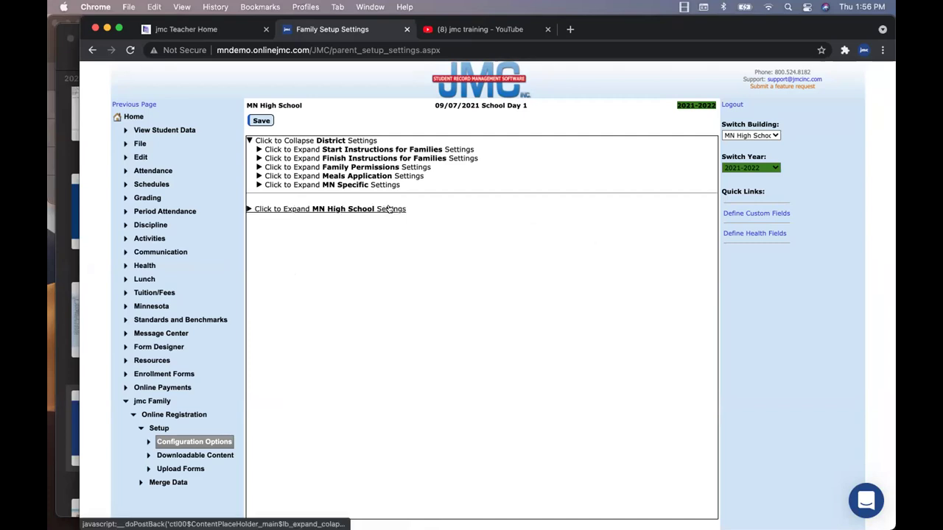
{"action": "left_click", "coordinate": [133, 116]}
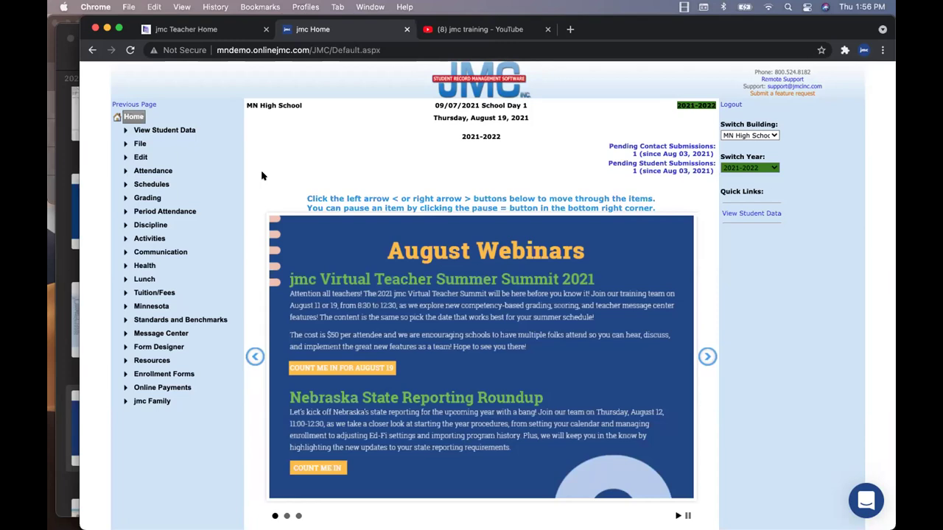
- Go to Attendance > Student > Drop Student, then bring up the training slides in Preview
{"action": "left_click", "coordinate": [156, 171]}
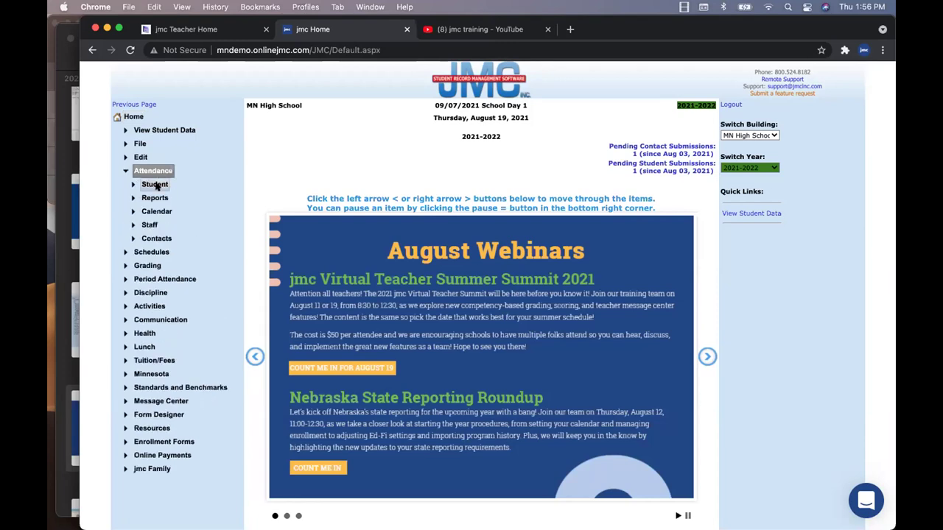
{"action": "left_click", "coordinate": [156, 185]}
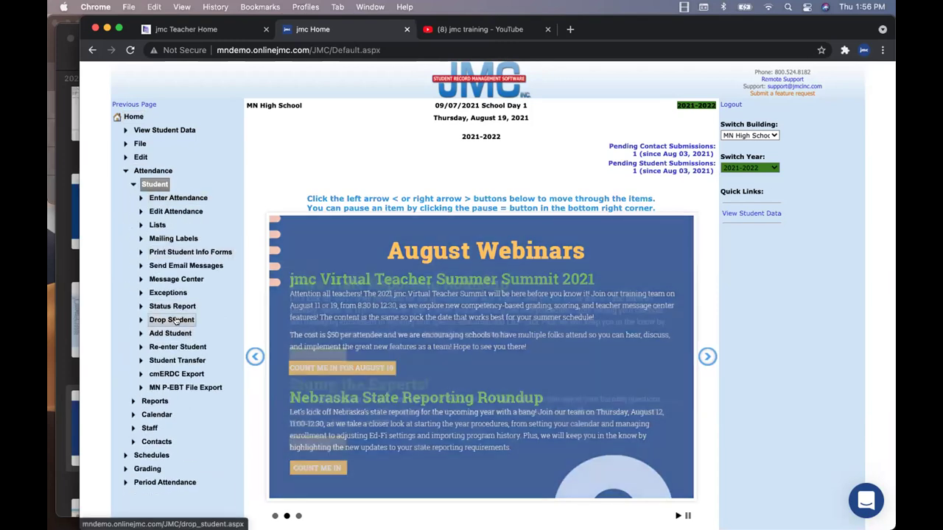
{"action": "left_click", "coordinate": [175, 321]}
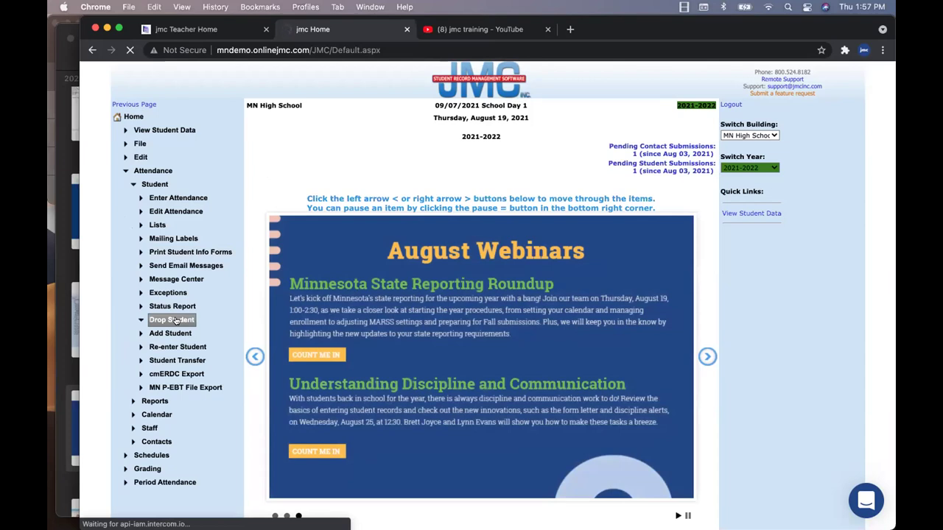
{"action": "left_click", "coordinate": [73, 329]}
- Review the 'Dropping a student' slides on pages 65 and 66, then return to Chrome
{"action": "scroll", "coordinate": [106, 299], "scroll_direction": "down", "scroll_amount": 2}
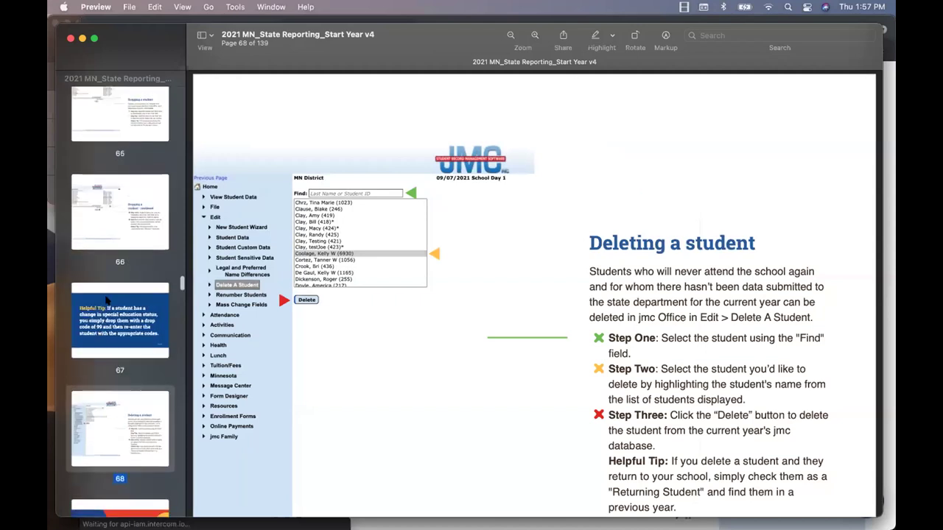
{"action": "left_click", "coordinate": [125, 215]}
{"action": "scroll", "coordinate": [125, 206], "scroll_direction": "up", "scroll_amount": 2}
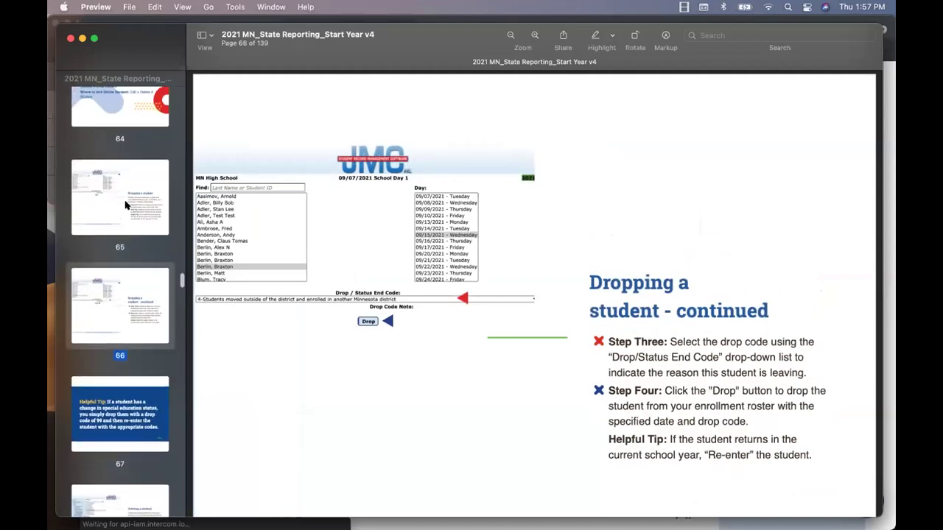
{"action": "left_click", "coordinate": [126, 210]}
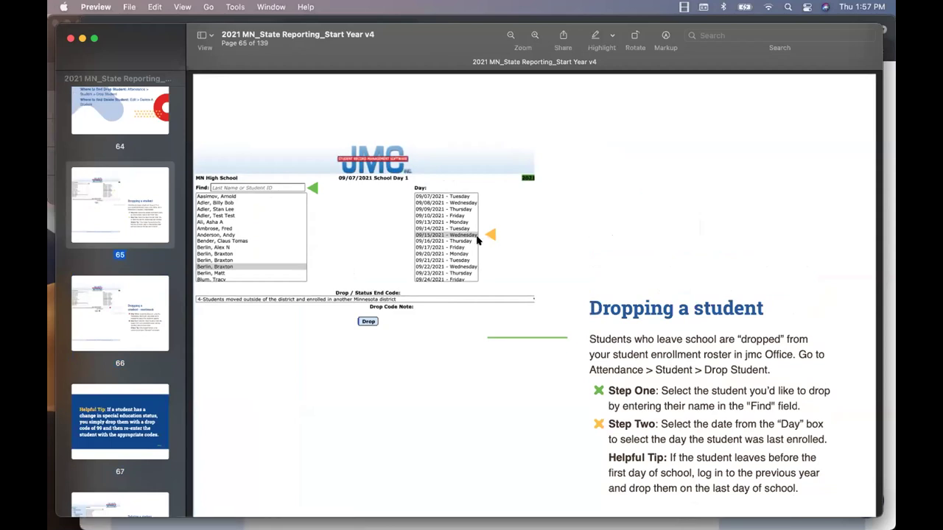
{"action": "left_click", "coordinate": [81, 315]}
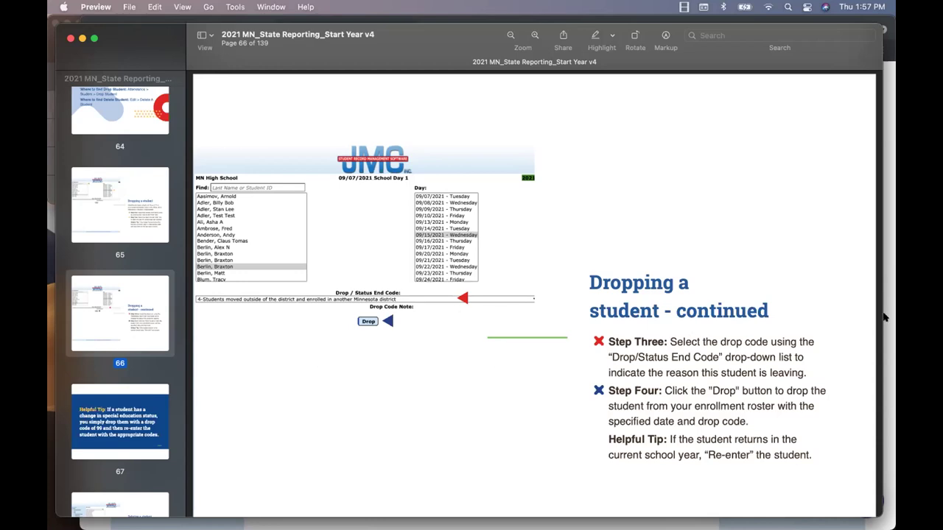
{"action": "key", "text": "super+Tab"}
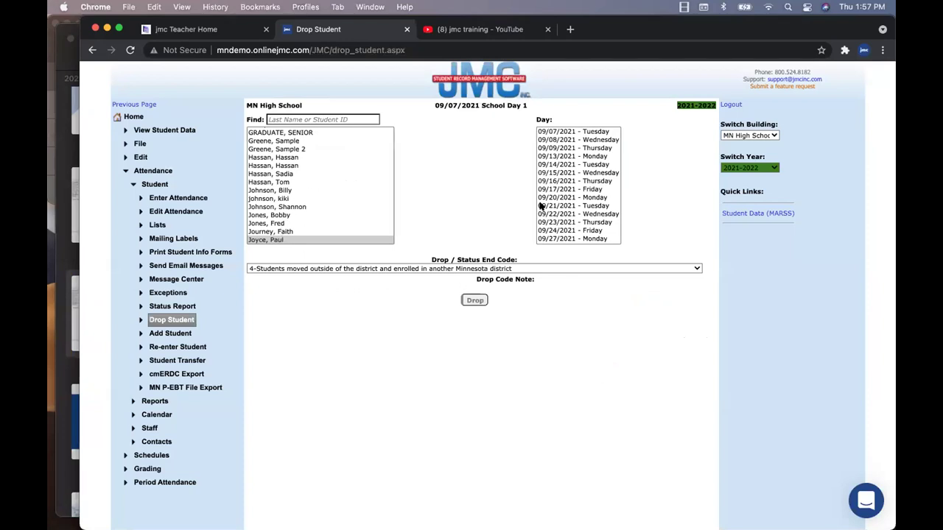
- Drop the student on 10/04/2021 with end code 4 and acknowledge the confirmation
{"action": "scroll", "coordinate": [592, 205], "scroll_direction": "down", "scroll_amount": 1}
{"action": "scroll", "coordinate": [591, 204], "scroll_direction": "down", "scroll_amount": 5}
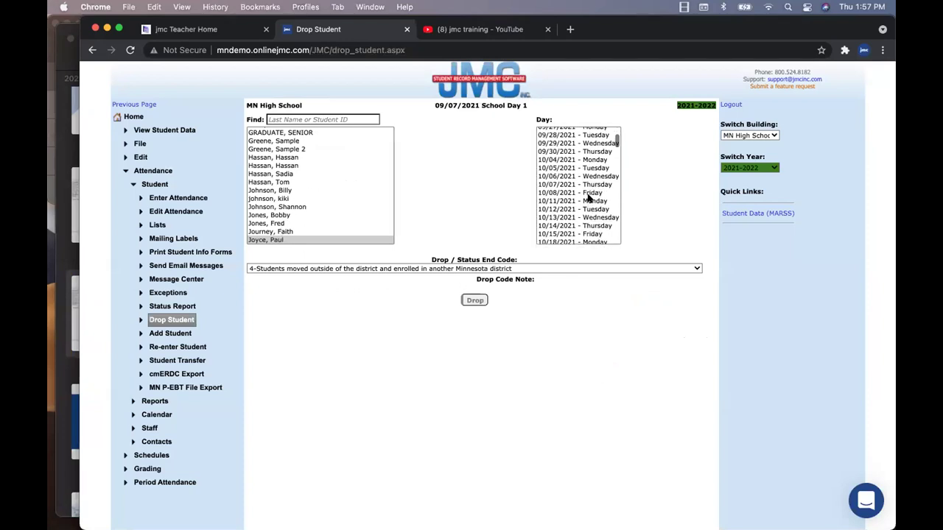
{"action": "left_click", "coordinate": [587, 167]}
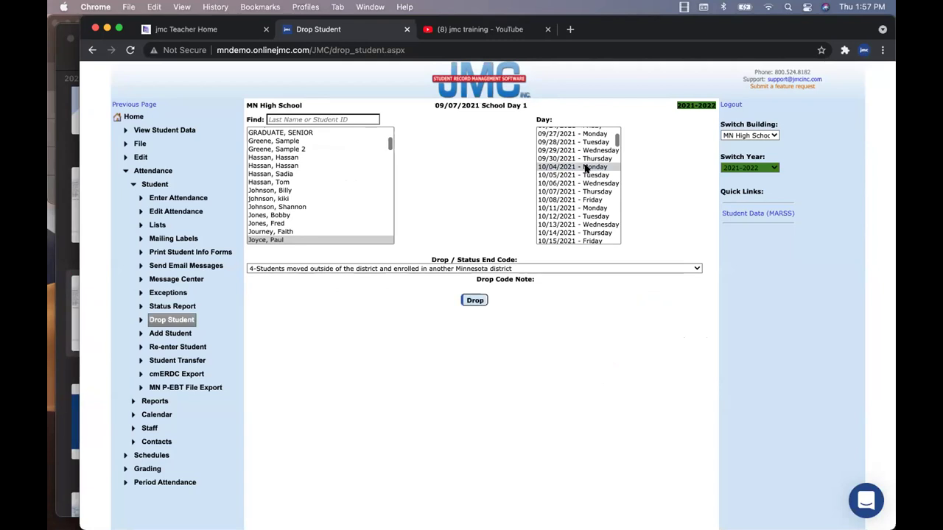
{"action": "left_click", "coordinate": [521, 268]}
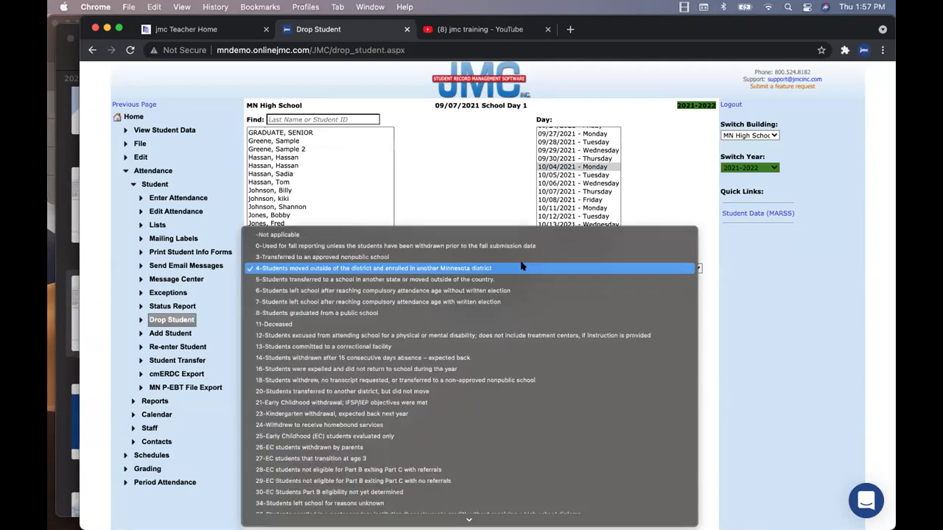
{"action": "left_click", "coordinate": [521, 268]}
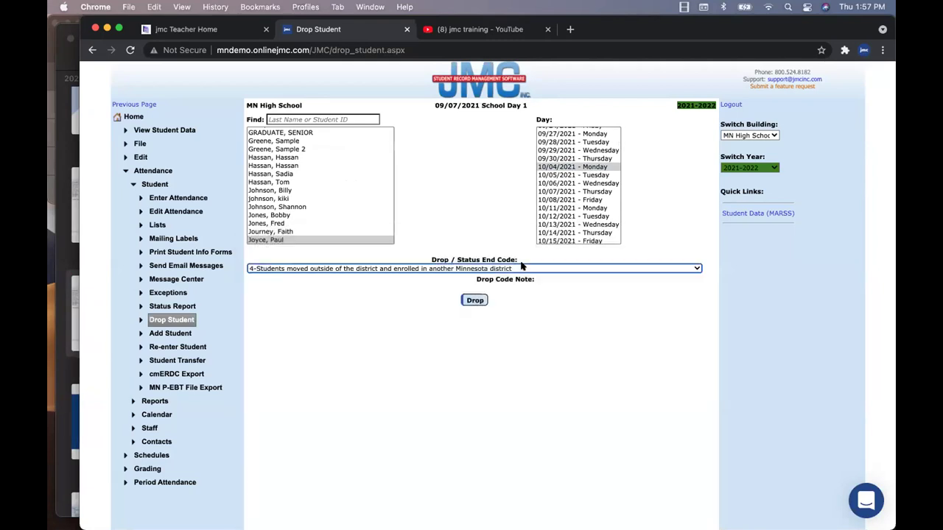
{"action": "left_click", "coordinate": [475, 299]}
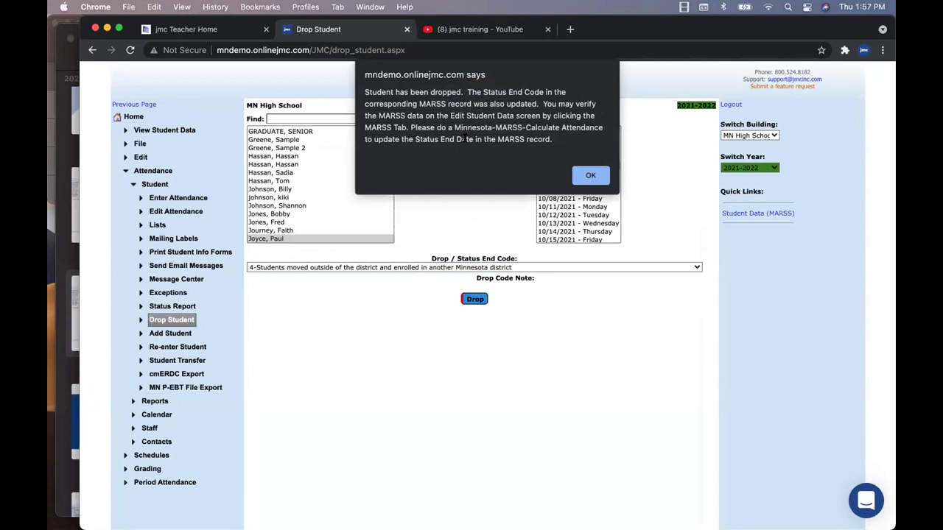
{"action": "left_click", "coordinate": [594, 176]}
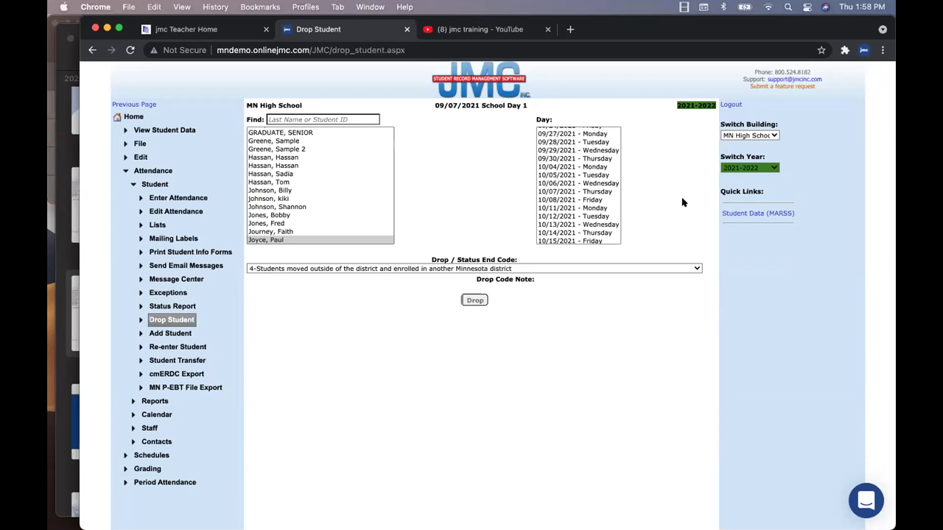
- On the Re-enter Student page, select the dropped student and day 10/07/2021
{"action": "left_click", "coordinate": [180, 348]}
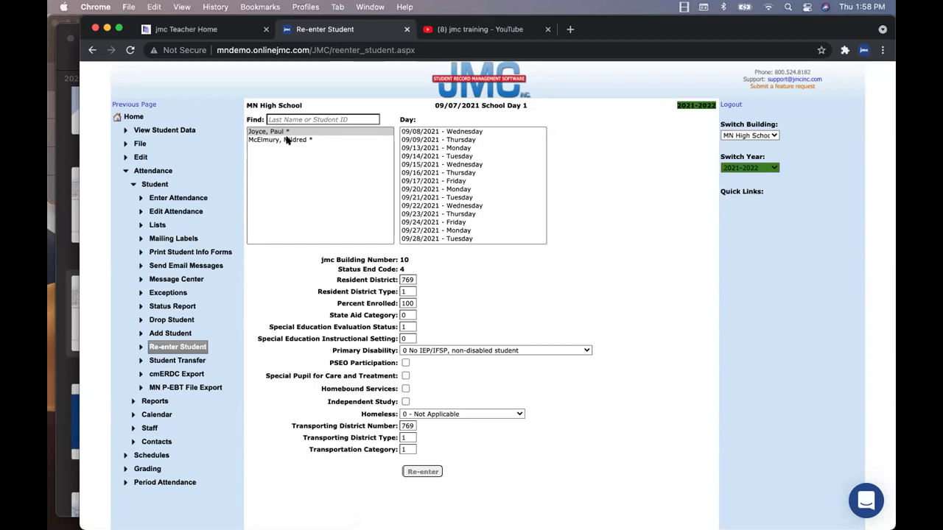
{"action": "left_click", "coordinate": [336, 146]}
{"action": "scroll", "coordinate": [469, 213], "scroll_direction": "down", "scroll_amount": 5}
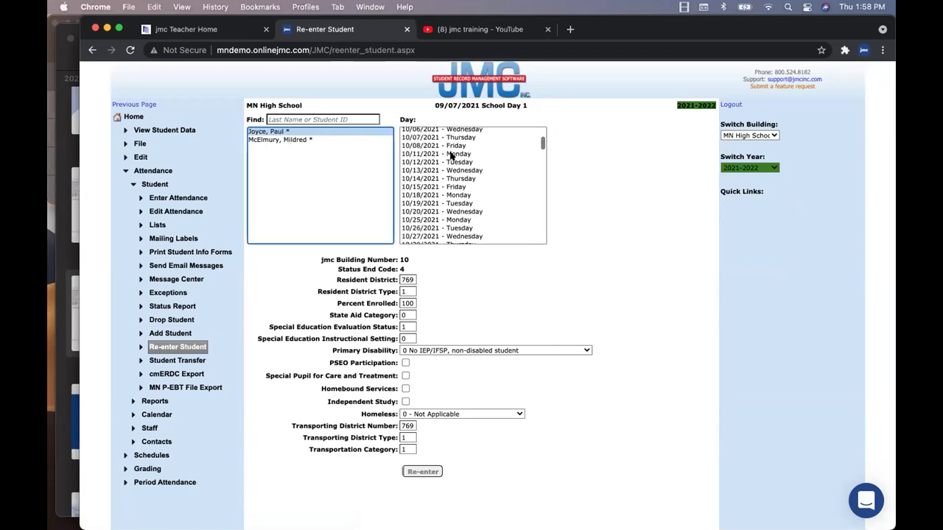
{"action": "scroll", "coordinate": [450, 147], "scroll_direction": "up", "scroll_amount": 3}
{"action": "left_click", "coordinate": [450, 142]}
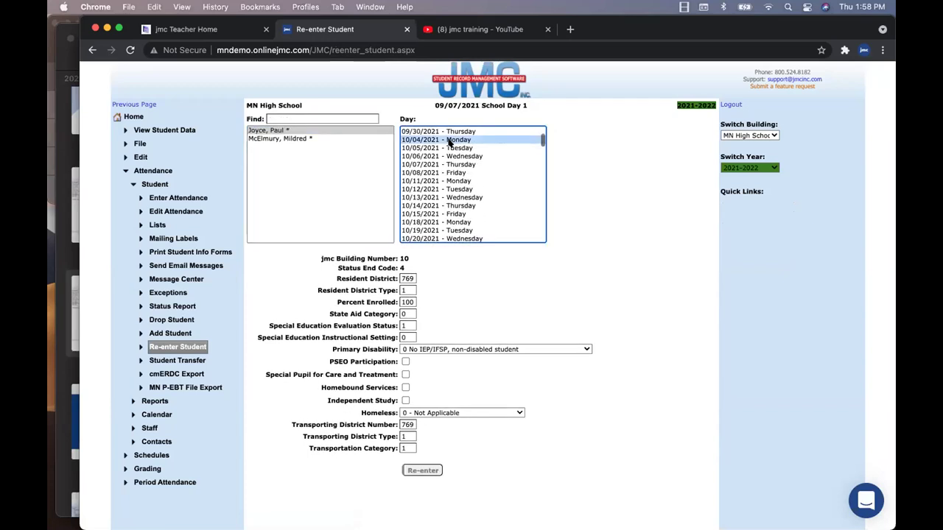
{"action": "left_click", "coordinate": [450, 167]}
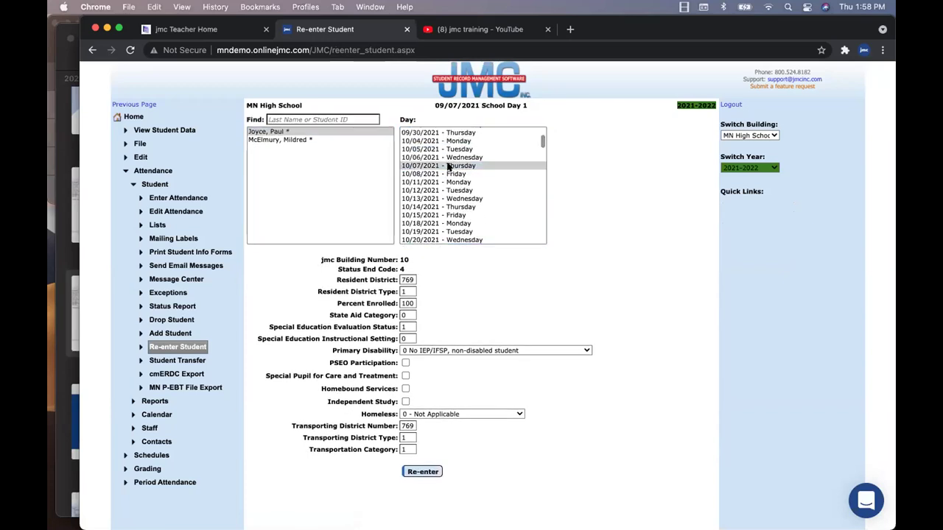
- Point out status end code 4, re-enter the student, confirm, and return Home
{"action": "scroll", "coordinate": [654, 225], "scroll_direction": "down", "scroll_amount": 2}
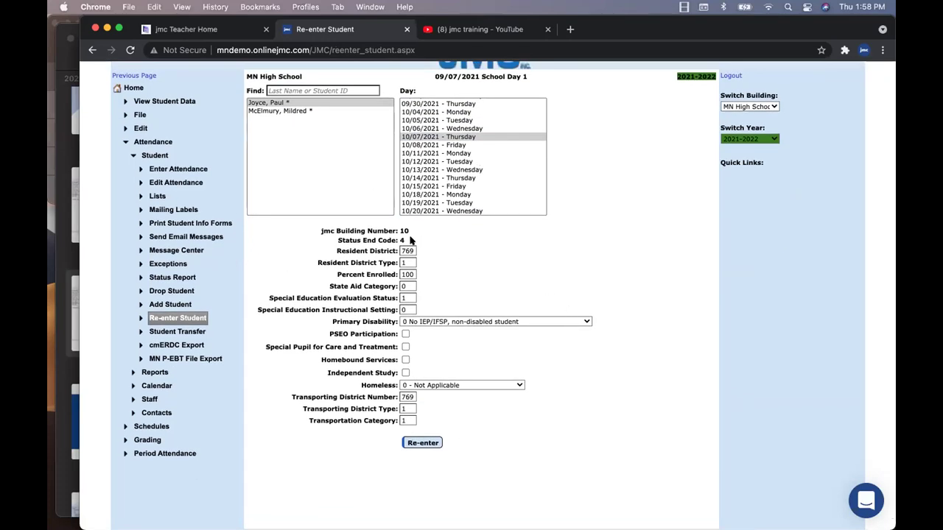
{"action": "left_click_drag", "start_coordinate": [410, 240], "coordinate": [390, 234]}
{"action": "left_click", "coordinate": [383, 234]}
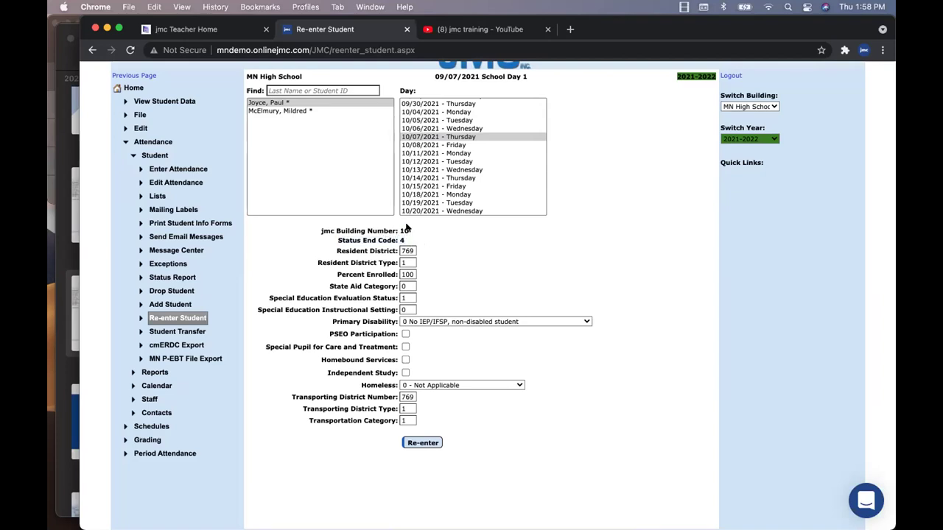
{"action": "left_click", "coordinate": [431, 443]}
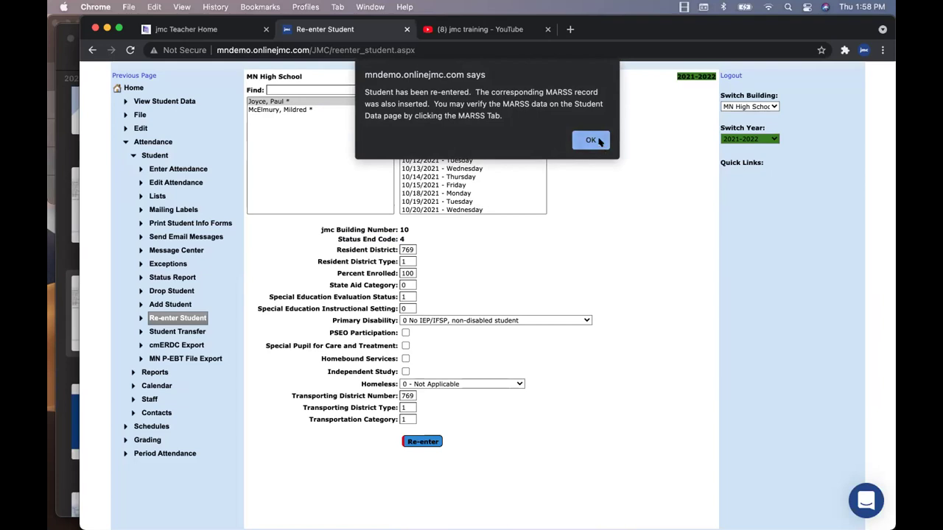
{"action": "left_click", "coordinate": [591, 140]}
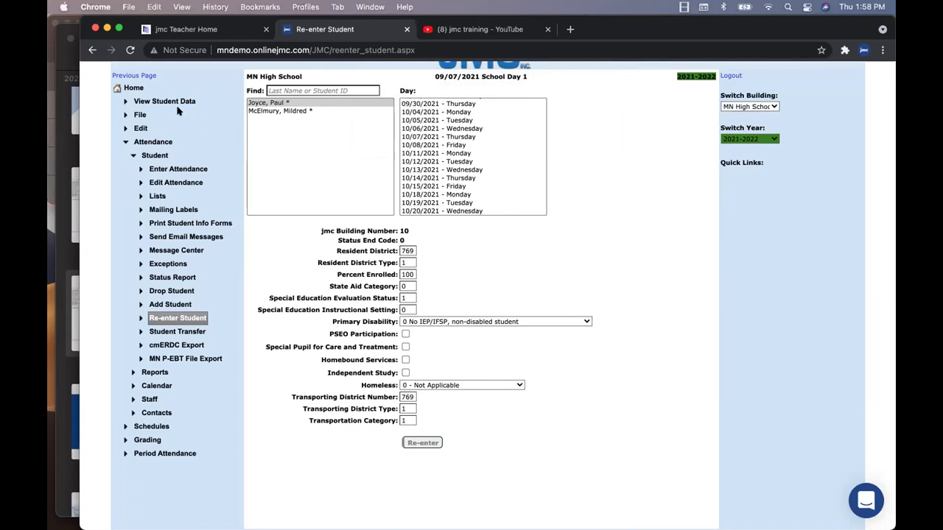
{"action": "left_click", "coordinate": [133, 88]}
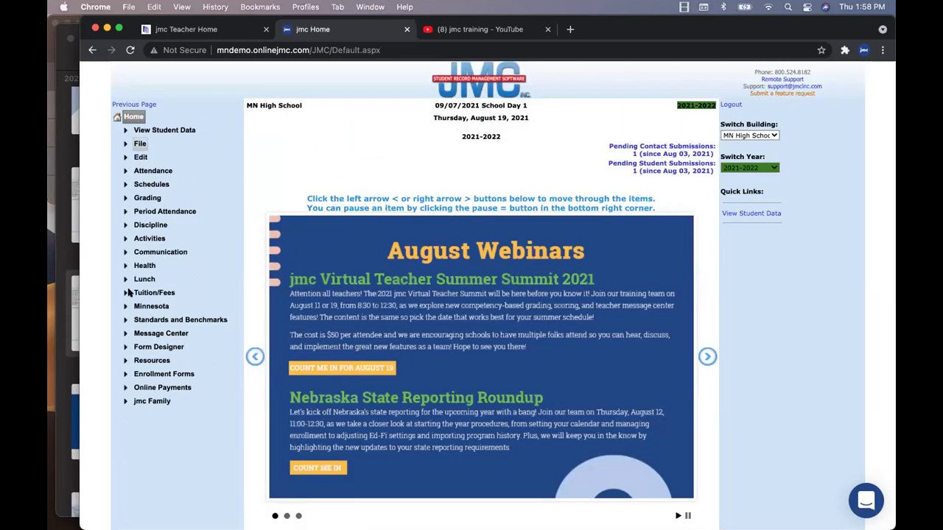
- Review the drop-code-99 special education tip slide, then open Attendance > Student > Drop Student
{"action": "left_click", "coordinate": [75, 405]}
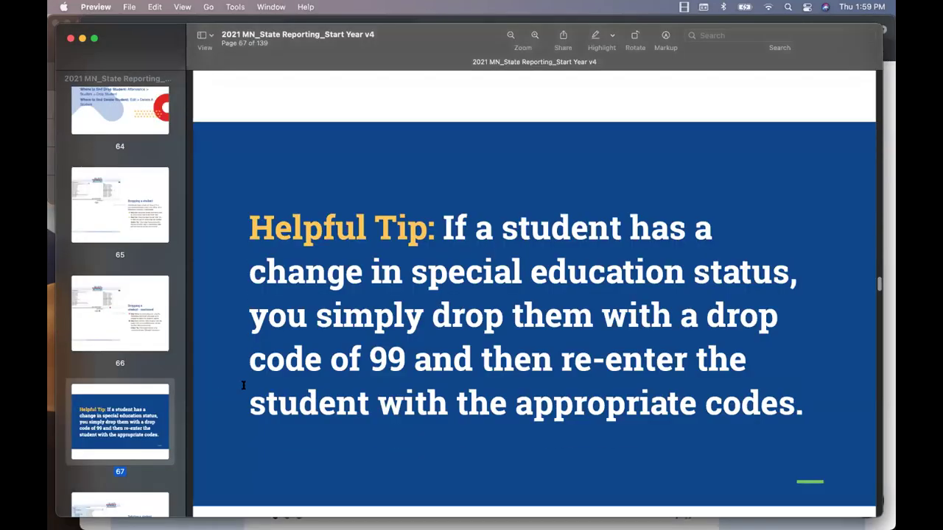
{"action": "scroll", "coordinate": [243, 385], "scroll_direction": "down", "scroll_amount": 3}
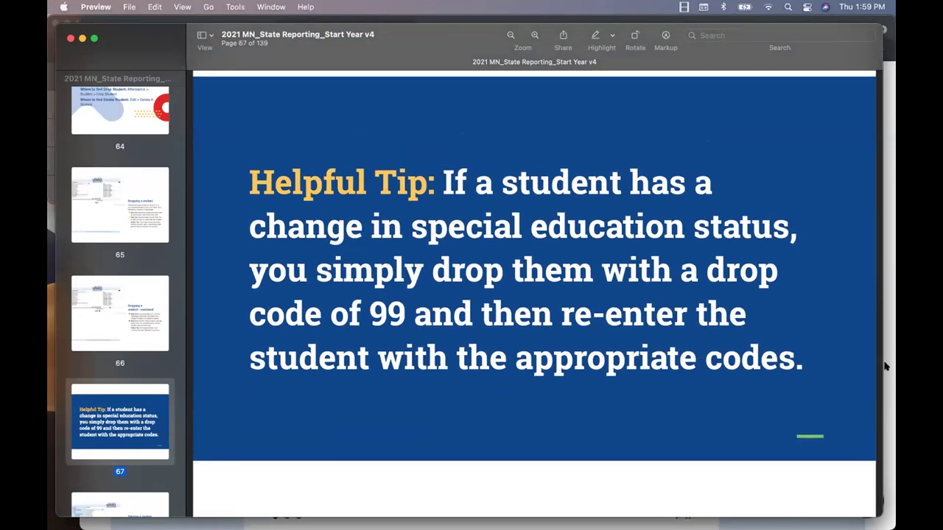
{"action": "left_click", "coordinate": [886, 366]}
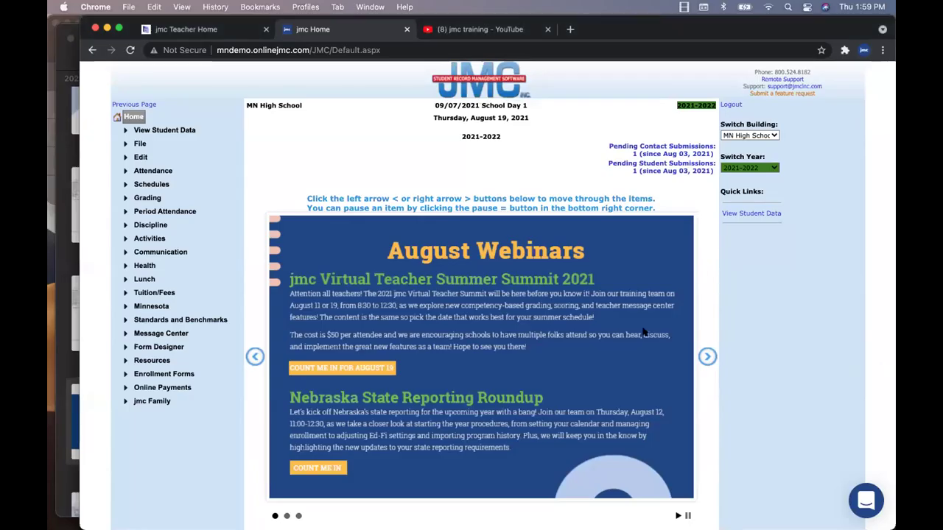
{"action": "left_click", "coordinate": [148, 170]}
{"action": "left_click", "coordinate": [153, 185]}
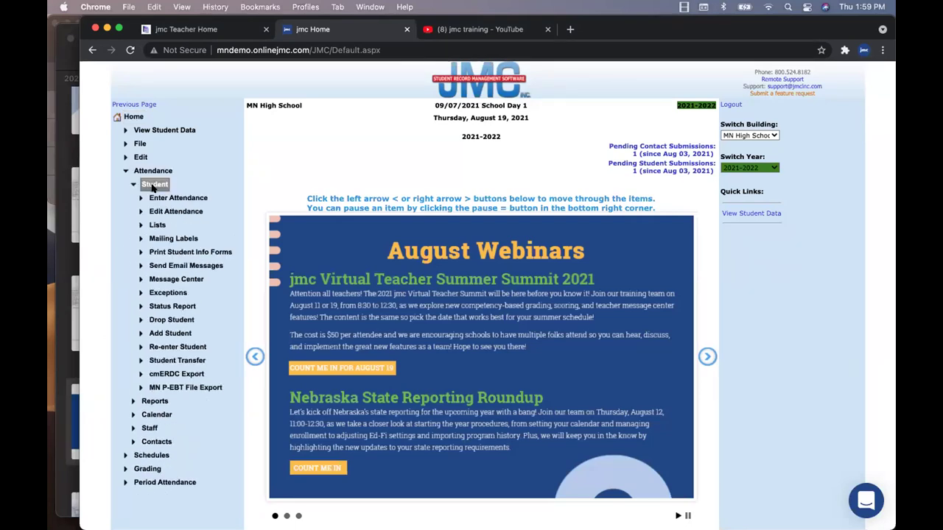
{"action": "left_click", "coordinate": [158, 318]}
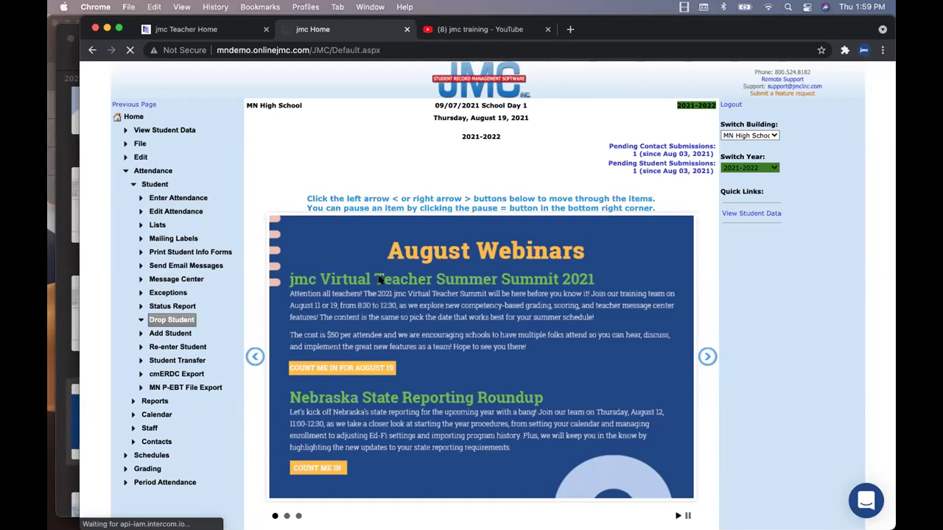
{"action": "left_click", "coordinate": [74, 427]}
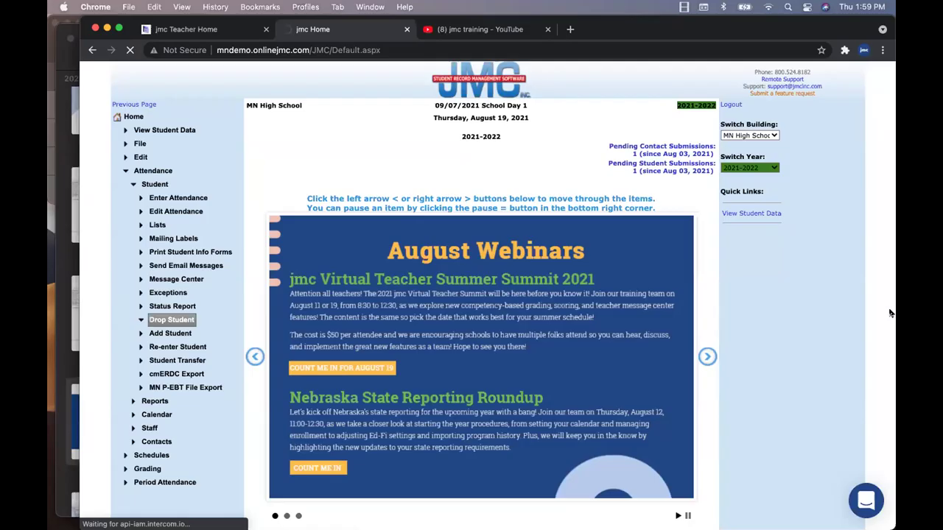
{"action": "left_click", "coordinate": [884, 313]}
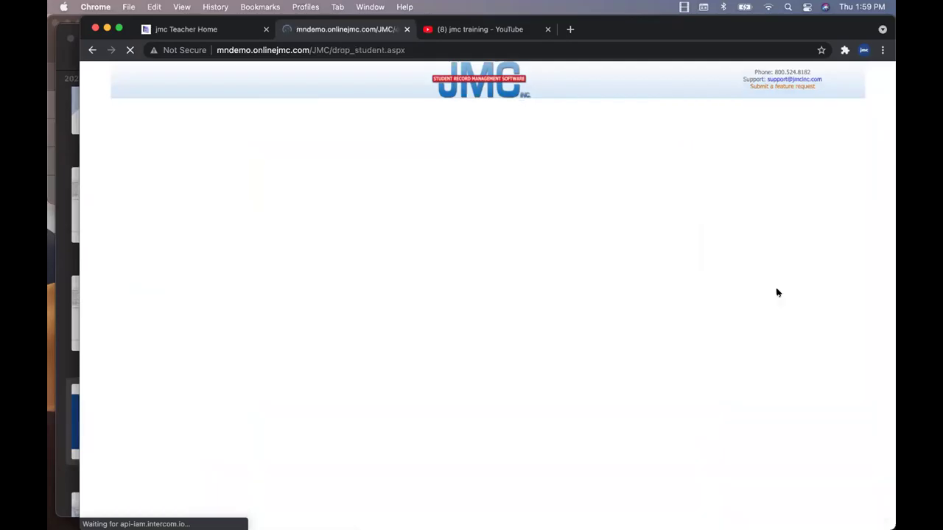
- Set the drop code to 99, enrollment status has changed
{"action": "left_click", "coordinate": [515, 269]}
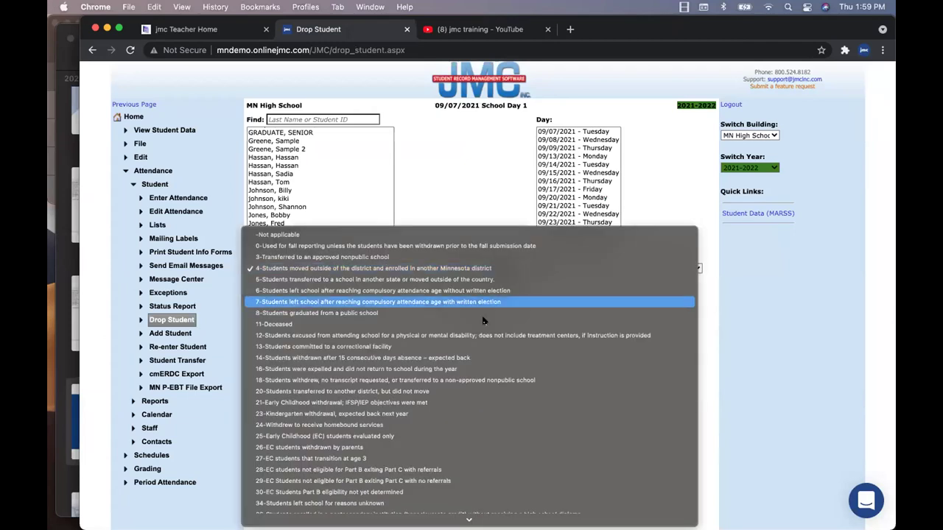
{"action": "key", "text": "9"}
{"action": "key", "text": "Return"}
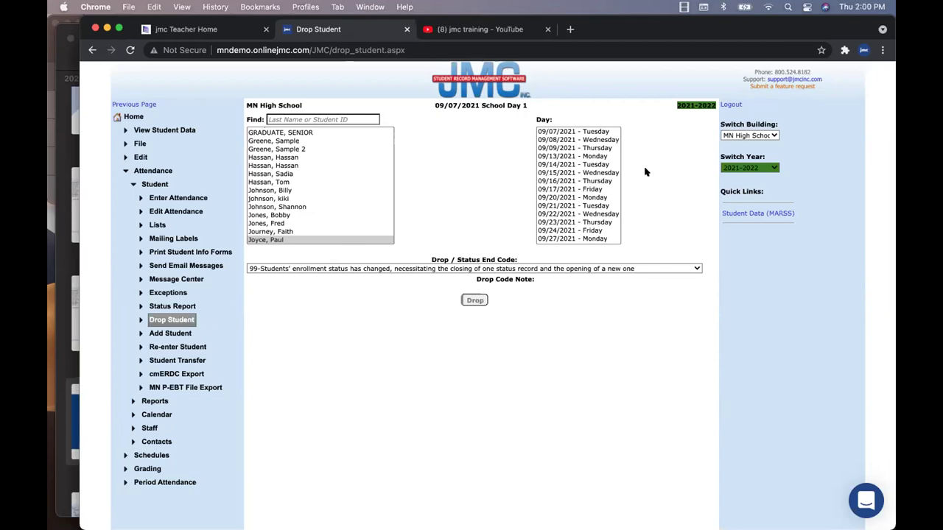
{"action": "left_click", "coordinate": [745, 167]}
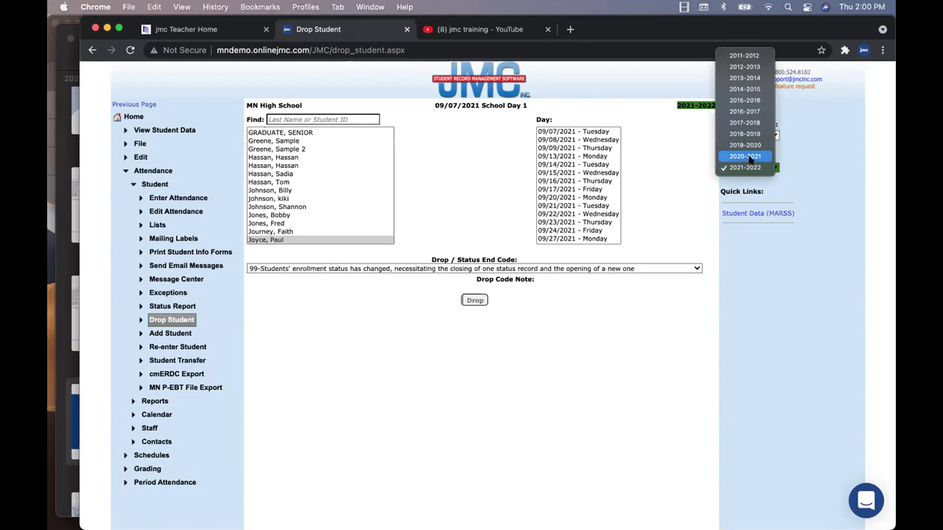
- Switch the Drop Student page to the 2020-2021 school year and select another student
{"action": "left_click", "coordinate": [746, 156]}
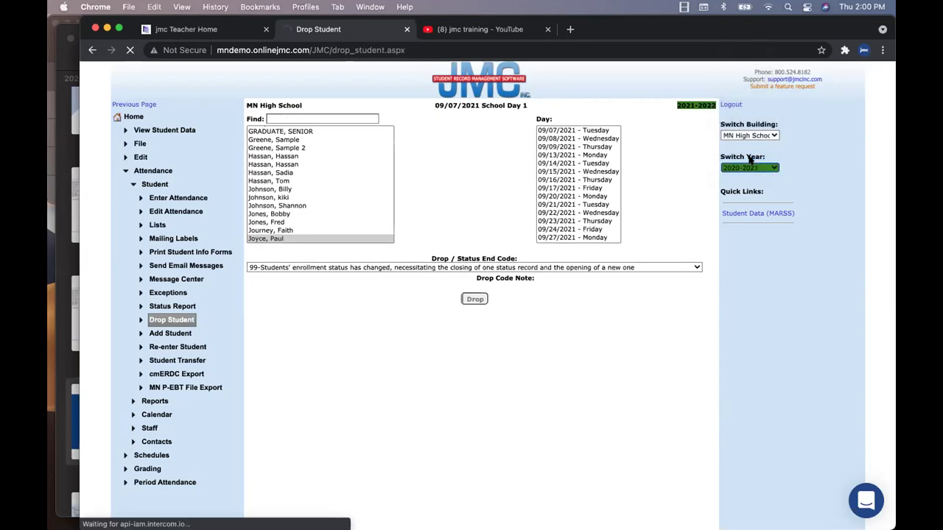
{"action": "left_click", "coordinate": [279, 214]}
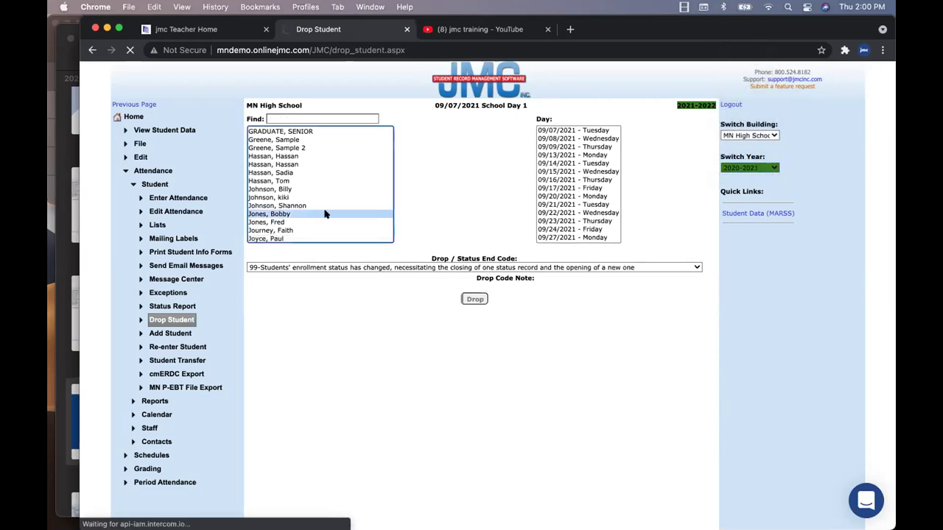
{"action": "scroll", "coordinate": [587, 208], "scroll_direction": "down", "scroll_amount": 10}
{"action": "scroll", "coordinate": [587, 208], "scroll_direction": "up", "scroll_amount": 8}
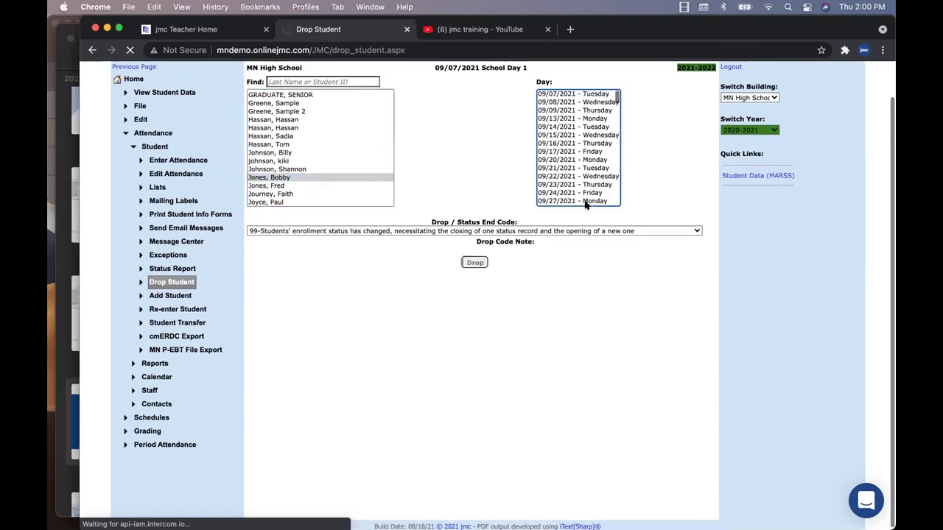
{"action": "scroll", "coordinate": [587, 199], "scroll_direction": "down", "scroll_amount": 20}
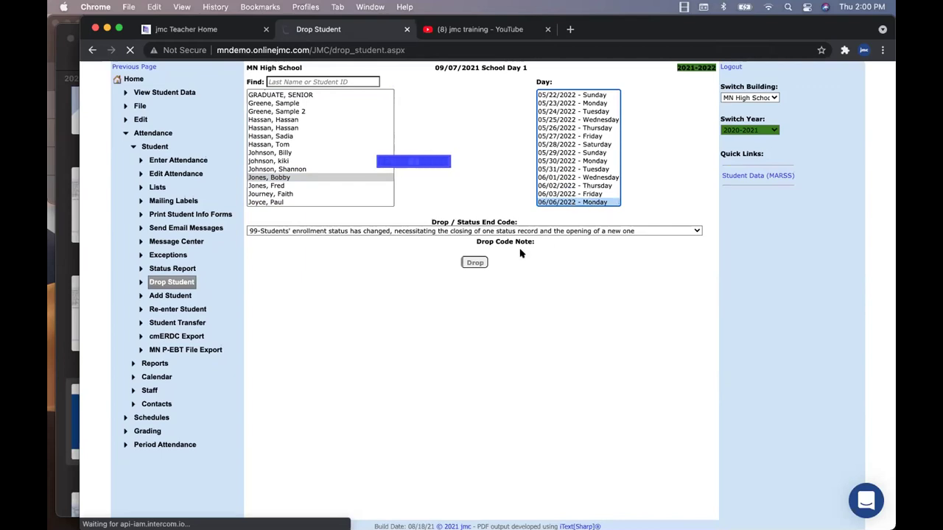
- Choose drop code 26, EC withdrawn by parents
{"action": "left_click", "coordinate": [581, 231]}
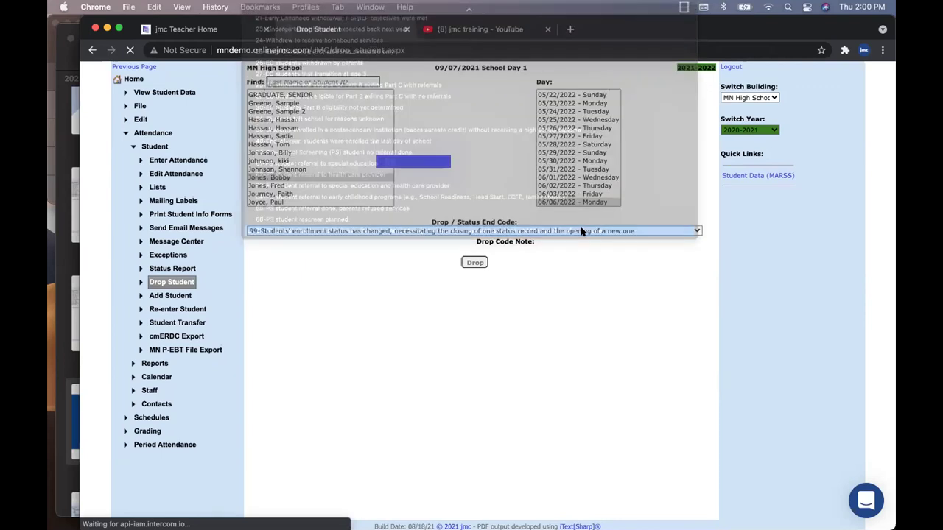
{"action": "left_click", "coordinate": [413, 63]}
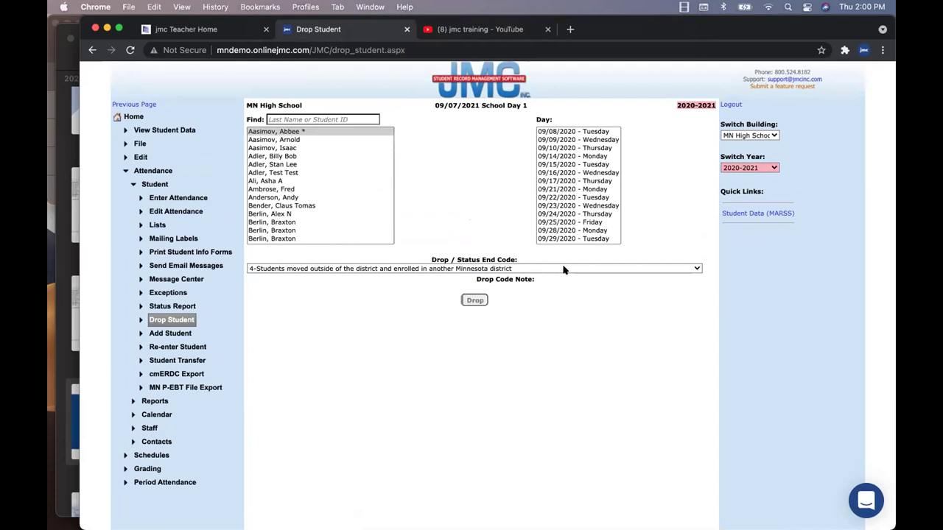
{"action": "left_click", "coordinate": [770, 168]}
- Select 2021-2022 as the school year, reloading days from 09/07/2021 with end code 4
{"action": "left_click", "coordinate": [759, 179]}
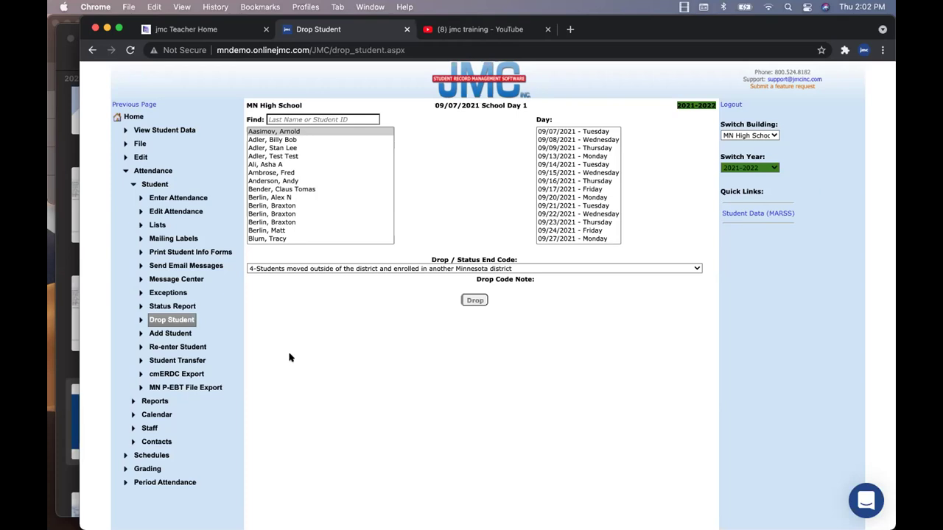
- Present the training slides full screen from page 69, advancing to the MARSS status criteria slide
{"action": "left_click", "coordinate": [73, 413]}
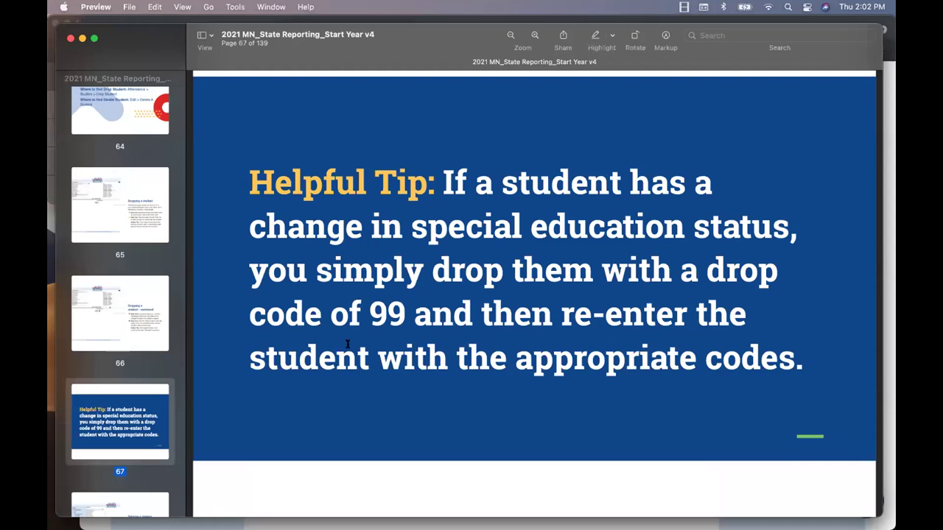
{"action": "scroll", "coordinate": [347, 343], "scroll_direction": "down", "scroll_amount": 10}
{"action": "scroll", "coordinate": [347, 343], "scroll_direction": "down", "scroll_amount": 10}
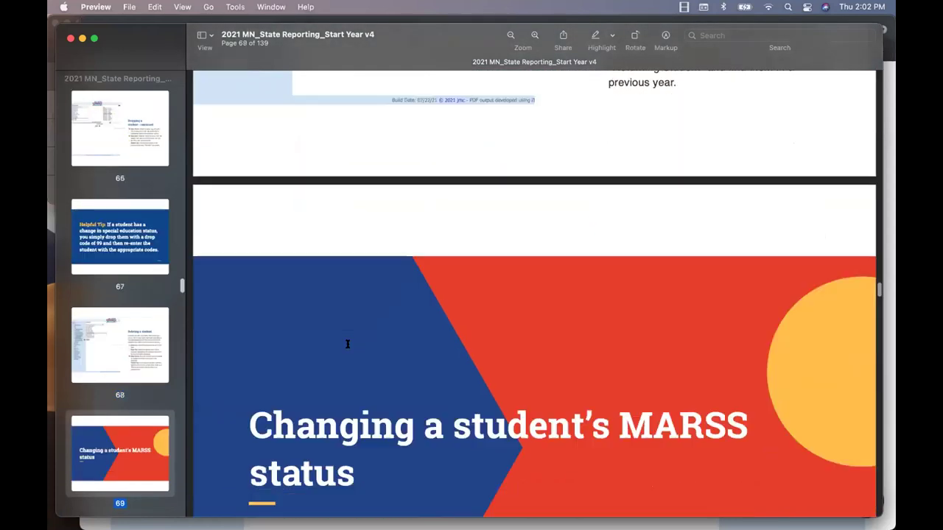
{"action": "left_click", "coordinate": [175, 6]}
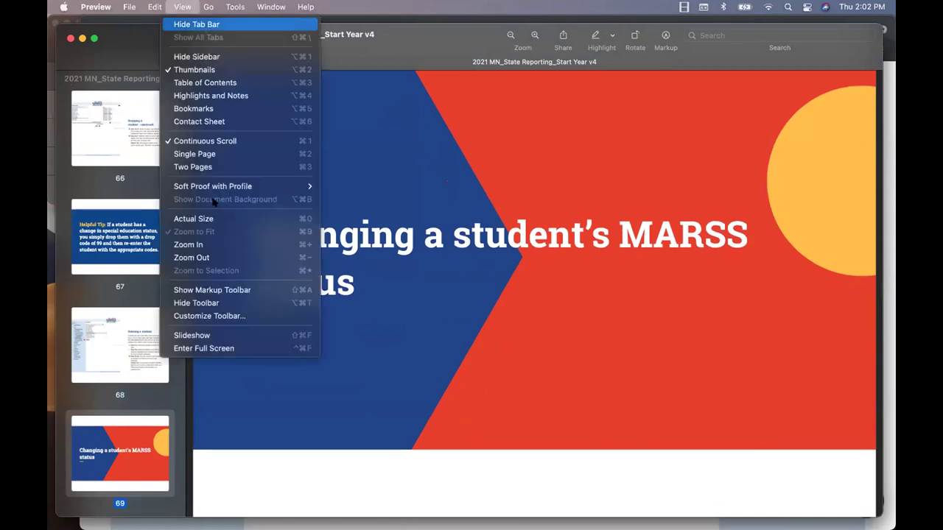
{"action": "left_click", "coordinate": [240, 349]}
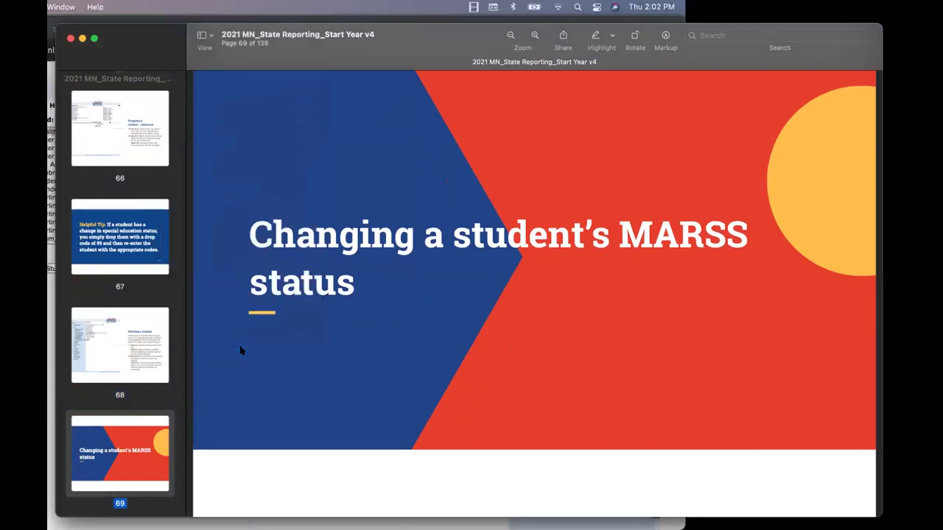
{"action": "key", "text": "Down"}
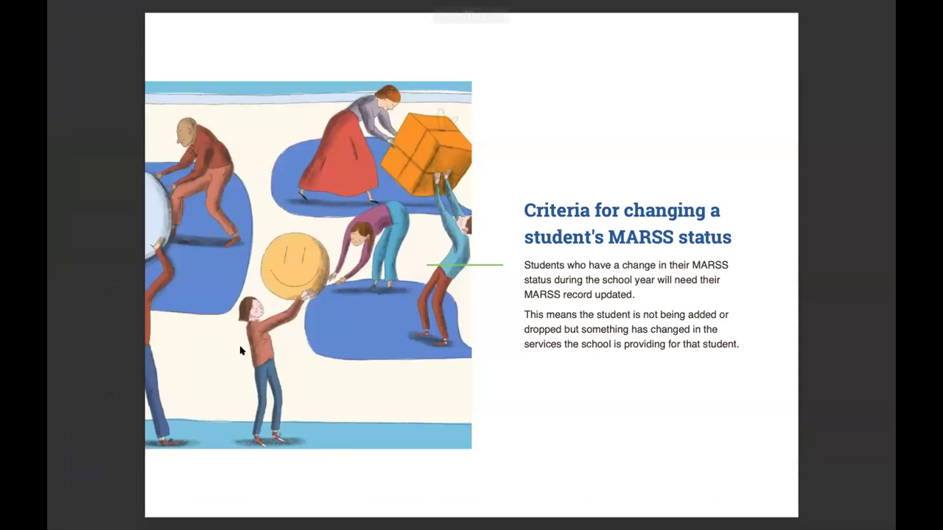
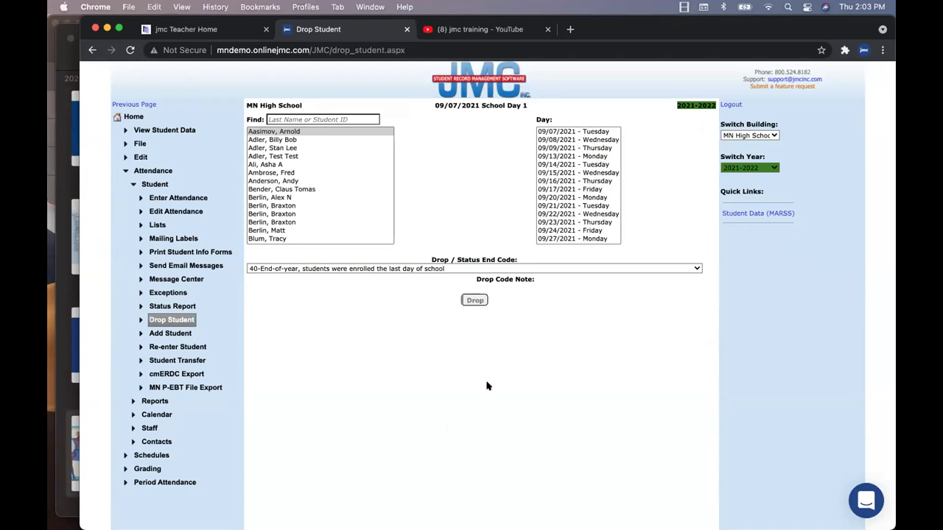
- Review the school years and end codes, keeping 2021-2022 and 40-End-of-year, then open JMC support chat
{"action": "left_click", "coordinate": [766, 167]}
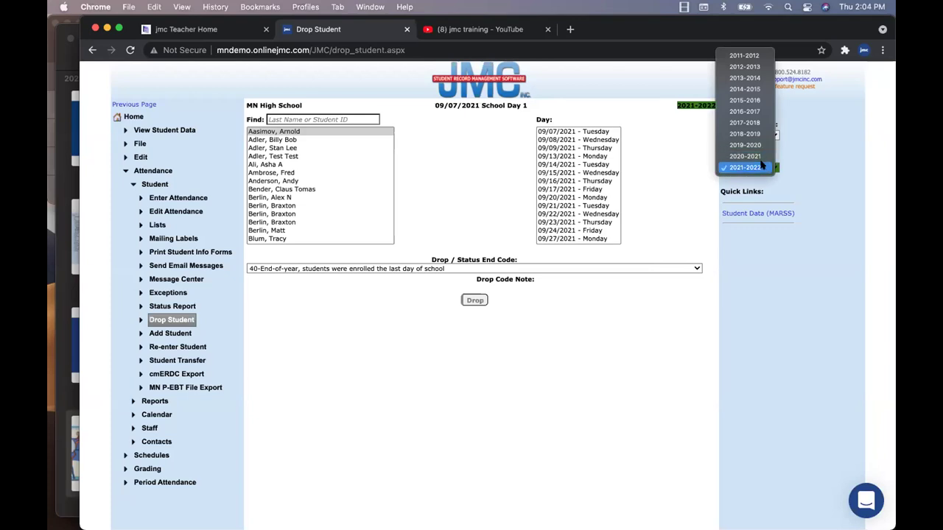
{"action": "left_click", "coordinate": [762, 168]}
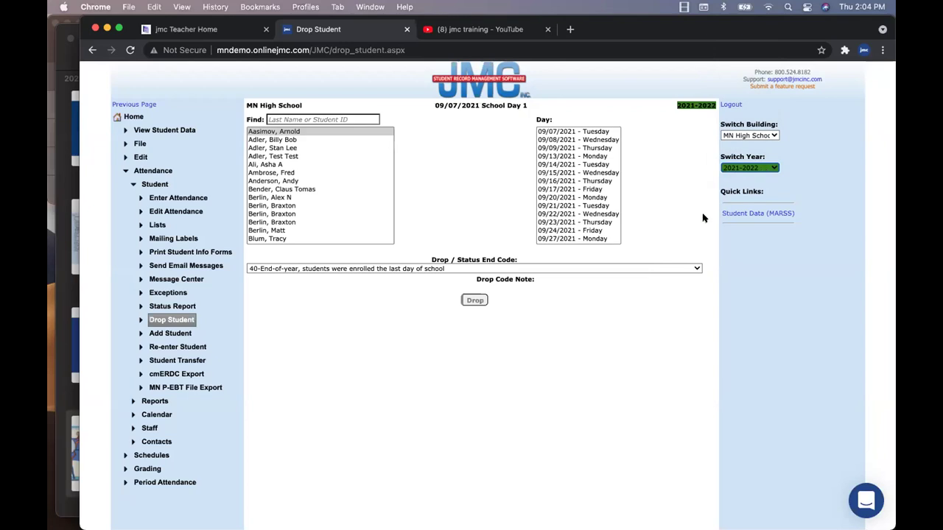
{"action": "left_click", "coordinate": [665, 268]}
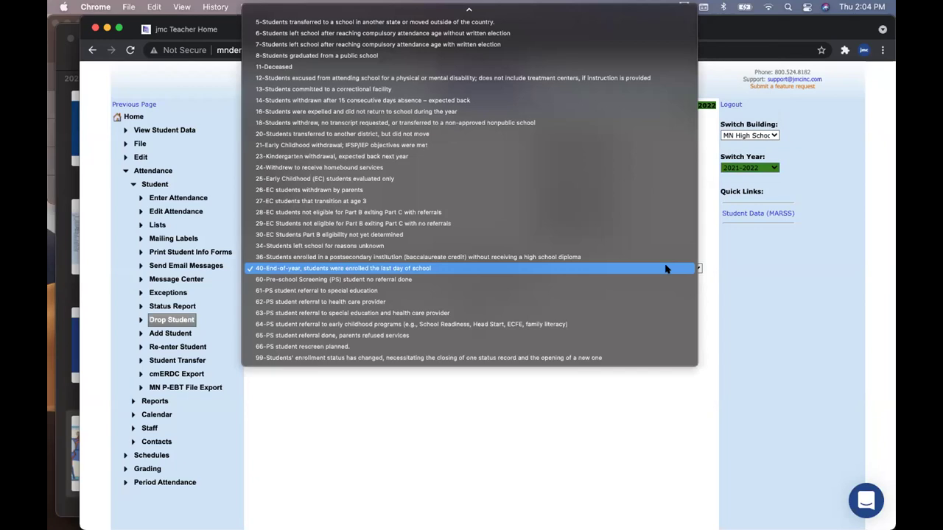
{"action": "left_click", "coordinate": [770, 265]}
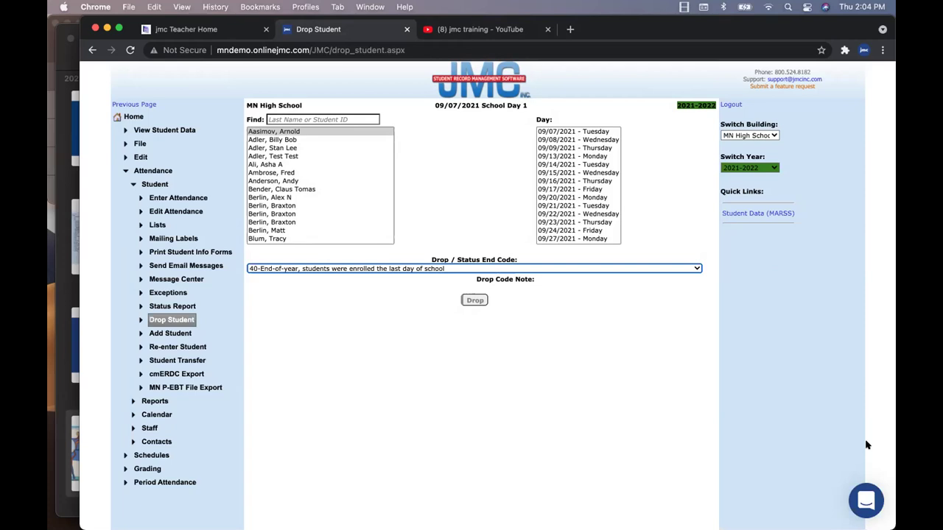
{"action": "left_click", "coordinate": [866, 501]}
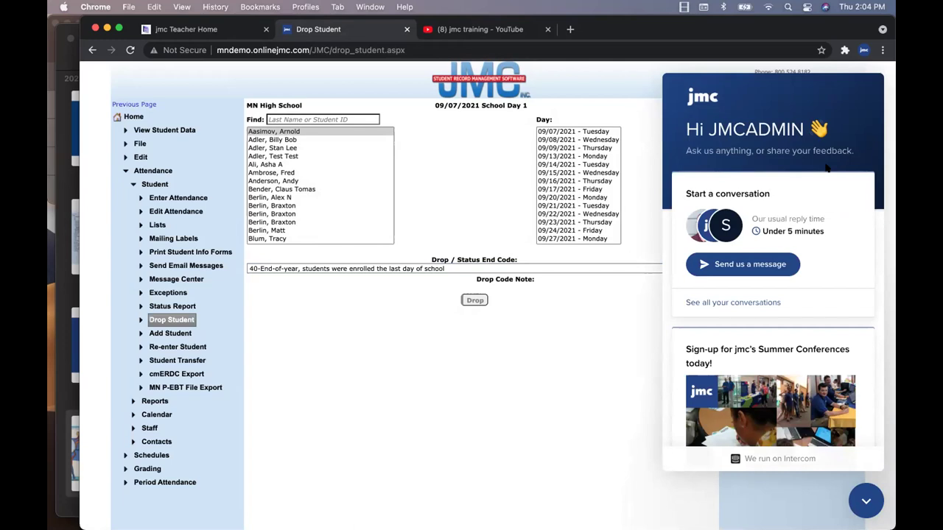
- Close the support chat and glance at the school-year list without changing from 2021-2022
{"action": "left_click", "coordinate": [865, 490]}
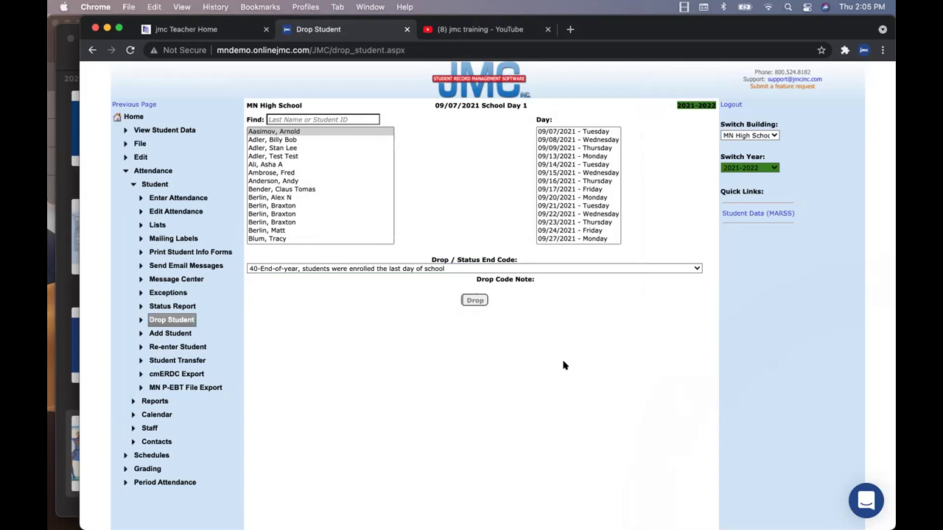
{"action": "left_click", "coordinate": [751, 169]}
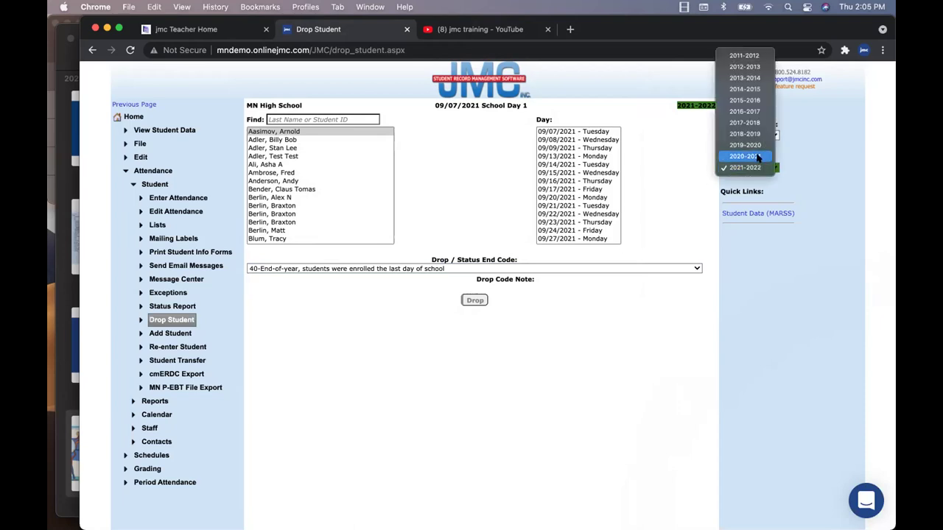
{"action": "left_click", "coordinate": [585, 331]}
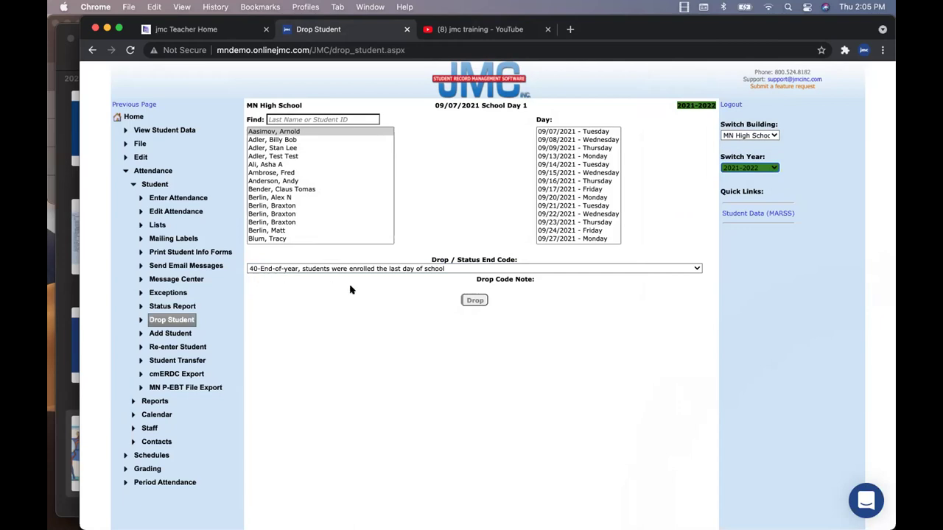
- Search JMC help articles for 'summer leaver', review the results, and close the panel
{"action": "left_click", "coordinate": [866, 495]}
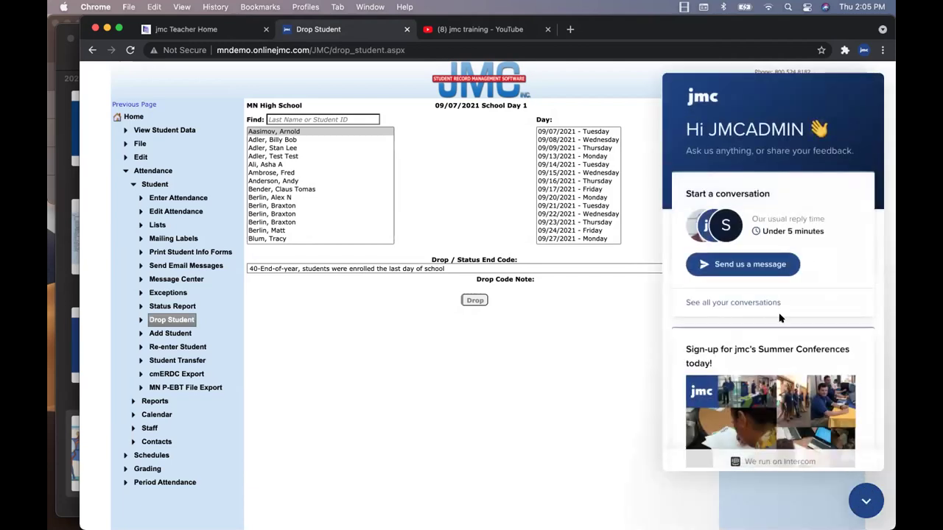
{"action": "scroll", "coordinate": [776, 328], "scroll_direction": "down", "scroll_amount": 10}
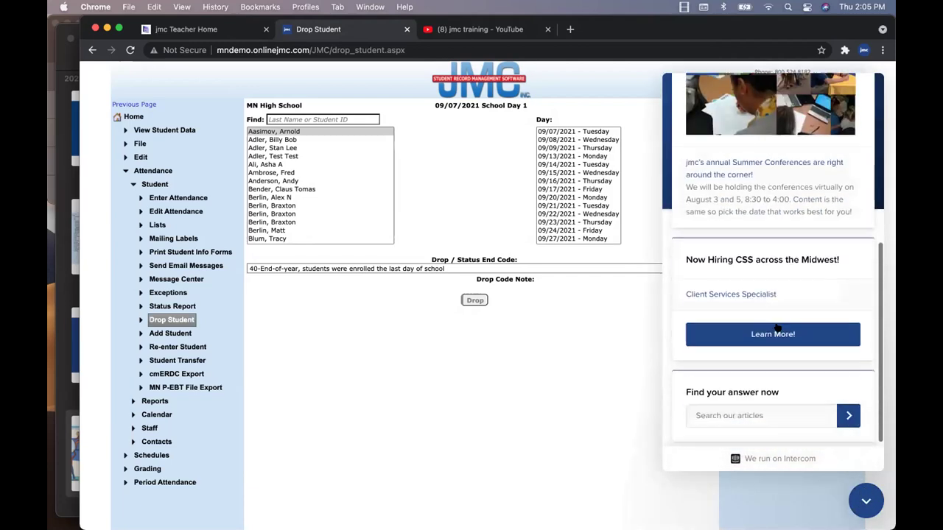
{"action": "left_click", "coordinate": [731, 353]}
{"action": "type", "text": "su"}
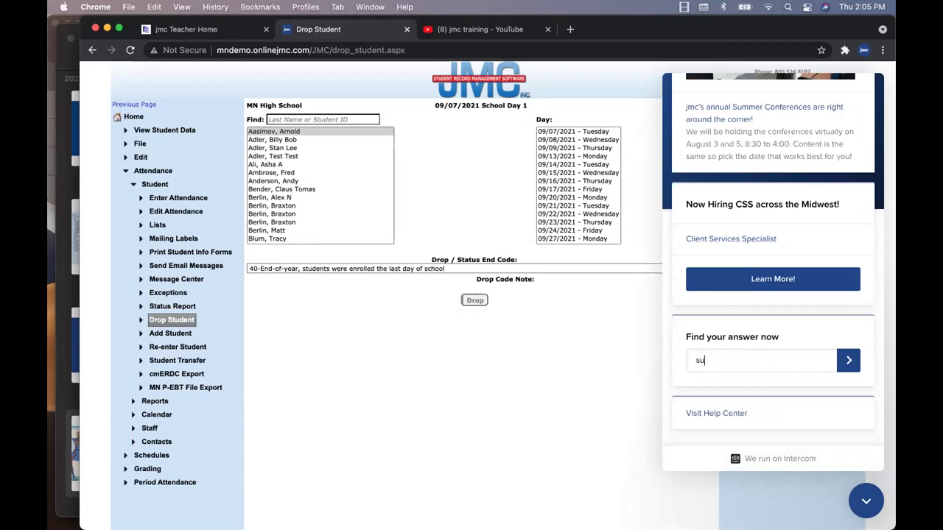
{"action": "type", "text": "mmer leaver"}
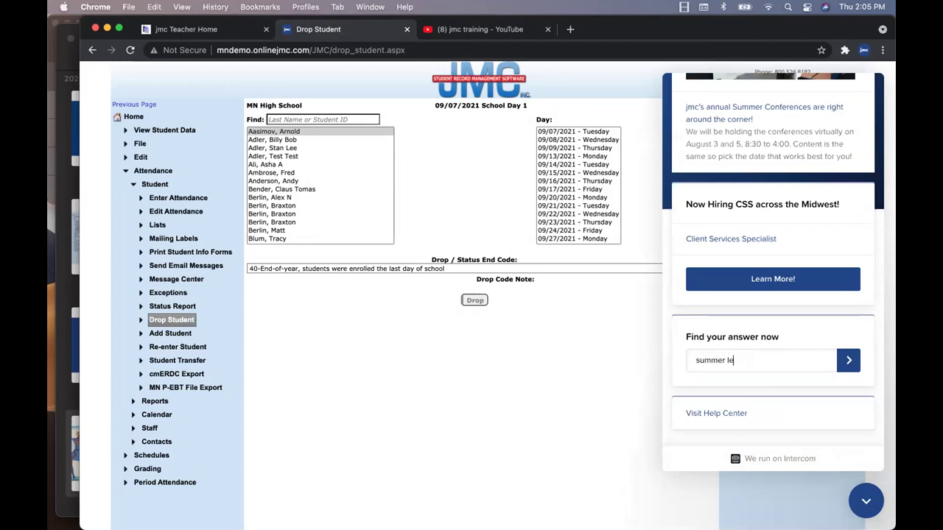
{"action": "key", "text": "Return"}
{"action": "scroll", "coordinate": [749, 375], "scroll_direction": "down", "scroll_amount": 2}
{"action": "scroll", "coordinate": [750, 378], "scroll_direction": "down", "scroll_amount": 3}
{"action": "scroll", "coordinate": [750, 377], "scroll_direction": "up", "scroll_amount": 5}
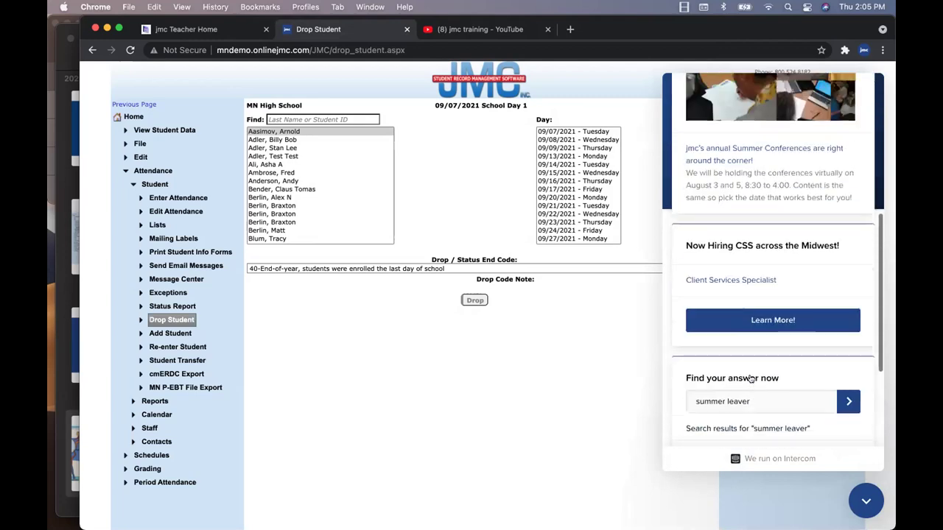
{"action": "scroll", "coordinate": [750, 378], "scroll_direction": "up", "scroll_amount": 1}
{"action": "left_click", "coordinate": [656, 417]}
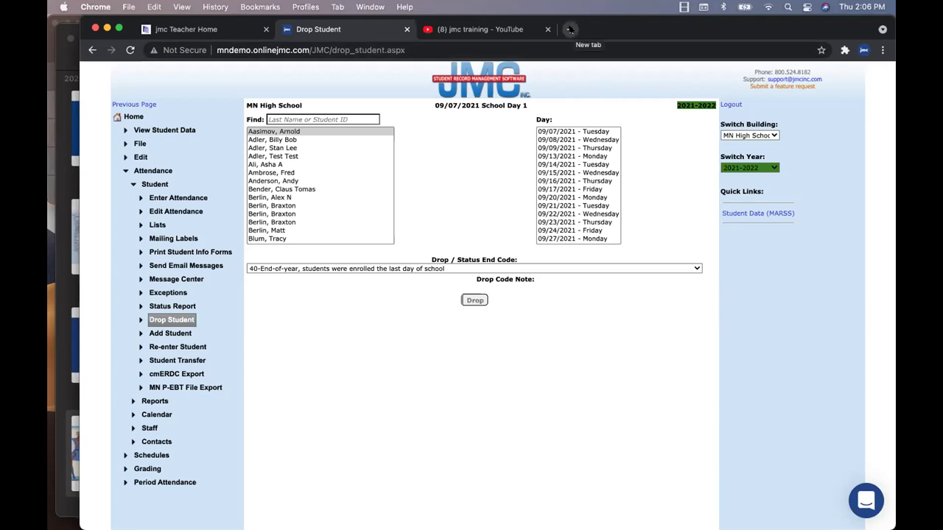
- In a new tab, search 'Minnestoa dept of ed' and open the Minnesota Department of Education site
{"action": "left_click", "coordinate": [569, 29]}
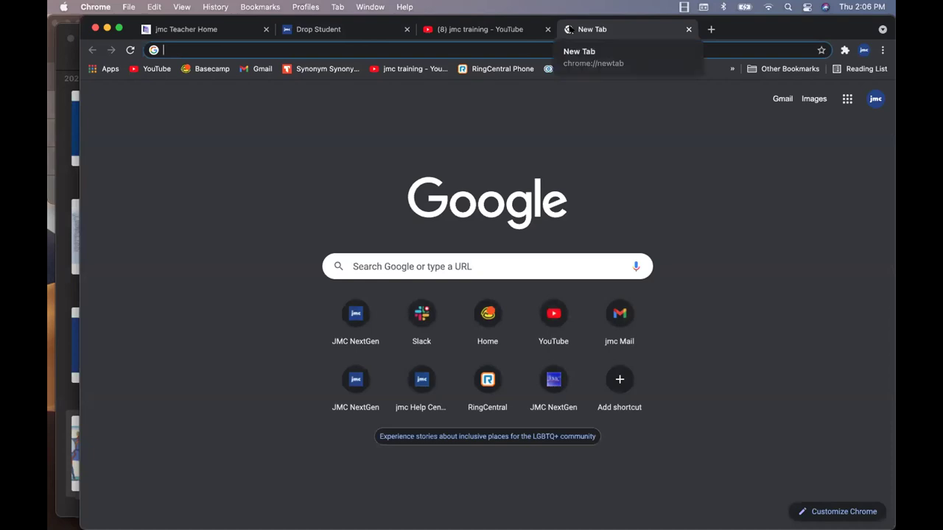
{"action": "type", "text": "MO"}
{"action": "key", "text": "BackSpace"}
{"action": "key", "text": "BackSpace"}
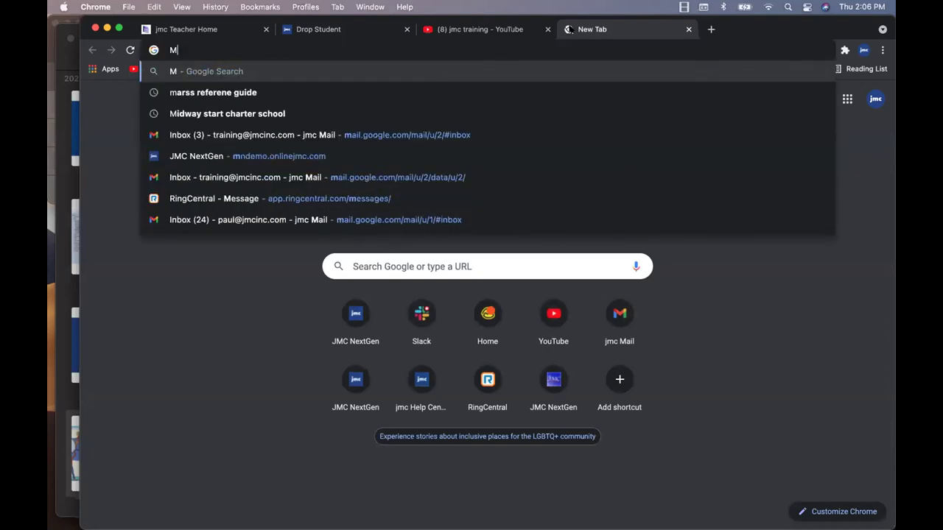
{"action": "type", "text": "innestoa "}
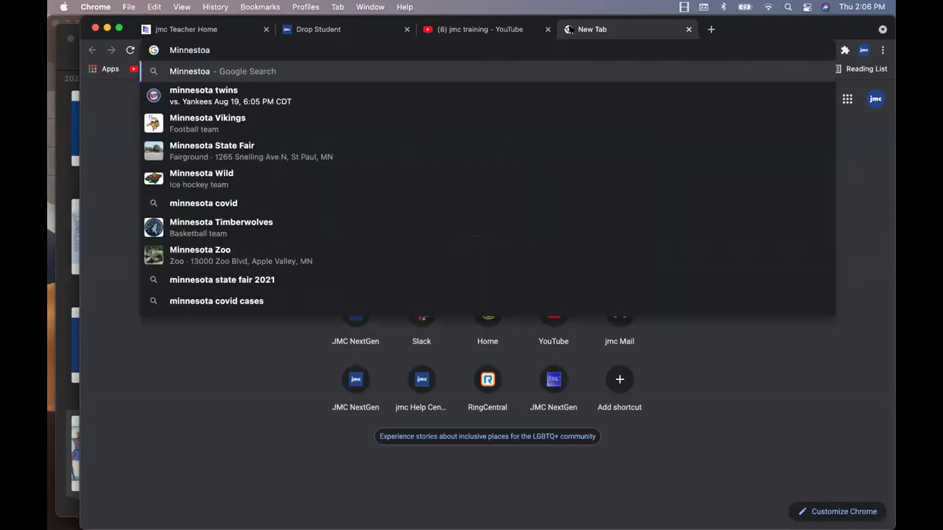
{"action": "type", "text": "dept"}
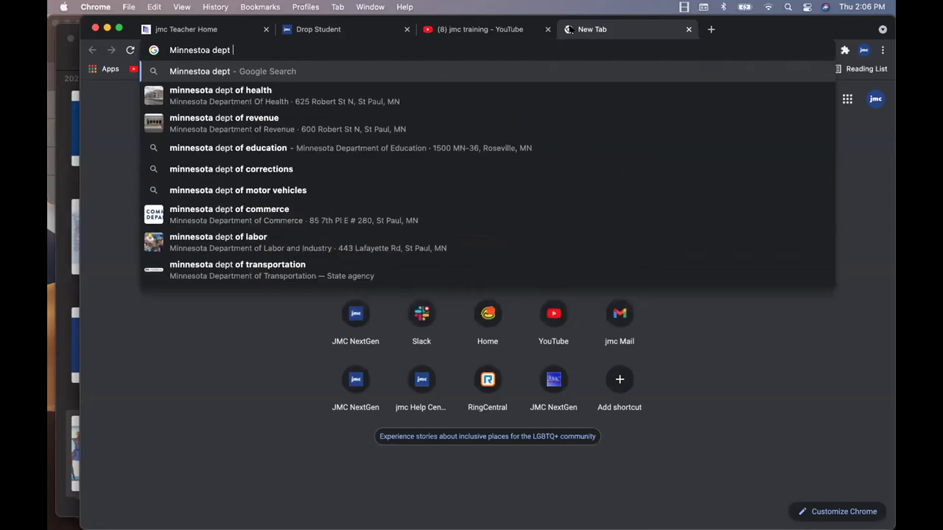
{"action": "type", "text": " of ed"}
{"action": "key", "text": "Return"}
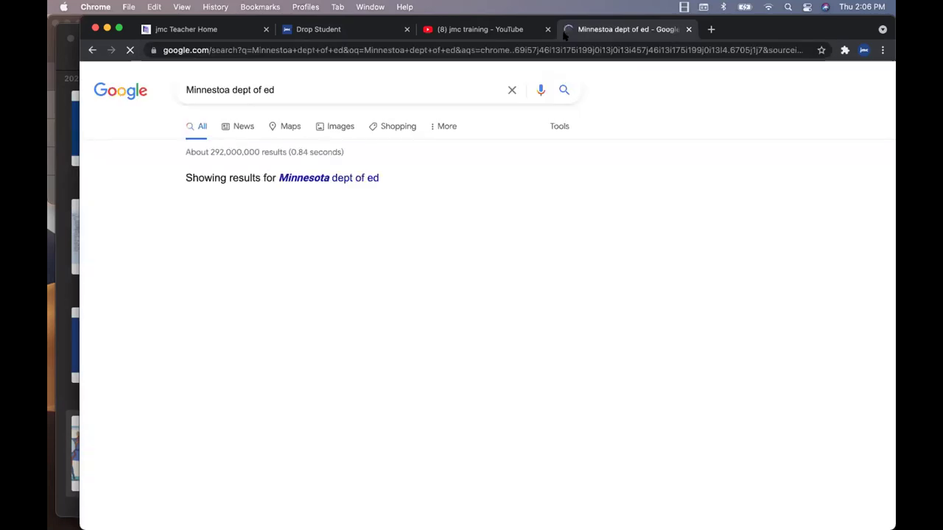
{"action": "left_click", "coordinate": [317, 235]}
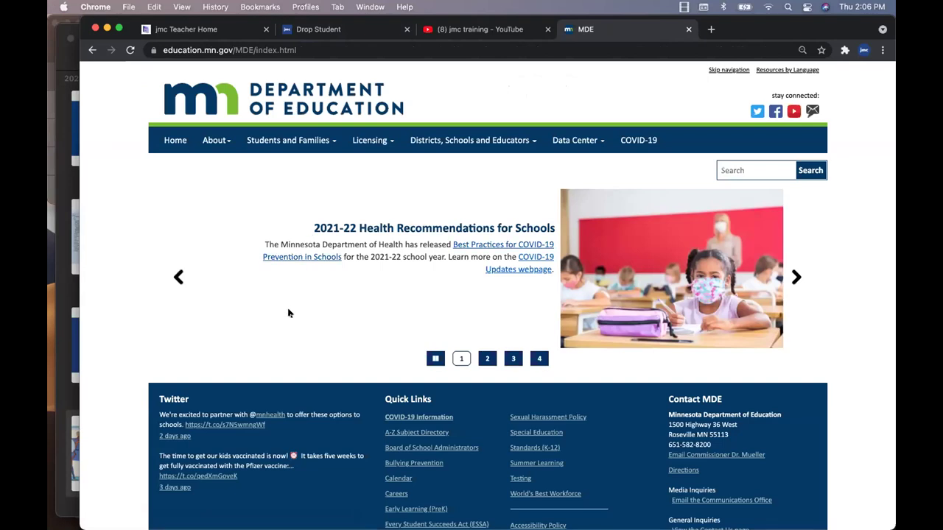
- Navigate through Districts, Schools and Educators and School Finance to the MARSS Student Accounting page
{"action": "left_click", "coordinate": [463, 143]}
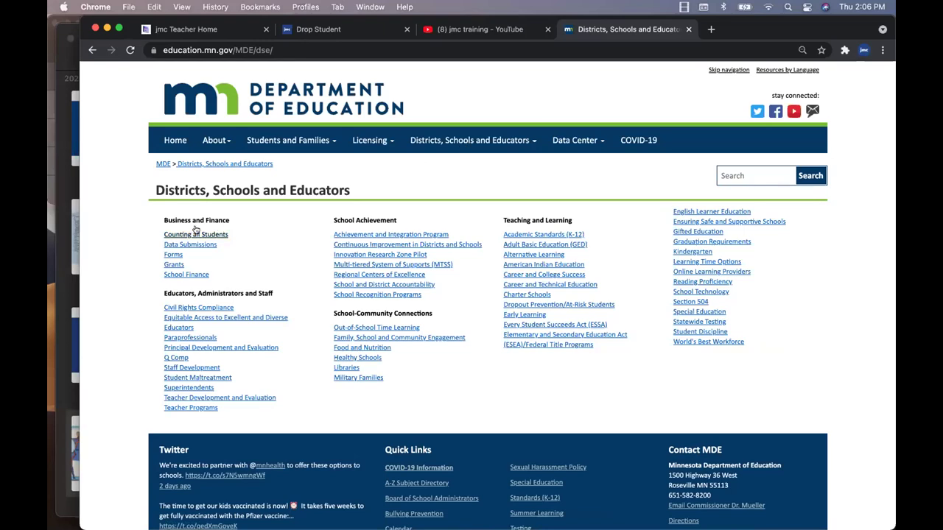
{"action": "left_click", "coordinate": [189, 274]}
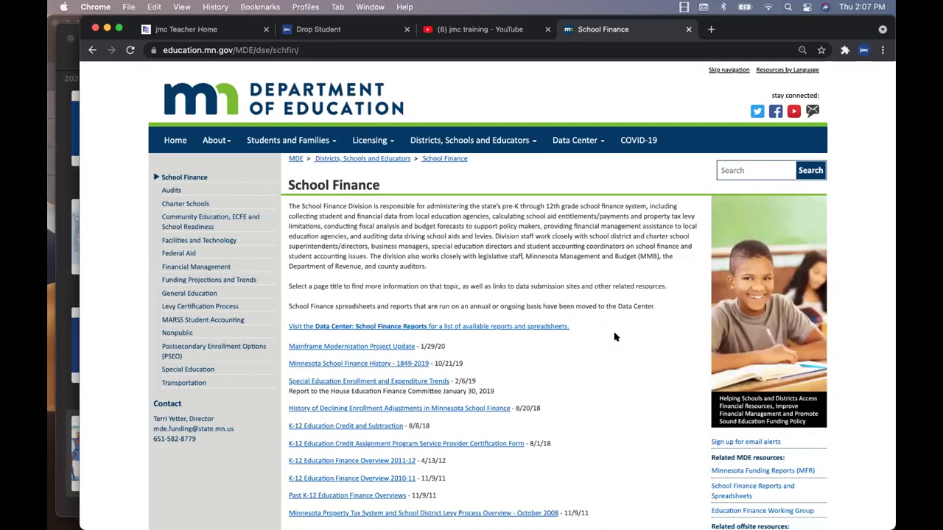
{"action": "left_click", "coordinate": [224, 321]}
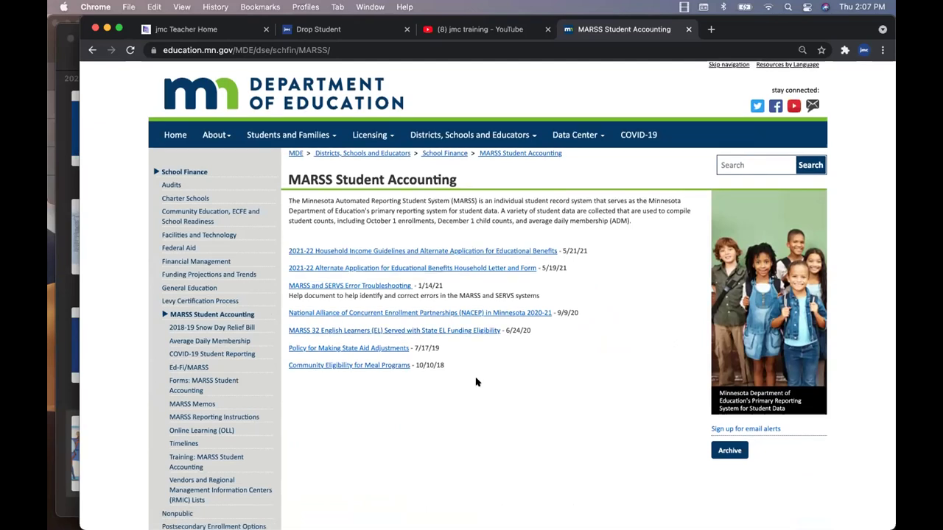
{"action": "scroll", "coordinate": [476, 382], "scroll_direction": "down", "scroll_amount": 5}
{"action": "scroll", "coordinate": [476, 382], "scroll_direction": "down", "scroll_amount": 1}
{"action": "scroll", "coordinate": [476, 382], "scroll_direction": "up", "scroll_amount": 3}
{"action": "scroll", "coordinate": [476, 383], "scroll_direction": "up", "scroll_amount": 1}
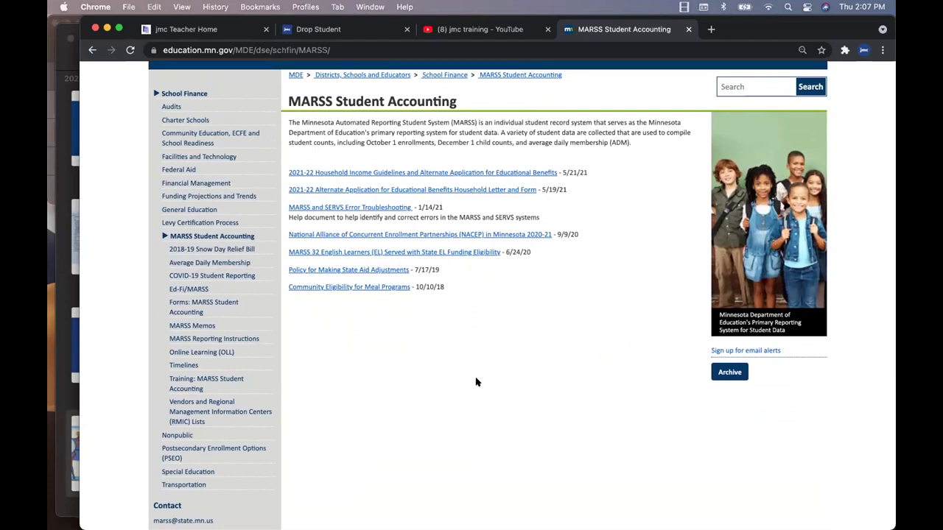
- On MARSS Reporting Instructions, expand the MARSS Manual and open the Procedure 12 summer dropouts PDF
{"action": "left_click", "coordinate": [246, 339]}
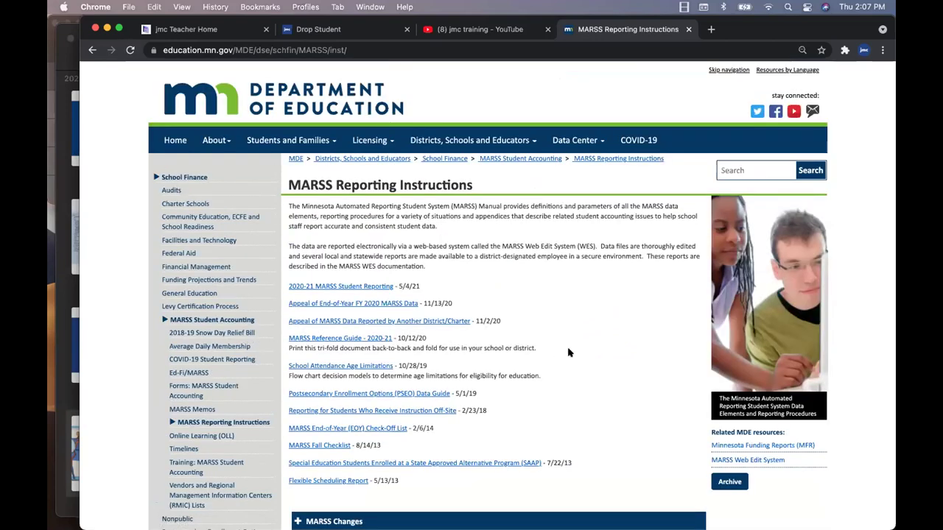
{"action": "scroll", "coordinate": [568, 353], "scroll_direction": "down", "scroll_amount": 3}
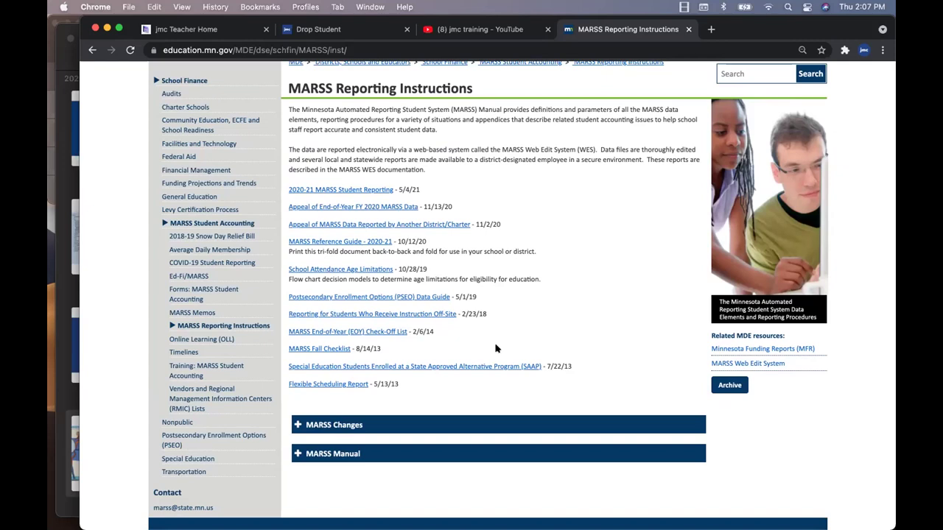
{"action": "left_click", "coordinate": [322, 453]}
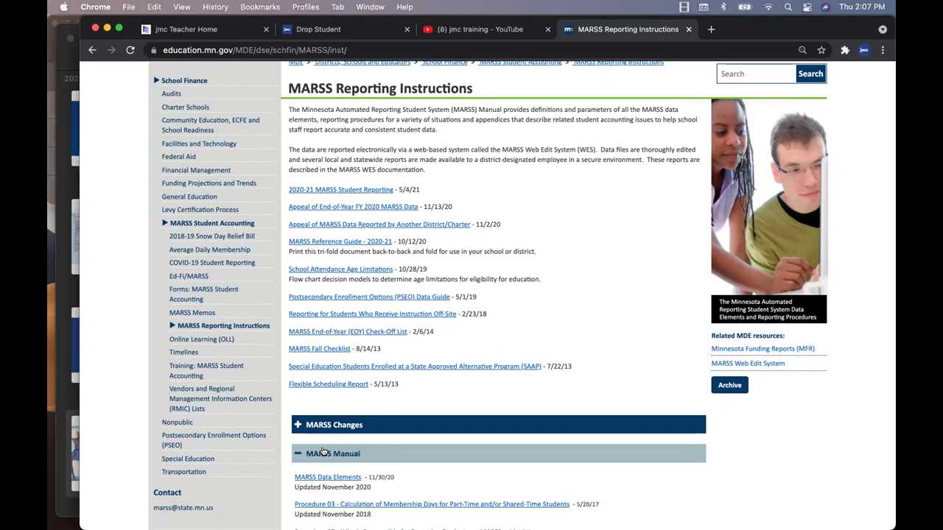
{"action": "scroll", "coordinate": [324, 451], "scroll_direction": "down", "scroll_amount": 5}
{"action": "scroll", "coordinate": [325, 451], "scroll_direction": "down", "scroll_amount": 4}
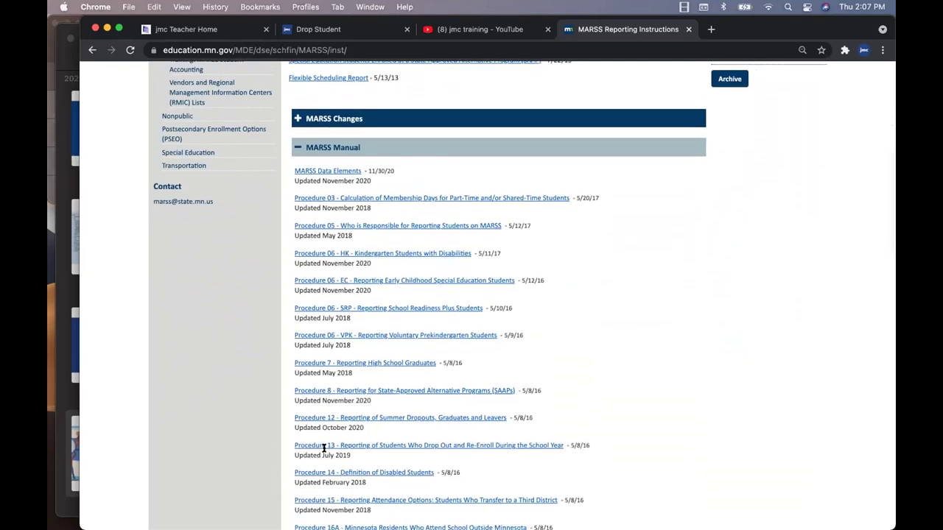
{"action": "scroll", "coordinate": [323, 448], "scroll_direction": "down", "scroll_amount": 4}
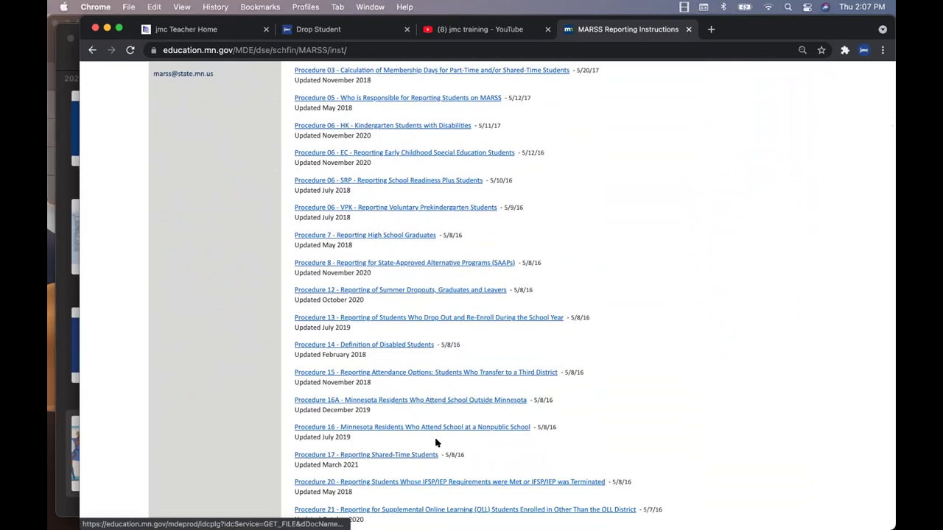
{"action": "left_click", "coordinate": [423, 291]}
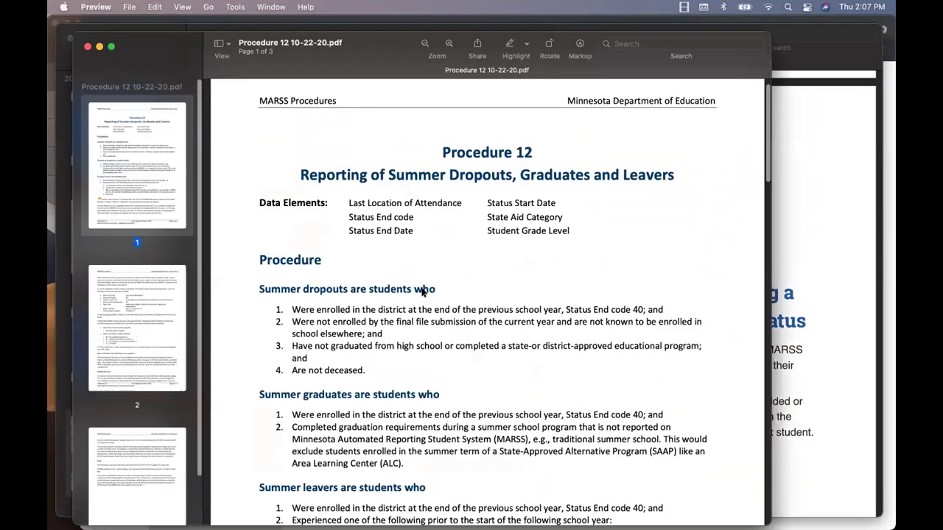
{"action": "scroll", "coordinate": [444, 305], "scroll_direction": "down", "scroll_amount": 2}
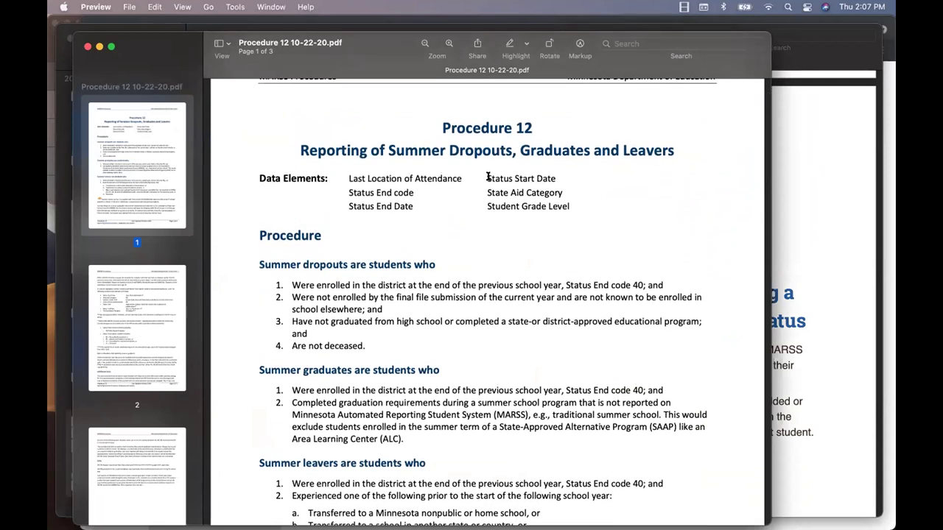
{"action": "scroll", "coordinate": [377, 374], "scroll_direction": "down", "scroll_amount": 6}
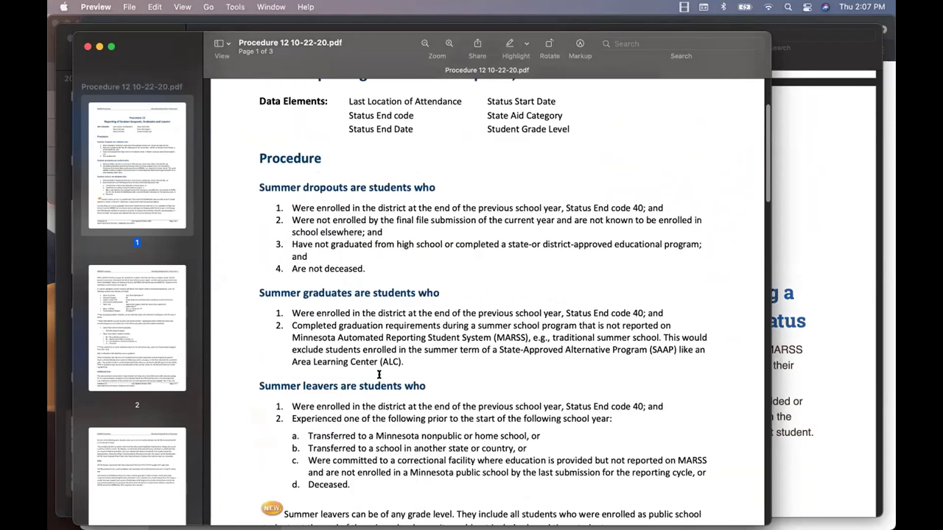
{"action": "scroll", "coordinate": [378, 374], "scroll_direction": "down", "scroll_amount": 10}
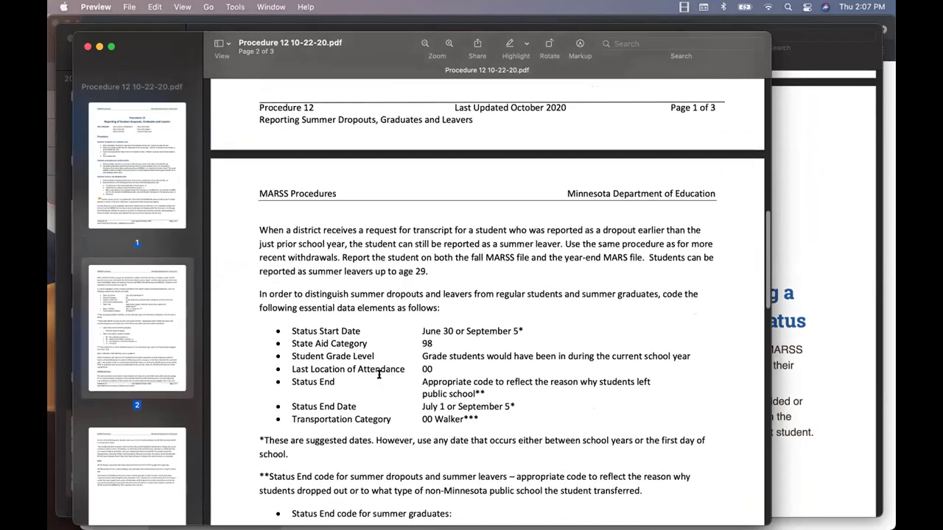
{"action": "scroll", "coordinate": [379, 375], "scroll_direction": "down", "scroll_amount": 4}
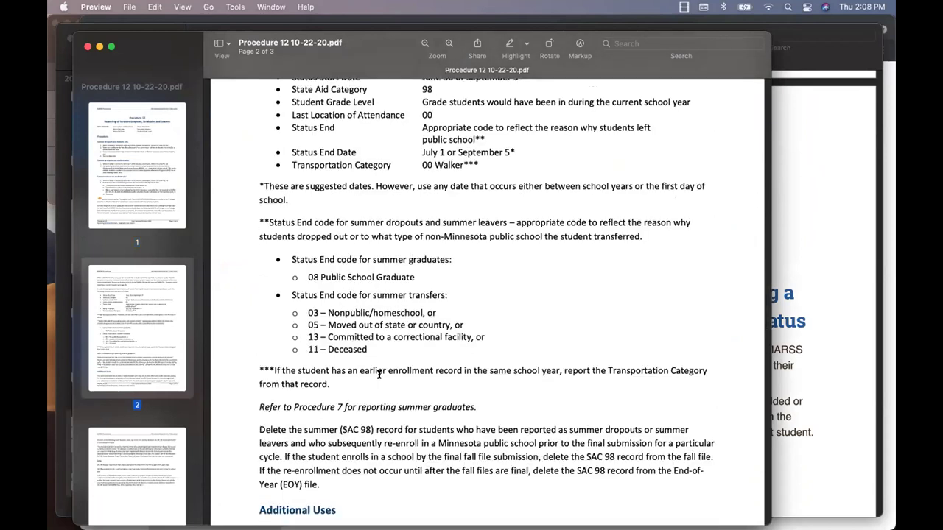
{"action": "scroll", "coordinate": [378, 374], "scroll_direction": "up", "scroll_amount": 6}
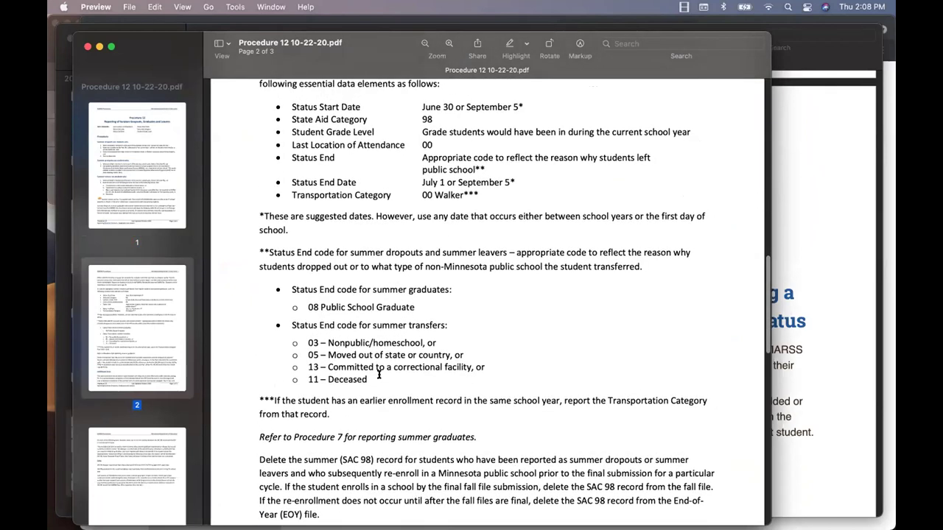
{"action": "scroll", "coordinate": [418, 243], "scroll_direction": "up", "scroll_amount": 10}
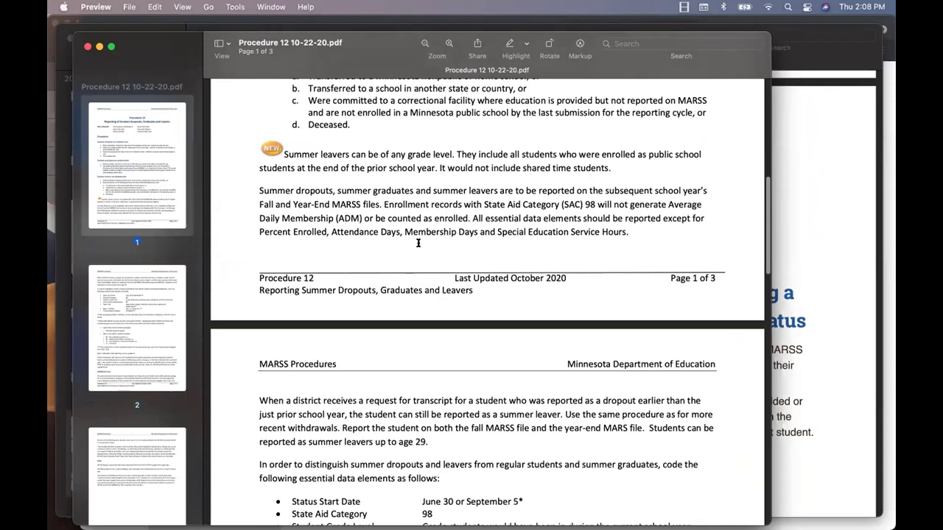
{"action": "scroll", "coordinate": [417, 243], "scroll_direction": "up", "scroll_amount": 4}
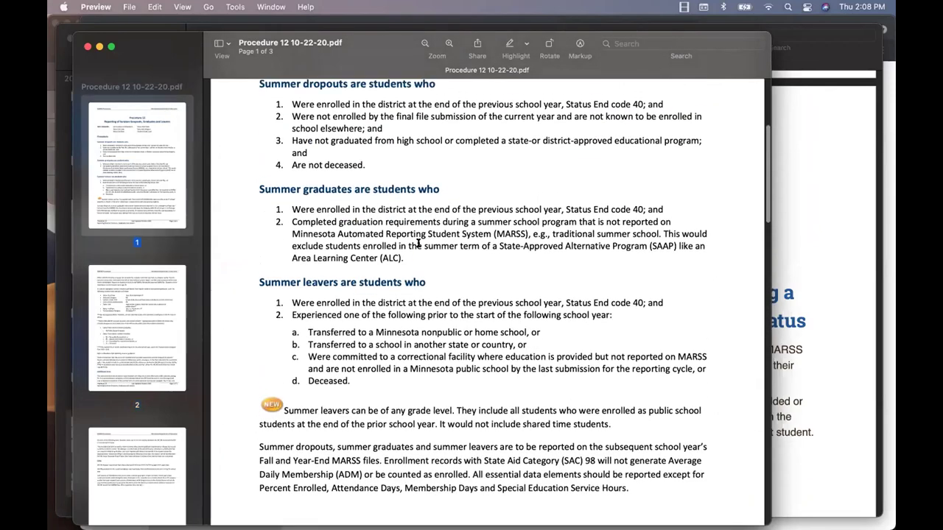
{"action": "scroll", "coordinate": [418, 243], "scroll_direction": "up", "scroll_amount": 3}
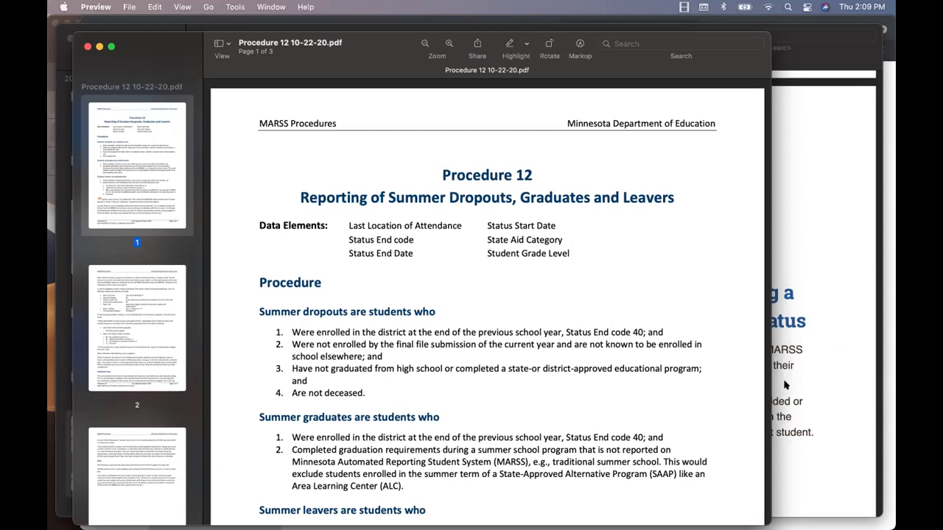
{"action": "mouse_move", "coordinate": [50, 237]}
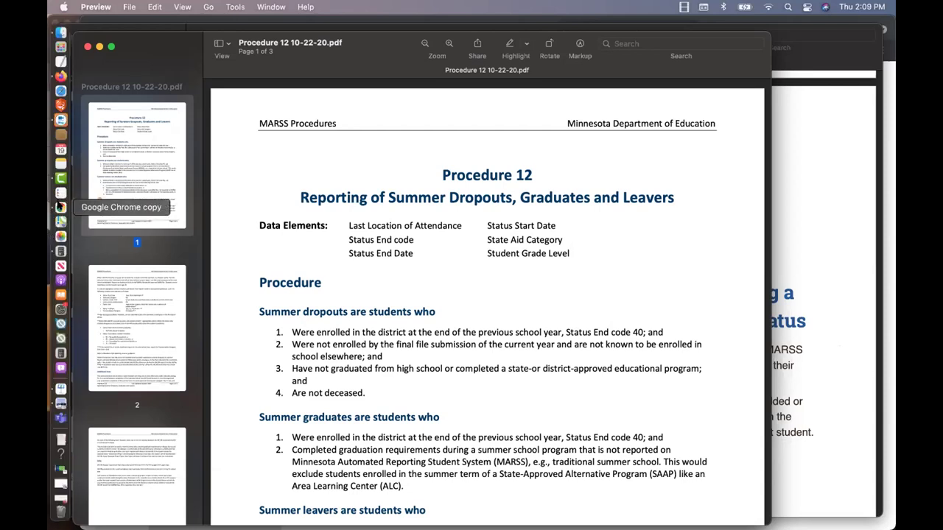
{"action": "left_click", "coordinate": [61, 208]}
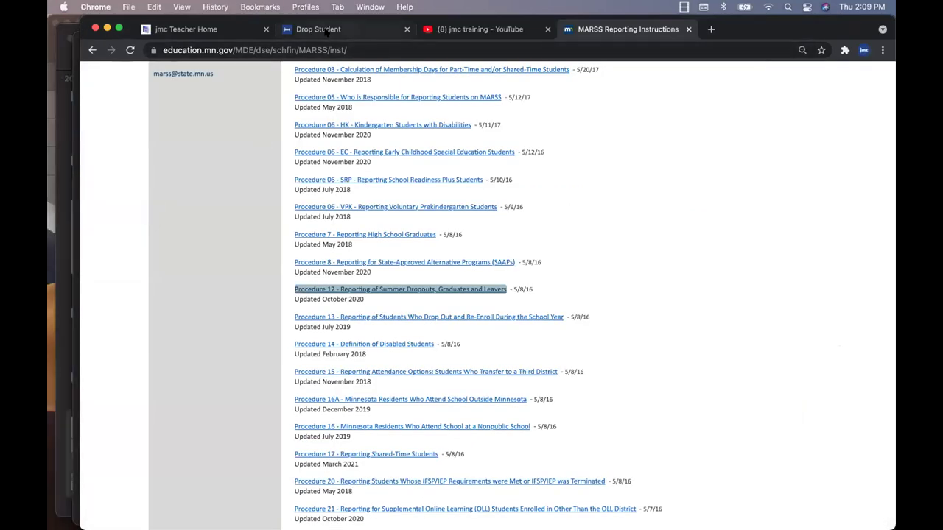
{"action": "left_click", "coordinate": [326, 31]}
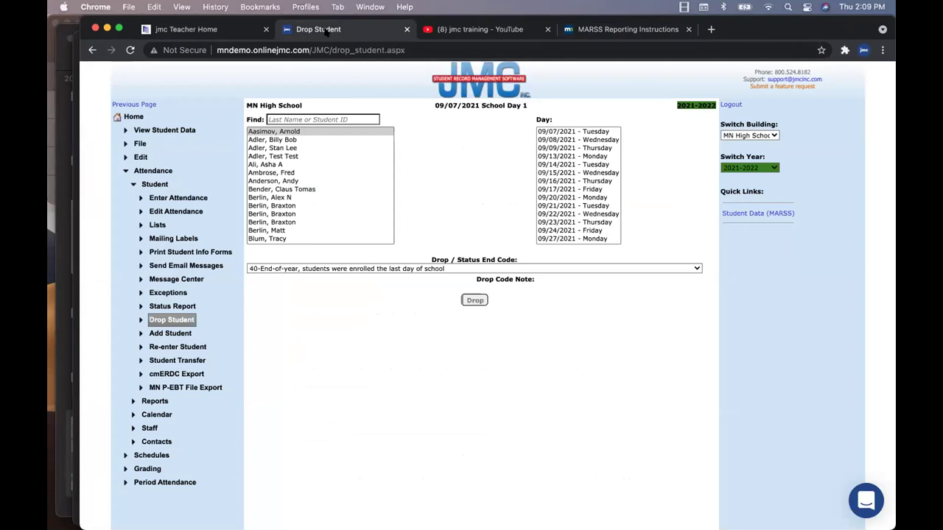
{"action": "left_click", "coordinate": [763, 168]}
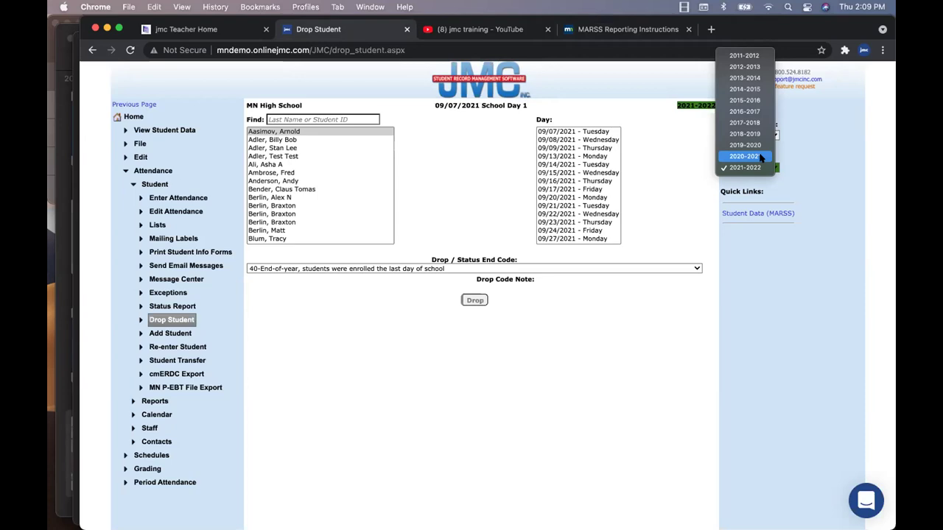
{"action": "left_click", "coordinate": [635, 29]}
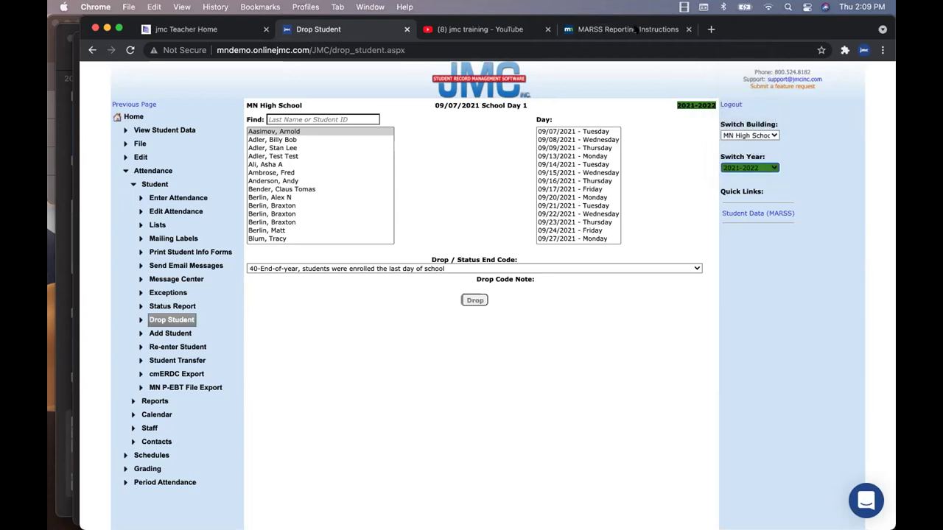
{"action": "left_click", "coordinate": [635, 29]}
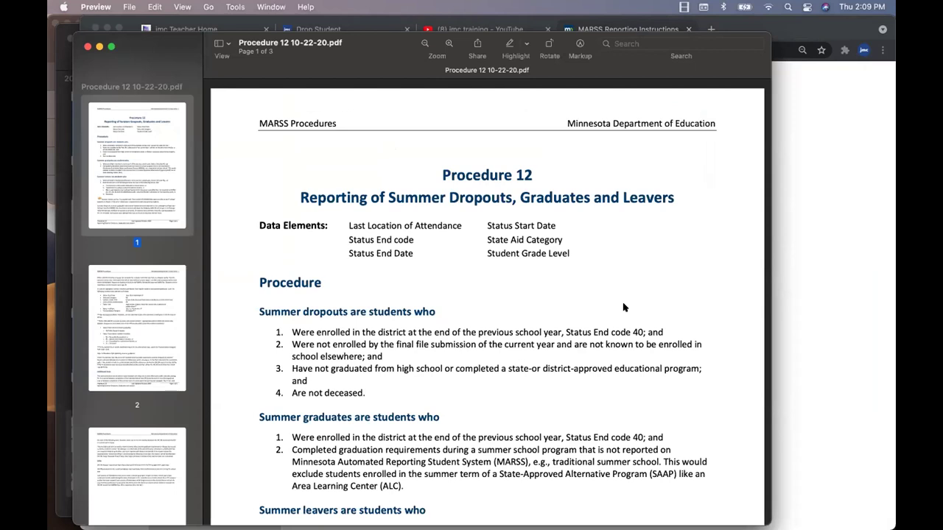
{"action": "scroll", "coordinate": [623, 308], "scroll_direction": "down", "scroll_amount": 2}
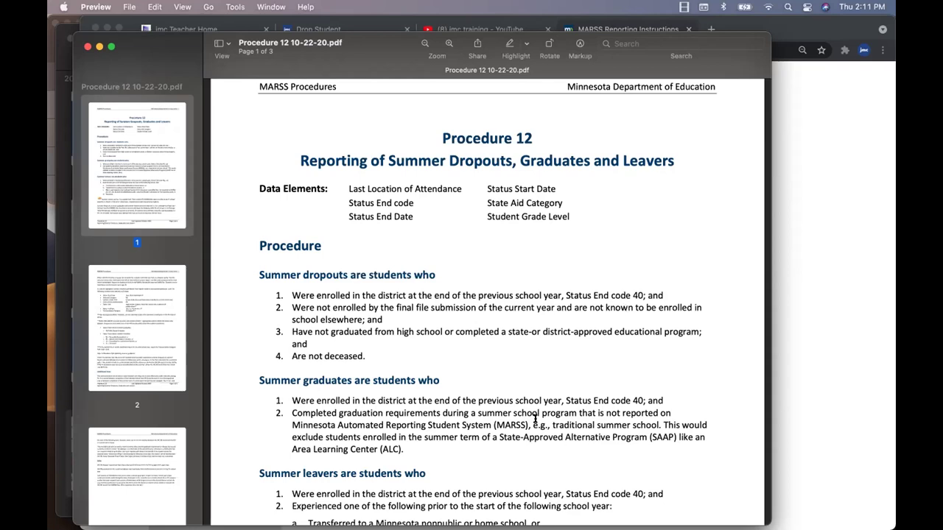
- Scroll the Procedure 12 PDF to page 2's Status End code lists, then return to JMC's Drop Student tab
{"action": "scroll", "coordinate": [535, 418], "scroll_direction": "down", "scroll_amount": 2}
{"action": "scroll", "coordinate": [535, 418], "scroll_direction": "down", "scroll_amount": 5}
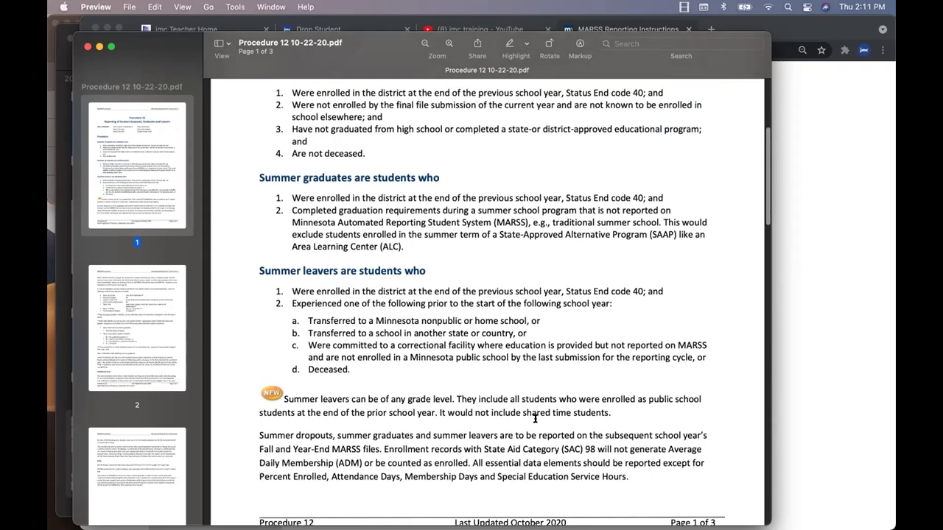
{"action": "scroll", "coordinate": [535, 418], "scroll_direction": "down", "scroll_amount": 1}
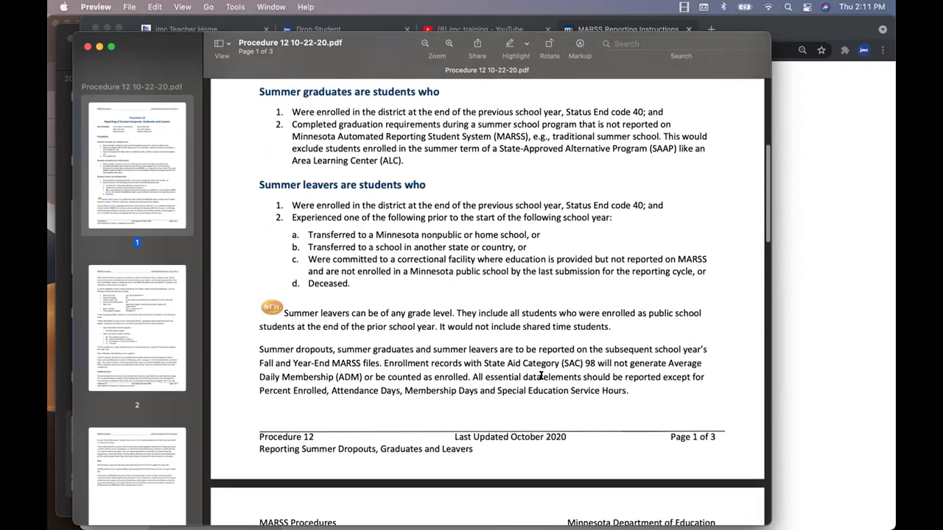
{"action": "scroll", "coordinate": [541, 376], "scroll_direction": "down", "scroll_amount": 6}
{"action": "scroll", "coordinate": [540, 376], "scroll_direction": "down", "scroll_amount": 3}
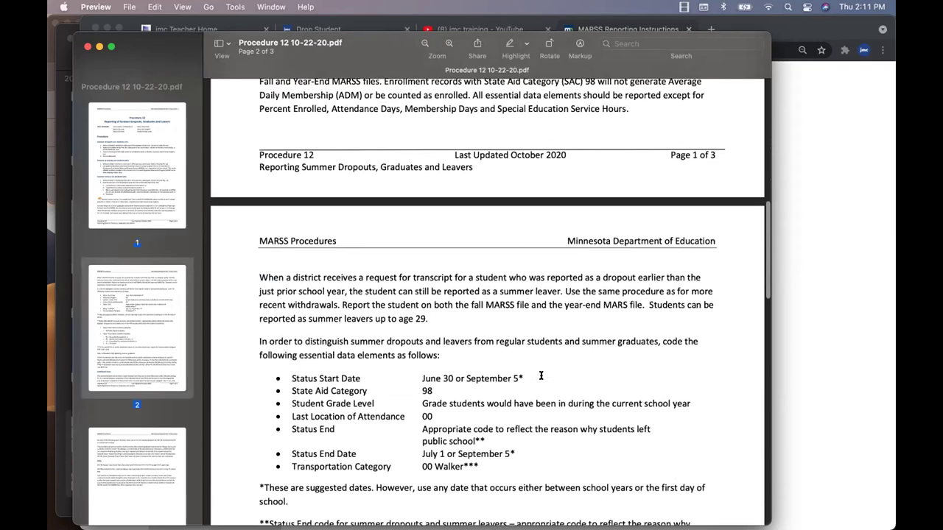
{"action": "scroll", "coordinate": [540, 375], "scroll_direction": "down", "scroll_amount": 3}
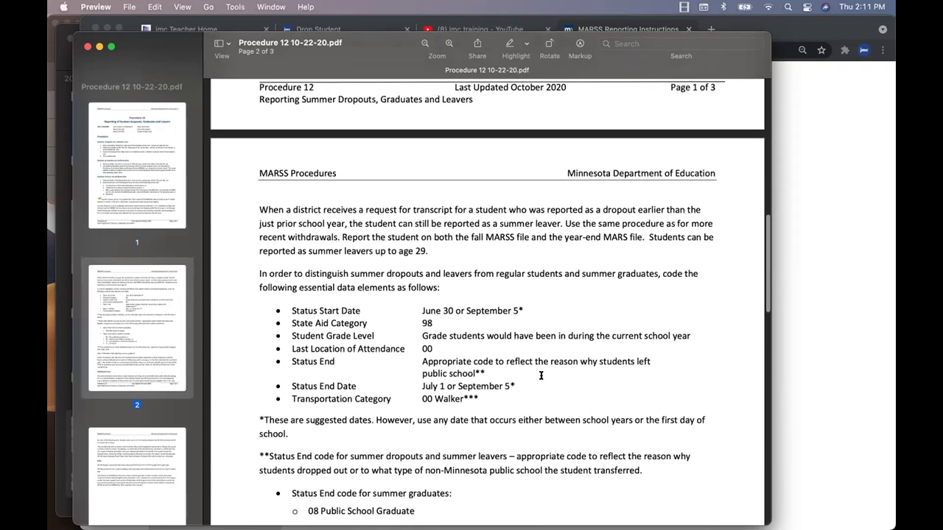
{"action": "scroll", "coordinate": [541, 376], "scroll_direction": "down", "scroll_amount": 1}
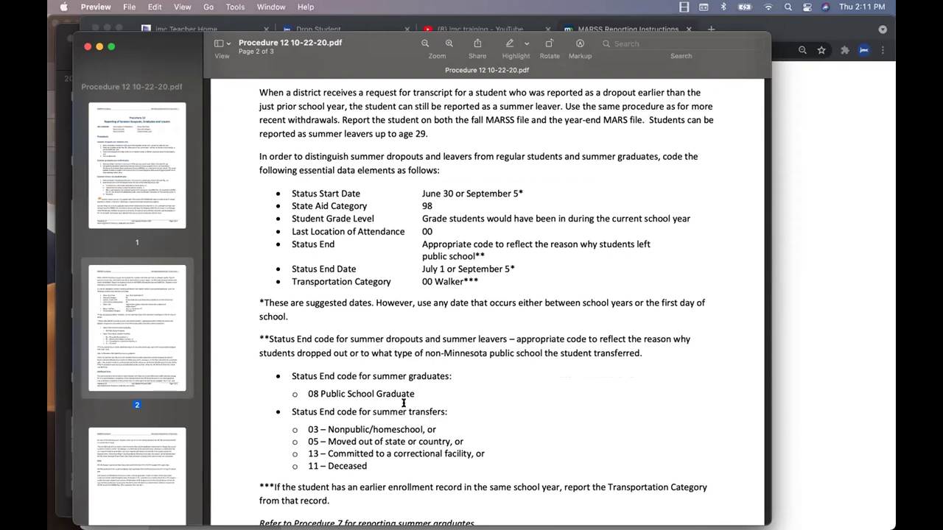
{"action": "scroll", "coordinate": [488, 402], "scroll_direction": "down", "scroll_amount": 2}
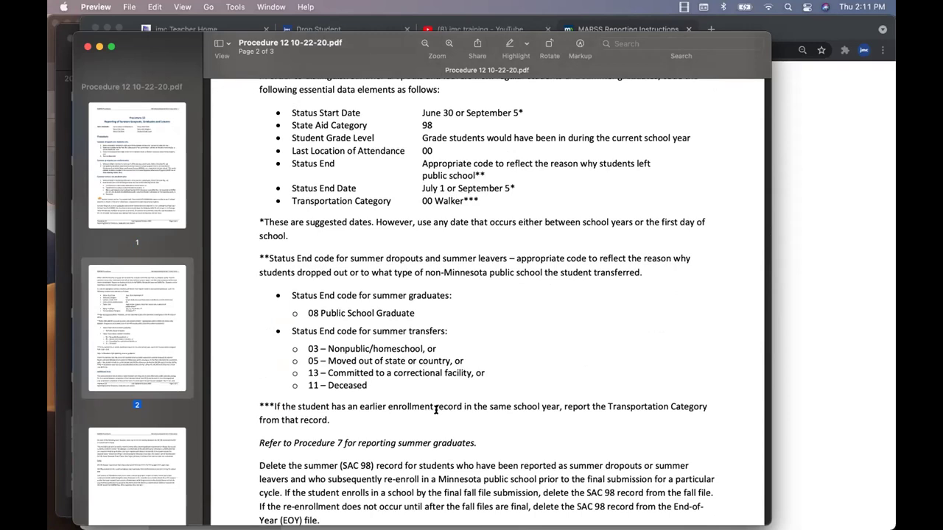
{"action": "left_click", "coordinate": [846, 278]}
{"action": "left_click", "coordinate": [377, 30]}
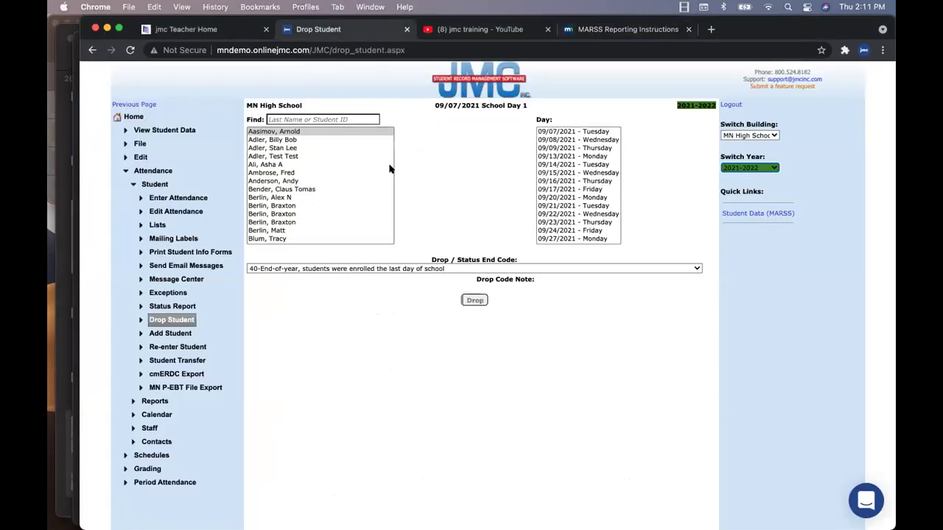
- Browse the Drop / Status End Code list, leaving 40-End-of-year selected, and go back to the PDF
{"action": "left_click", "coordinate": [399, 266]}
{"action": "scroll", "coordinate": [399, 267], "scroll_direction": "up", "scroll_amount": 3}
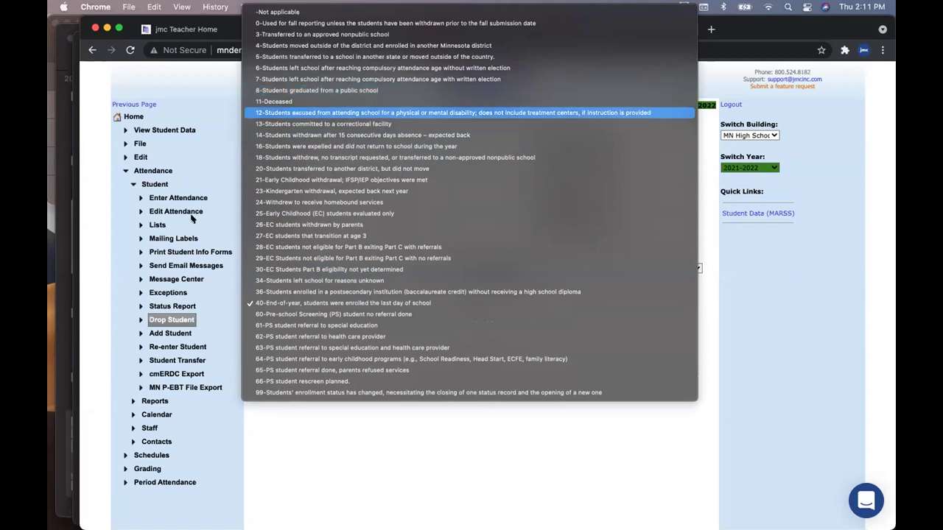
{"action": "left_click", "coordinate": [77, 262]}
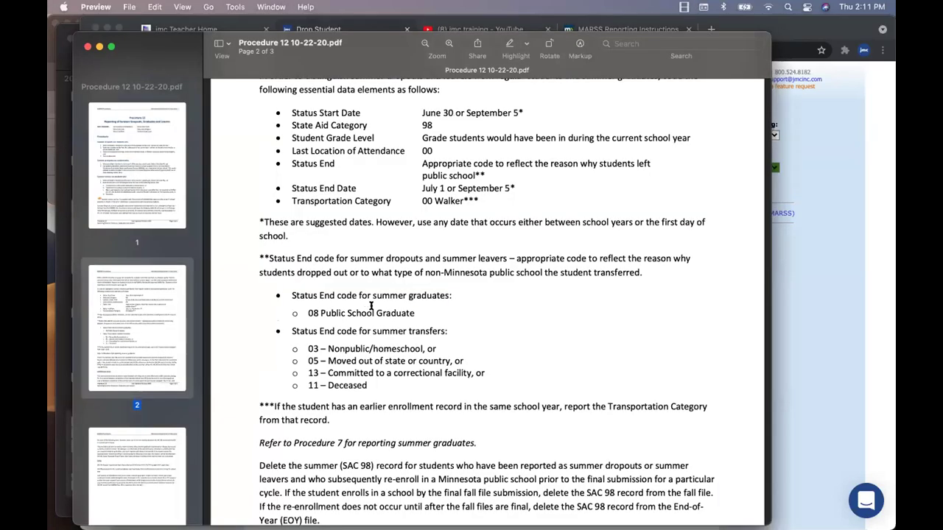
- Highlight 'Status End code' at the top of page 1, deselect it, then bring JMC's Drop Student page forward
{"action": "scroll", "coordinate": [412, 295], "scroll_direction": "up", "scroll_amount": 15}
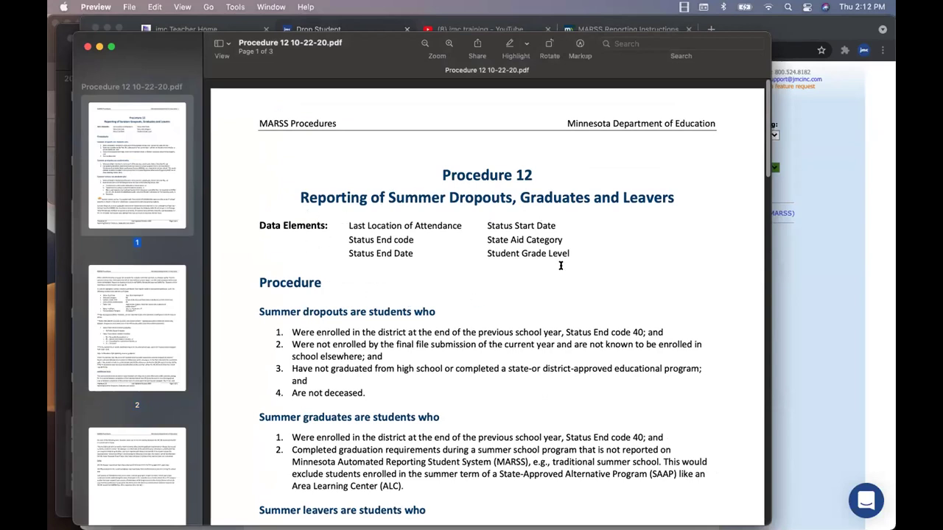
{"action": "left_click_drag", "start_coordinate": [412, 240], "coordinate": [341, 234]}
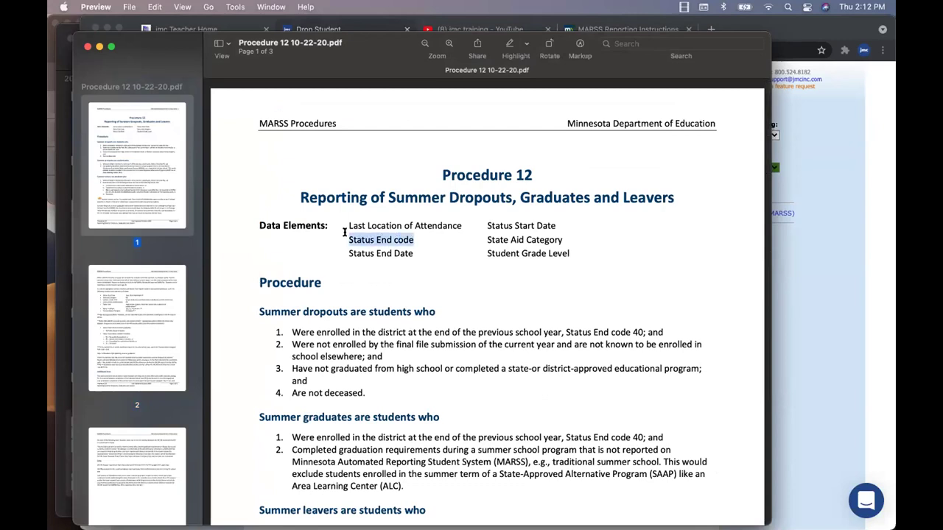
{"action": "left_click", "coordinate": [409, 249]}
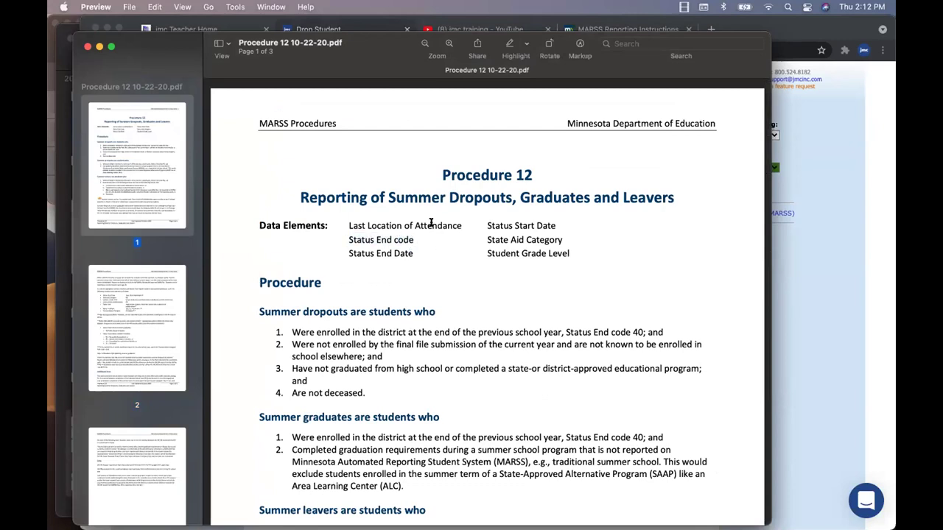
{"action": "scroll", "coordinate": [493, 327], "scroll_direction": "down", "scroll_amount": 5}
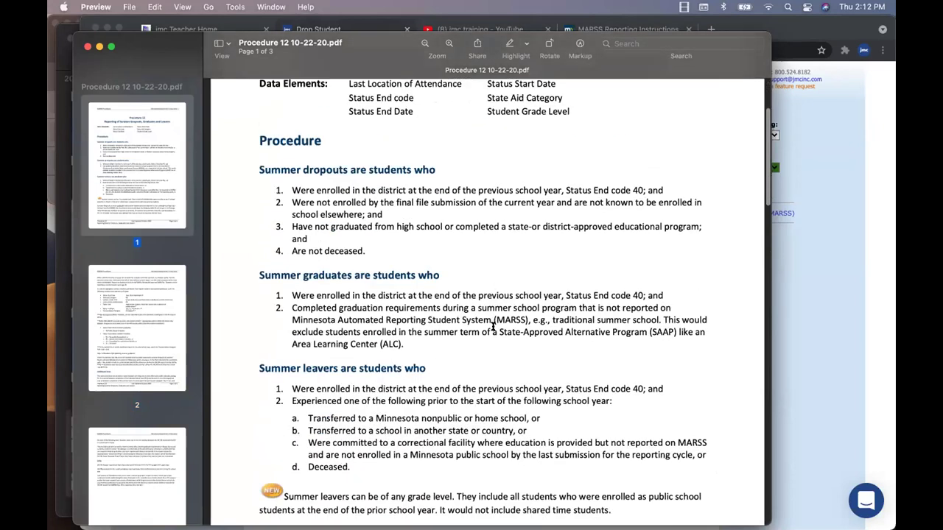
{"action": "scroll", "coordinate": [493, 327], "scroll_direction": "up", "scroll_amount": 5}
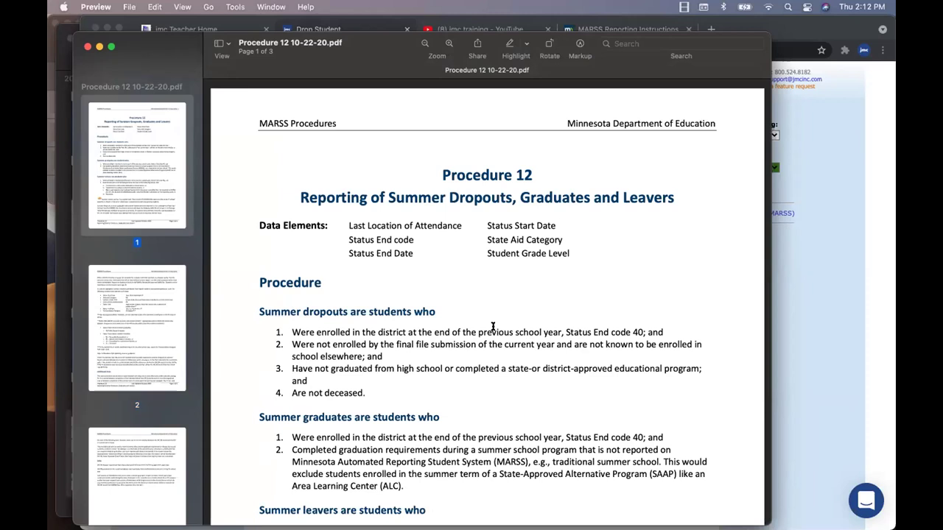
{"action": "scroll", "coordinate": [492, 326], "scroll_direction": "down", "scroll_amount": 3}
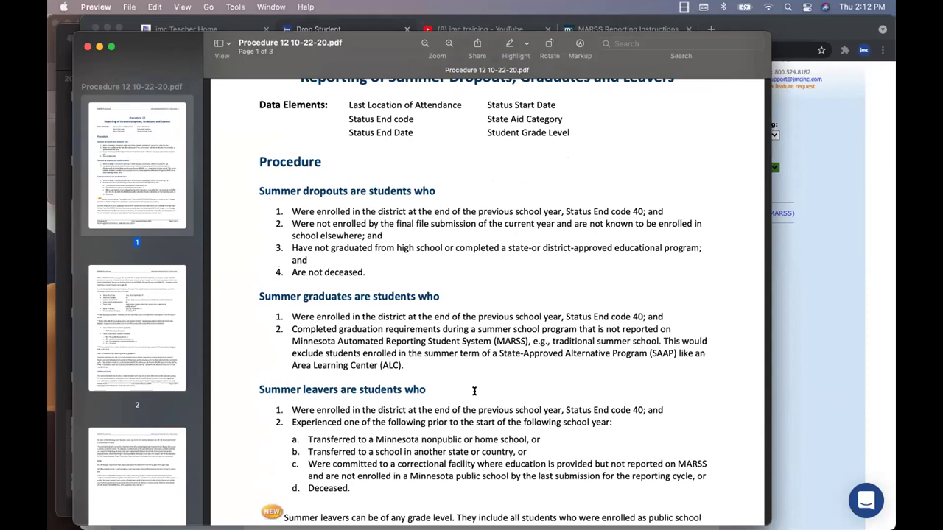
{"action": "left_click", "coordinate": [807, 330]}
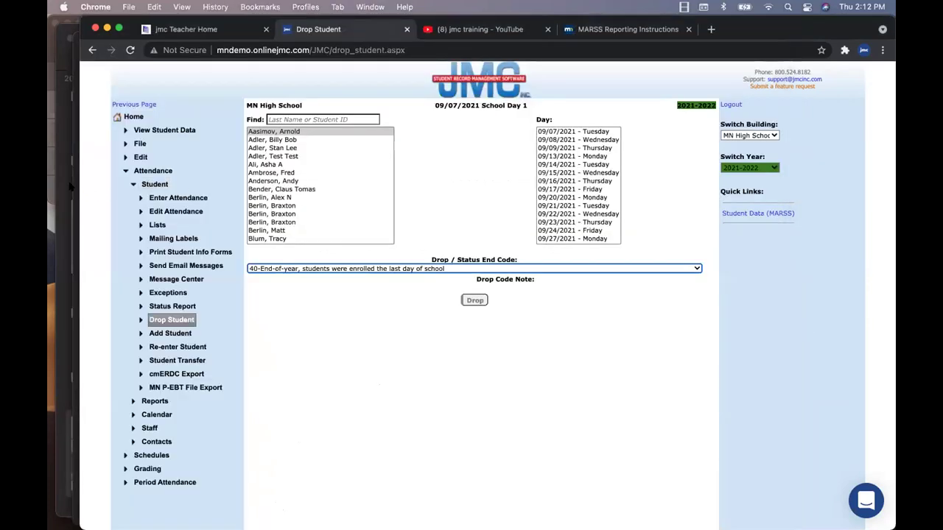
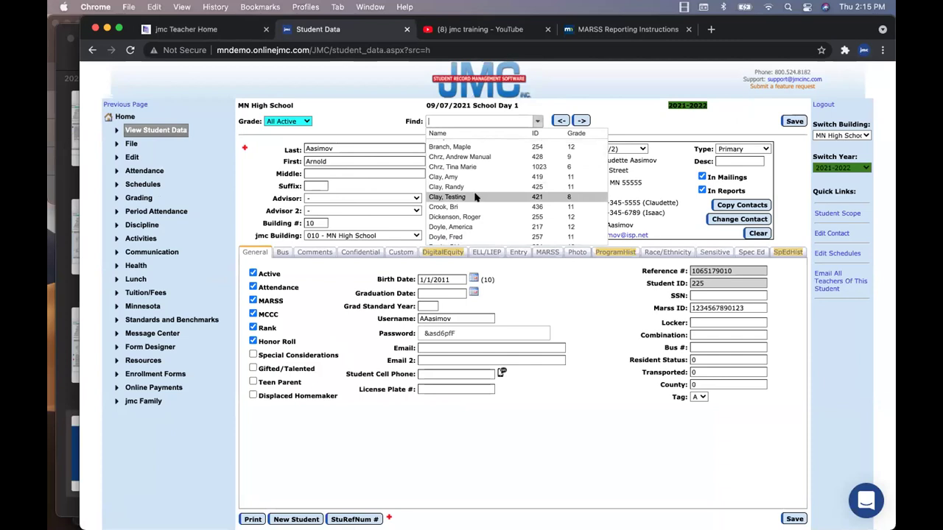
- Open the grade 12 student's record, show the MARSS tab, and start editing status line 1
{"action": "left_click", "coordinate": [456, 217]}
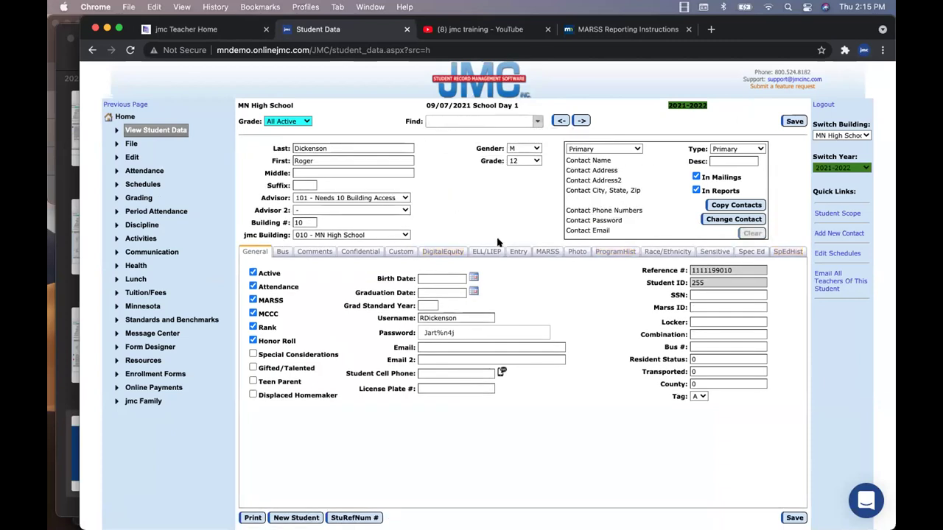
{"action": "left_click", "coordinate": [545, 252]}
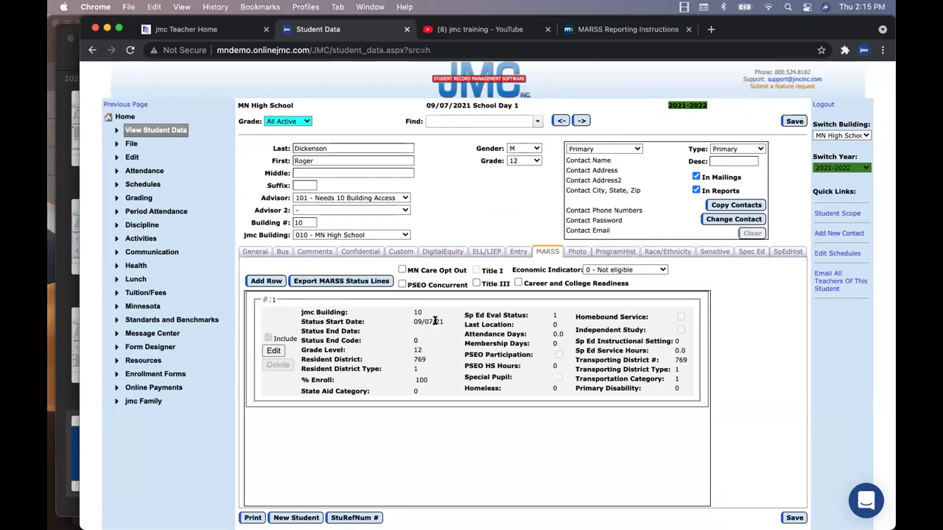
{"action": "left_click", "coordinate": [273, 351]}
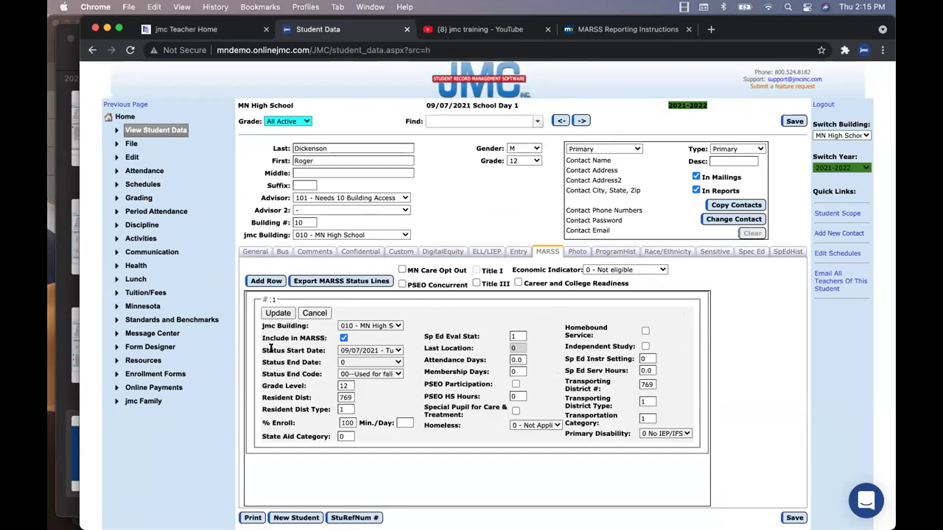
- Set status line 1's end date to 07/30/2021 and end code to 99, and save it
{"action": "left_click", "coordinate": [395, 365]}
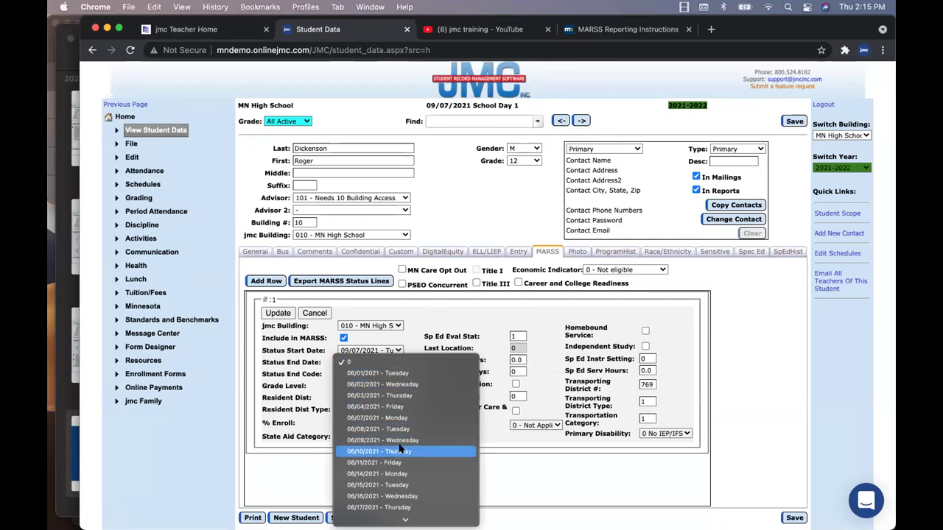
{"action": "scroll", "coordinate": [398, 451], "scroll_direction": "down", "scroll_amount": 10}
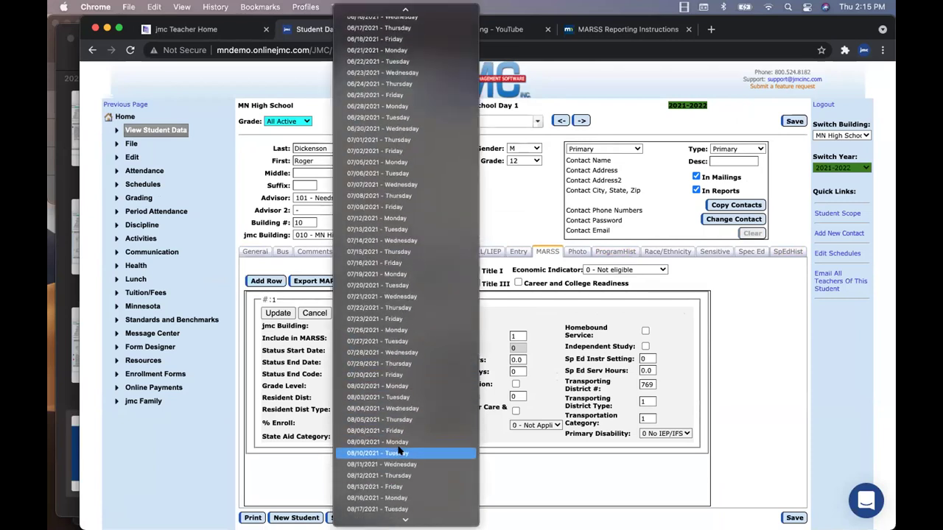
{"action": "left_click", "coordinate": [409, 375]}
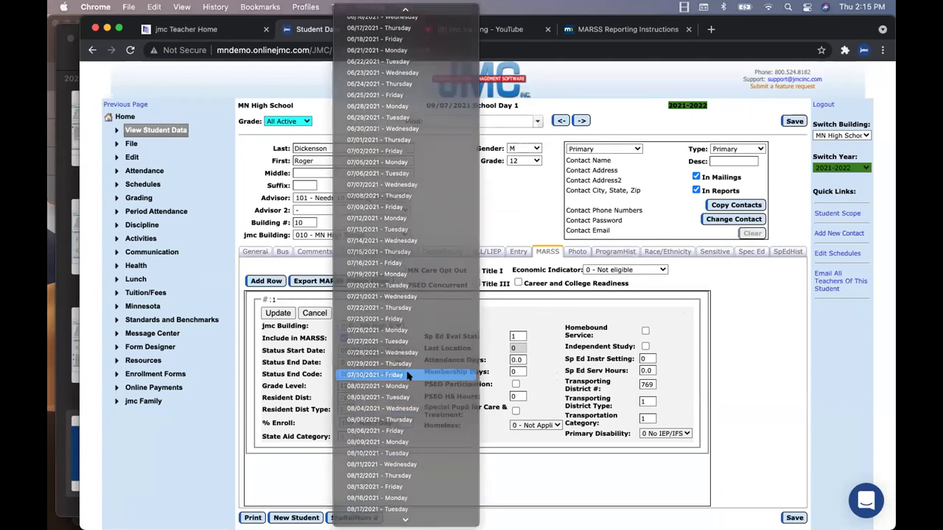
{"action": "left_click", "coordinate": [385, 374]}
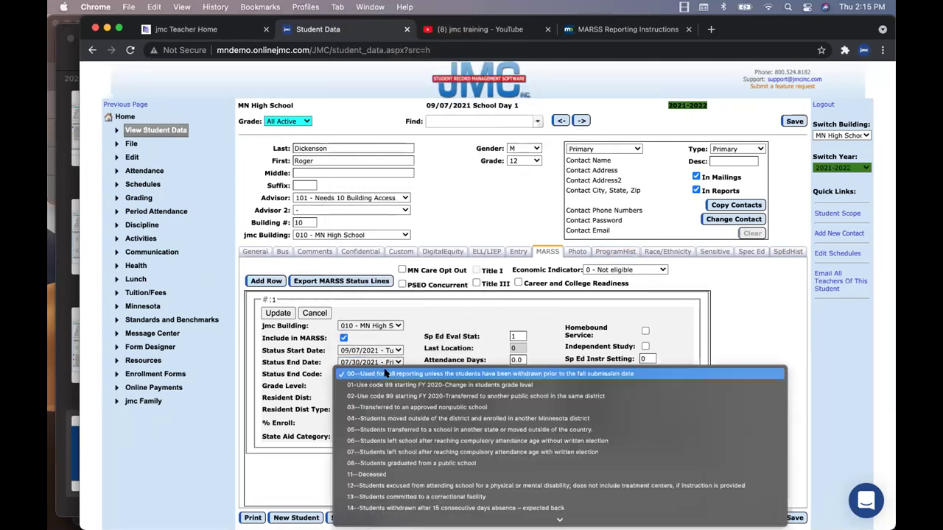
{"action": "scroll", "coordinate": [390, 461], "scroll_direction": "down", "scroll_amount": 10}
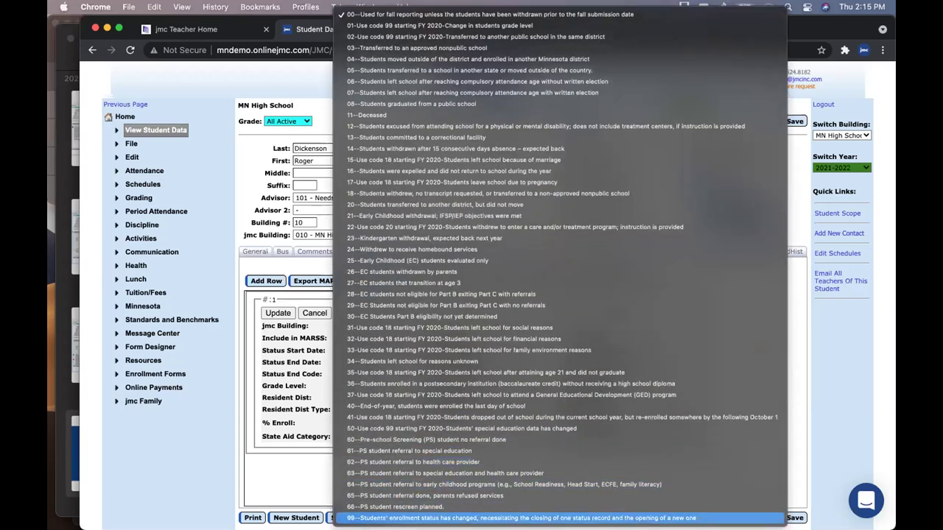
{"action": "left_click", "coordinate": [375, 517]}
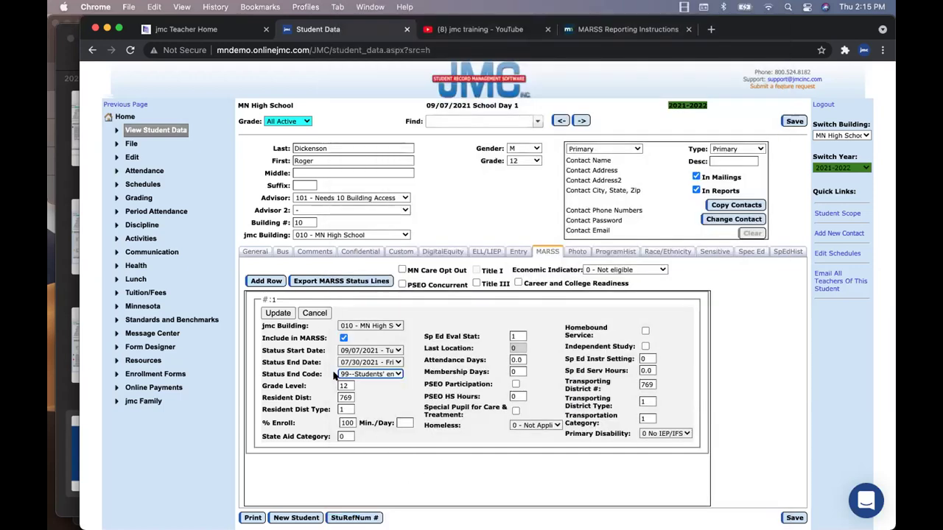
{"action": "left_click", "coordinate": [278, 313]}
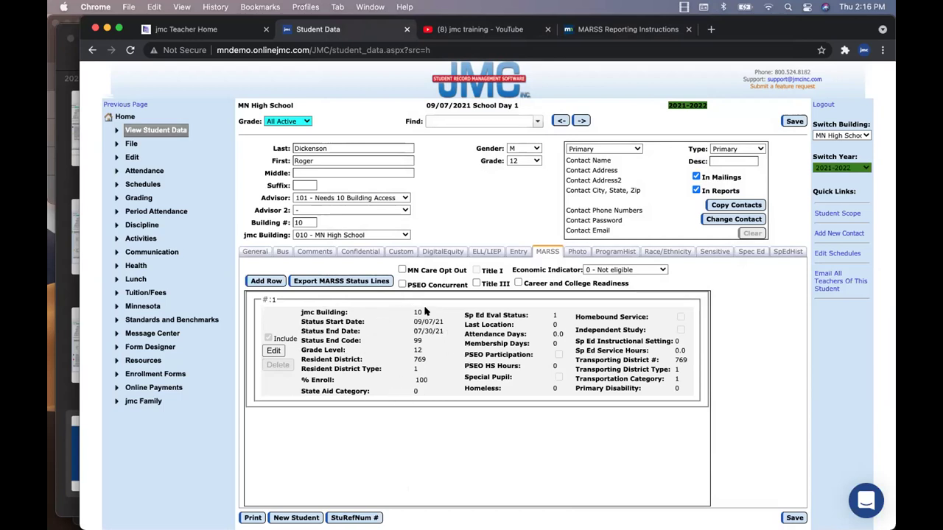
- Re-save status line 1 and add a new MARSS status row
{"action": "left_click", "coordinate": [272, 351]}
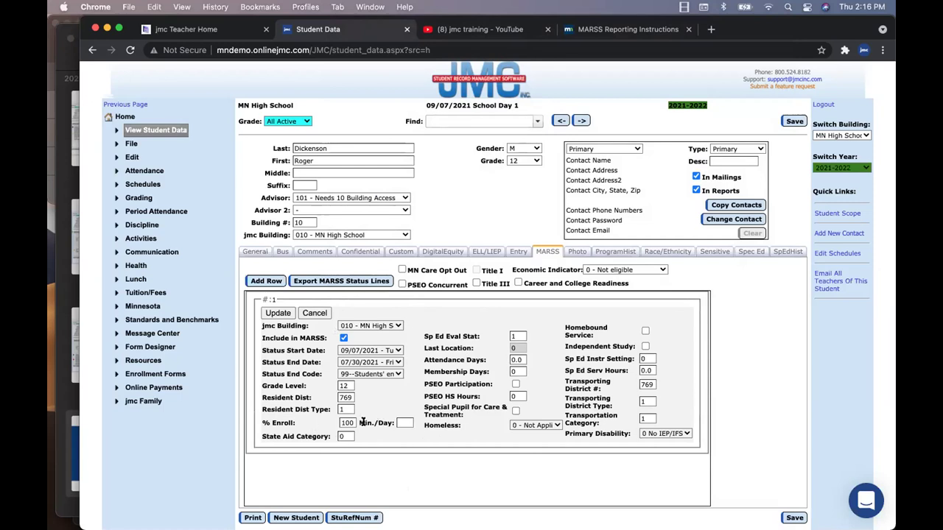
{"action": "left_click", "coordinate": [278, 313]}
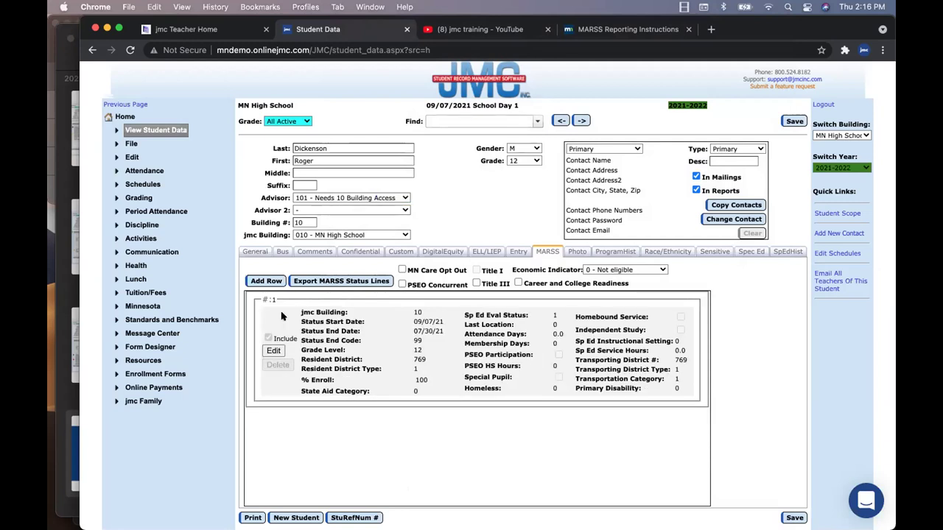
{"action": "left_click", "coordinate": [273, 282]}
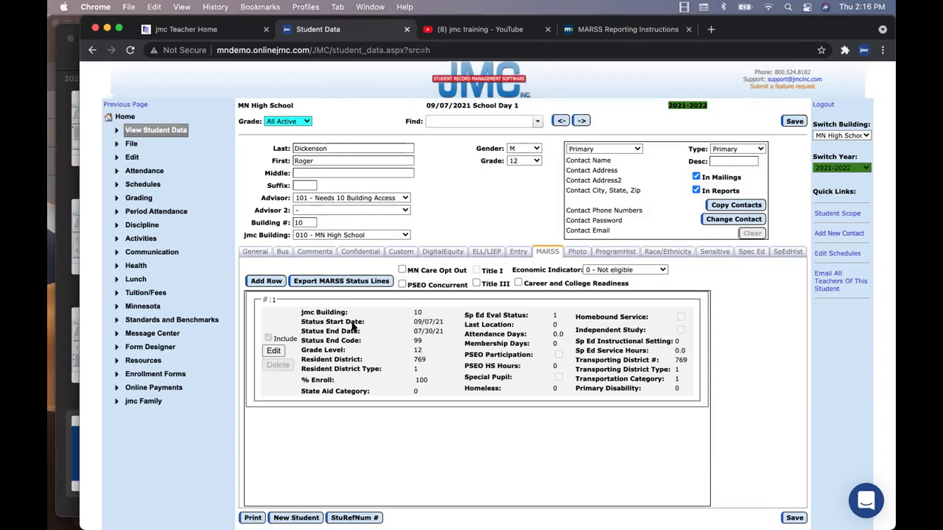
{"action": "scroll", "coordinate": [348, 324], "scroll_direction": "down", "scroll_amount": 2}
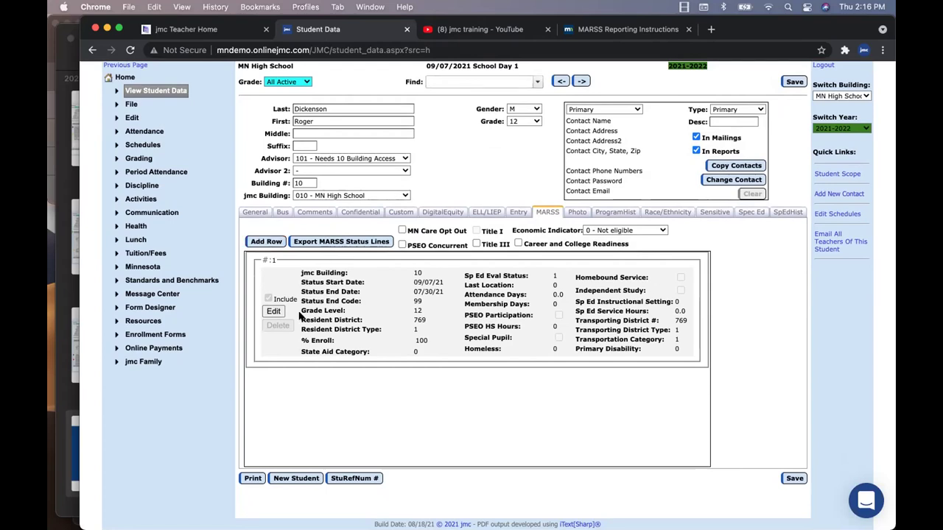
- Change status line 1's end date to 01/03/2022, save it, and add a second status record
{"action": "left_click", "coordinate": [272, 311]}
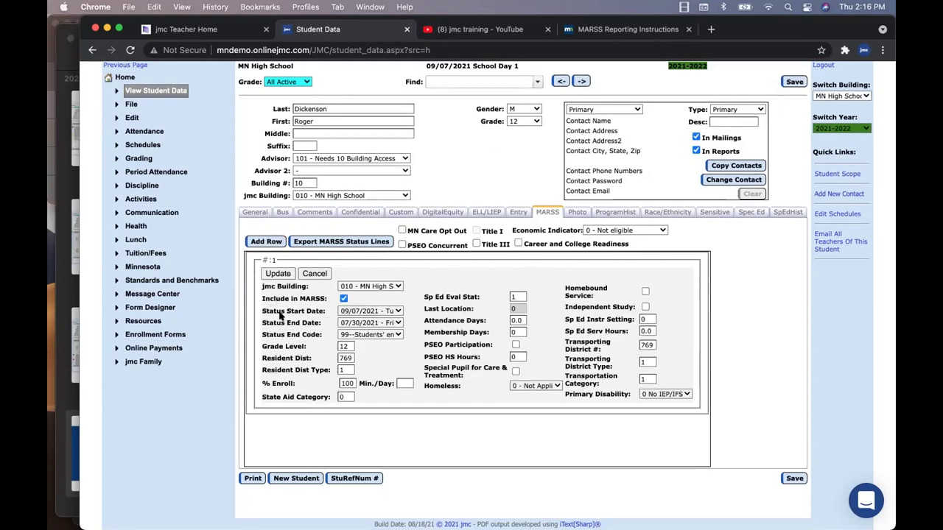
{"action": "left_click", "coordinate": [378, 323]}
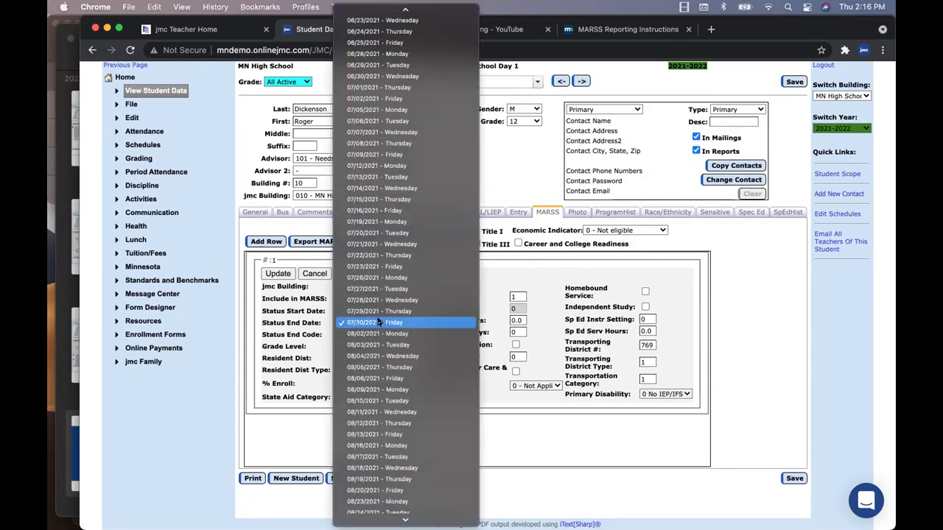
{"action": "left_click", "coordinate": [379, 322]}
{"action": "left_click", "coordinate": [398, 310]}
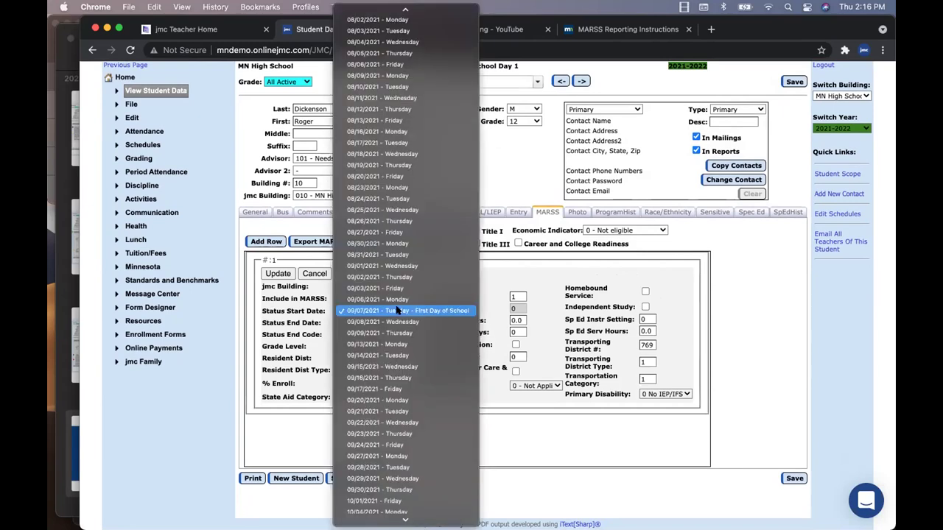
{"action": "left_click", "coordinate": [398, 311]}
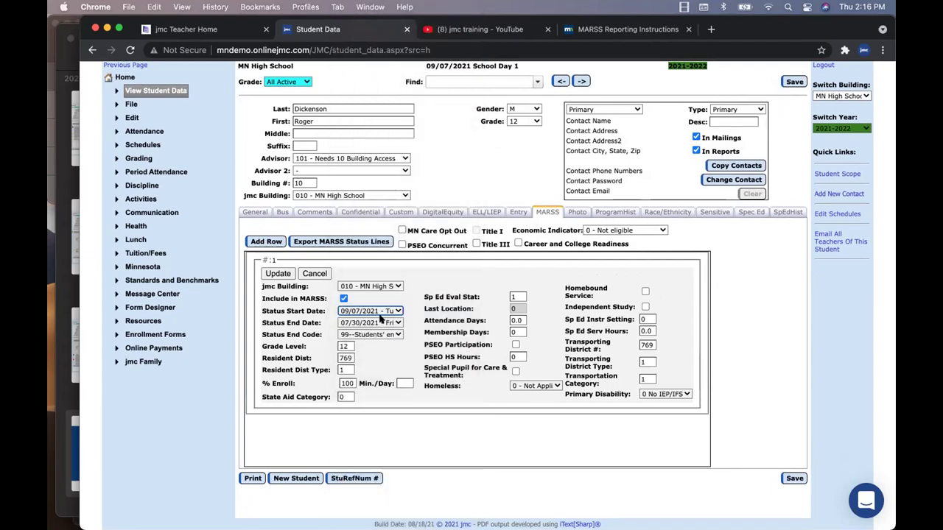
{"action": "left_click", "coordinate": [379, 322]}
{"action": "scroll", "coordinate": [372, 351], "scroll_direction": "down", "scroll_amount": 20}
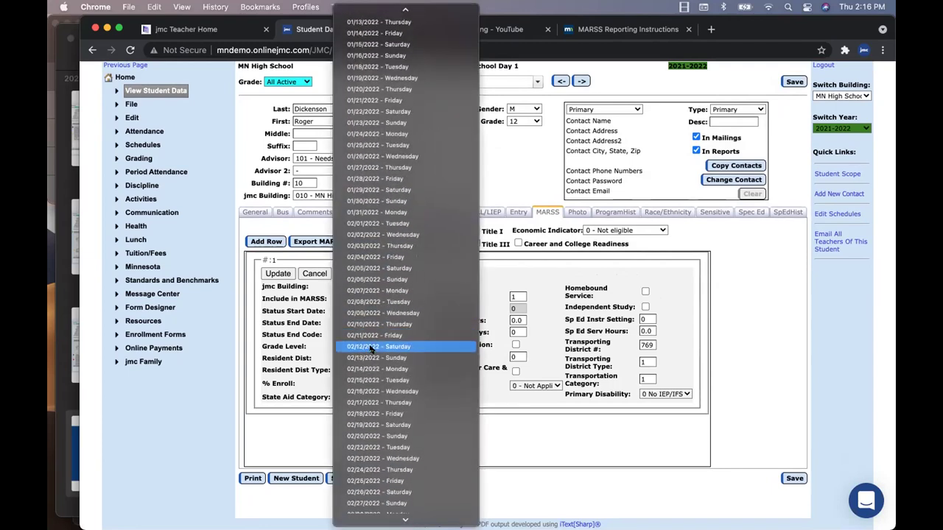
{"action": "scroll", "coordinate": [370, 352], "scroll_direction": "up", "scroll_amount": 15}
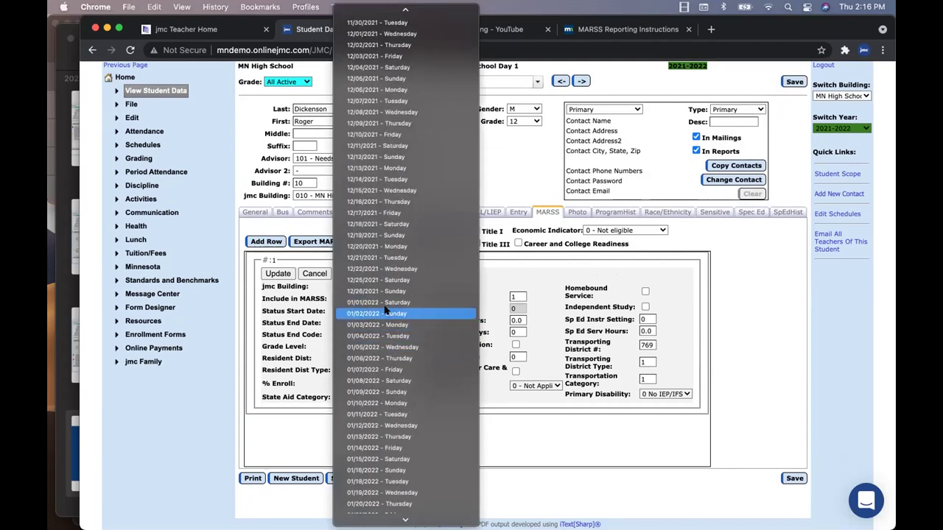
{"action": "left_click", "coordinate": [382, 325]}
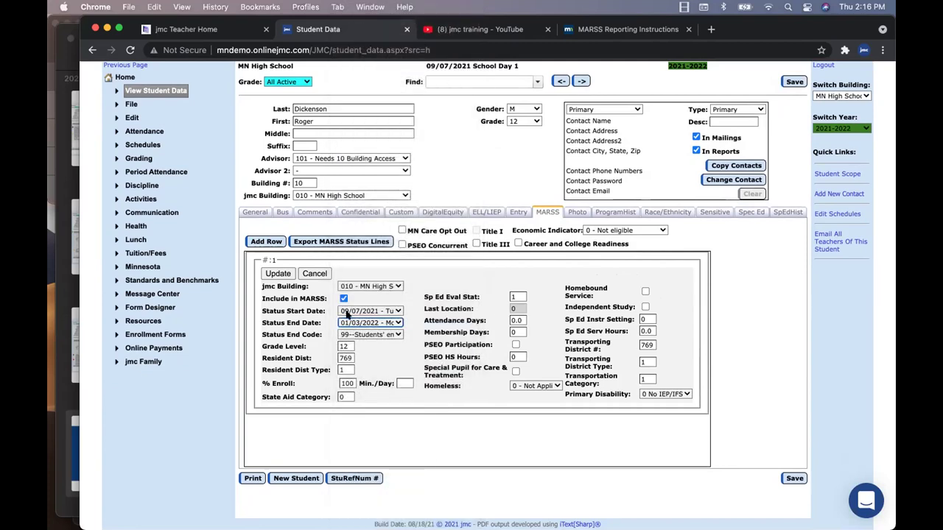
{"action": "left_click", "coordinate": [277, 274]}
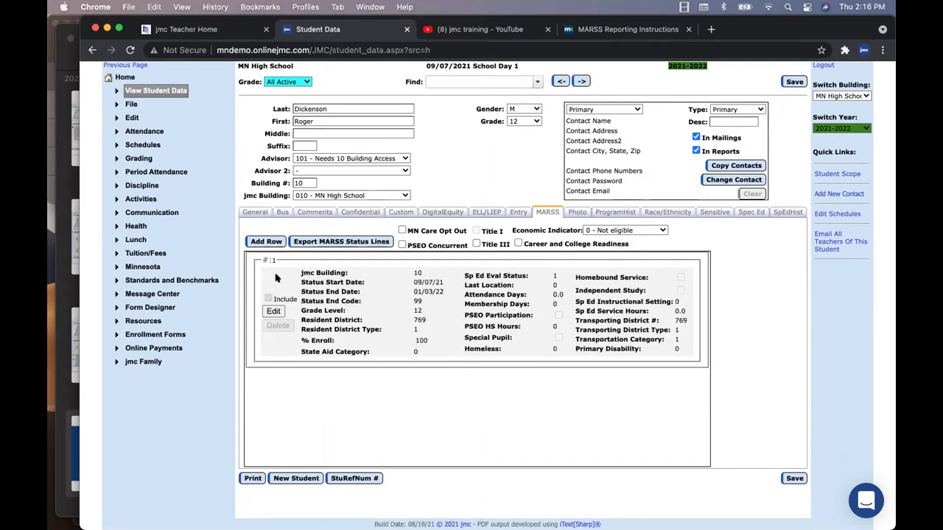
{"action": "left_click", "coordinate": [267, 241]}
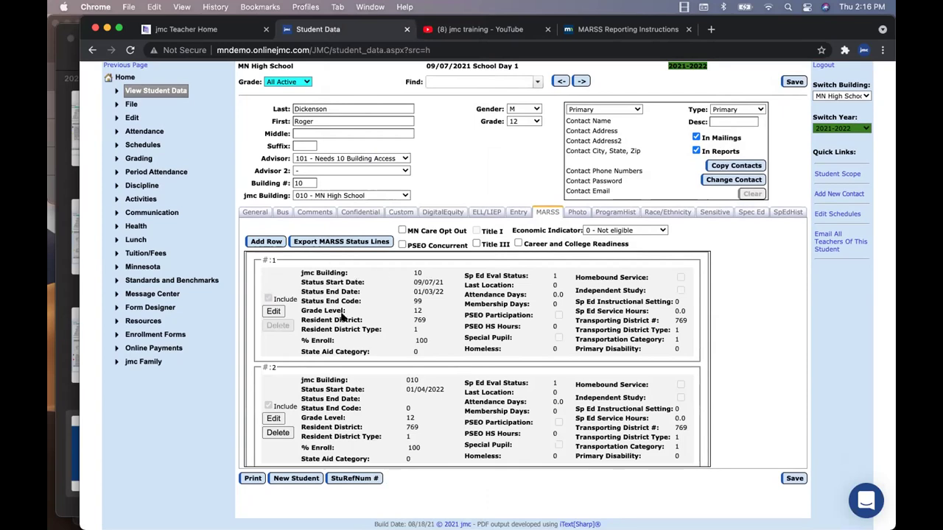
- Review and save new status record #2, which starts 01/04/22, then bring the reporting slides forward
{"action": "scroll", "coordinate": [757, 374], "scroll_direction": "down", "scroll_amount": 2}
{"action": "left_click", "coordinate": [273, 418]}
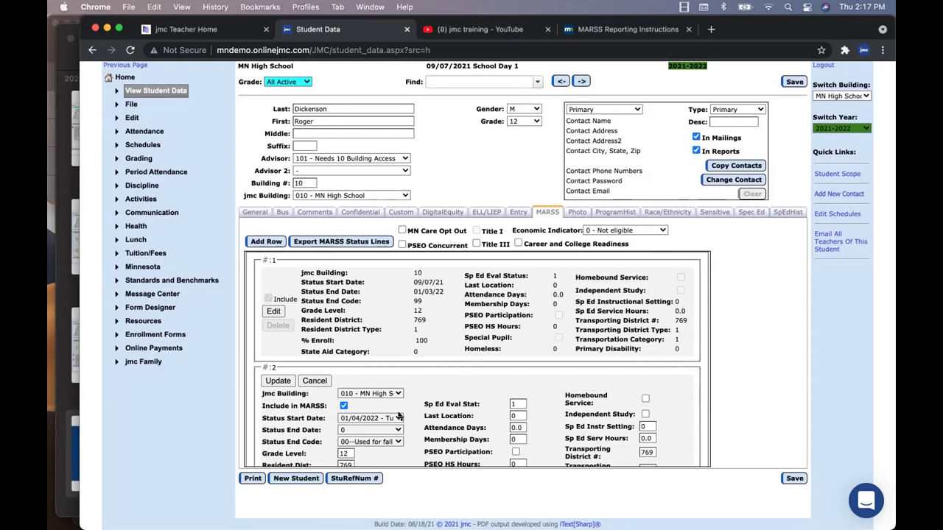
{"action": "scroll", "coordinate": [414, 436], "scroll_direction": "down", "scroll_amount": 2}
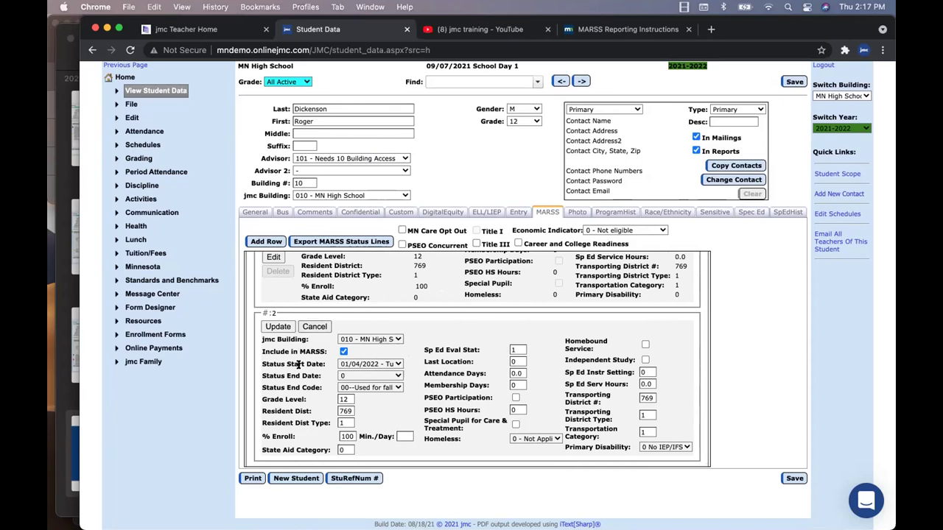
{"action": "scroll", "coordinate": [298, 364], "scroll_direction": "up", "scroll_amount": 2}
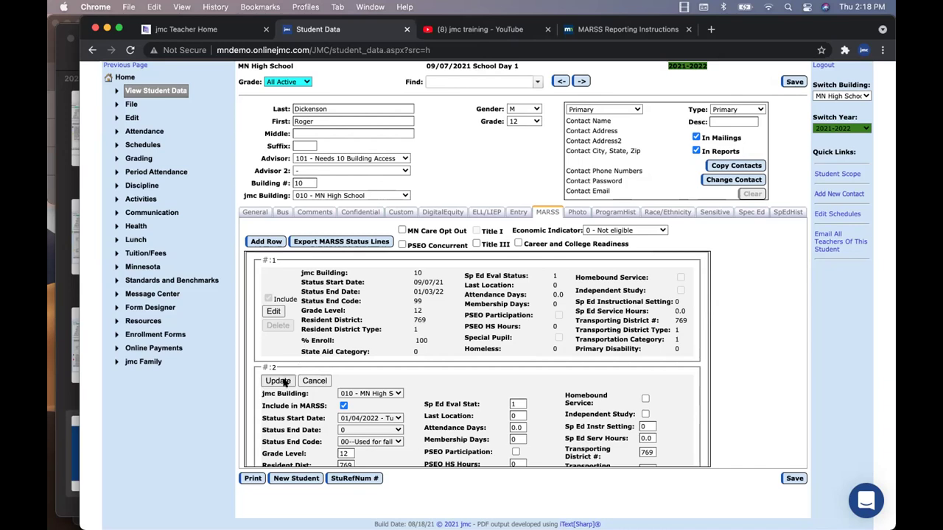
{"action": "left_click", "coordinate": [280, 381]}
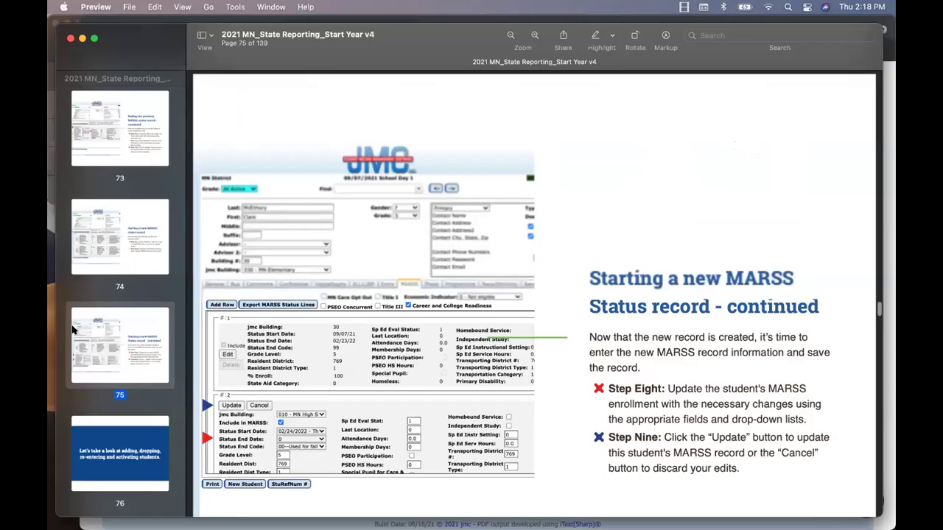
{"action": "left_click", "coordinate": [73, 331]}
- Move the slides window, bring up the Procedure 12 PDF, close it, and return to JMC
{"action": "left_click_drag", "start_coordinate": [410, 48], "coordinate": [391, 118]}
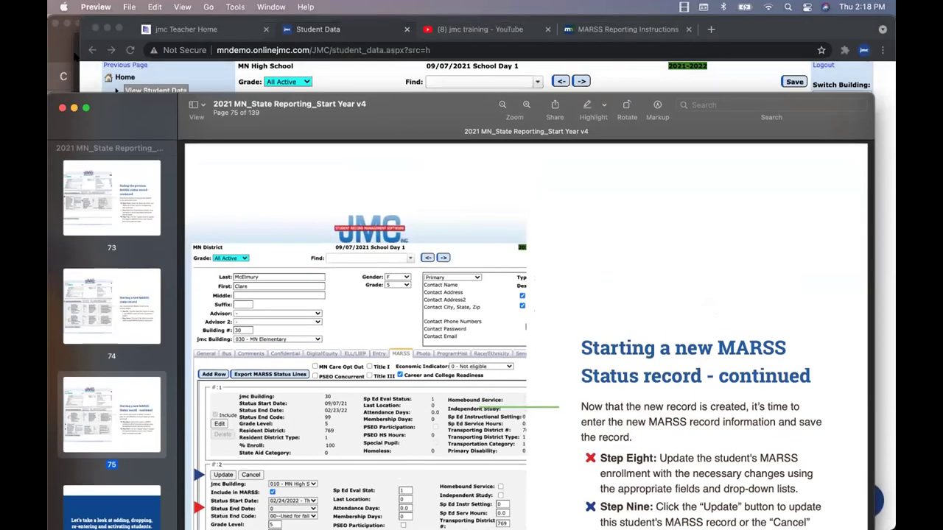
{"action": "left_click", "coordinate": [76, 56]}
{"action": "scroll", "coordinate": [426, 252], "scroll_direction": "up", "scroll_amount": 5}
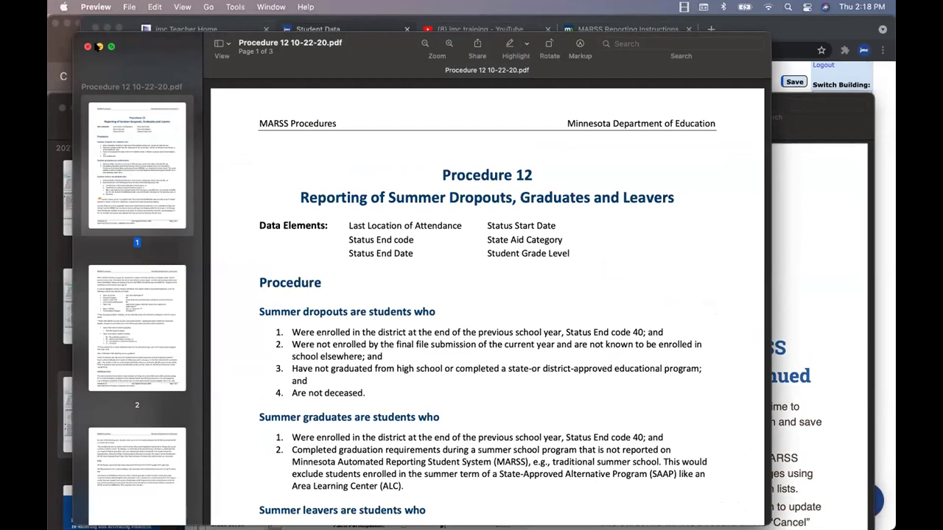
{"action": "left_click", "coordinate": [100, 47]}
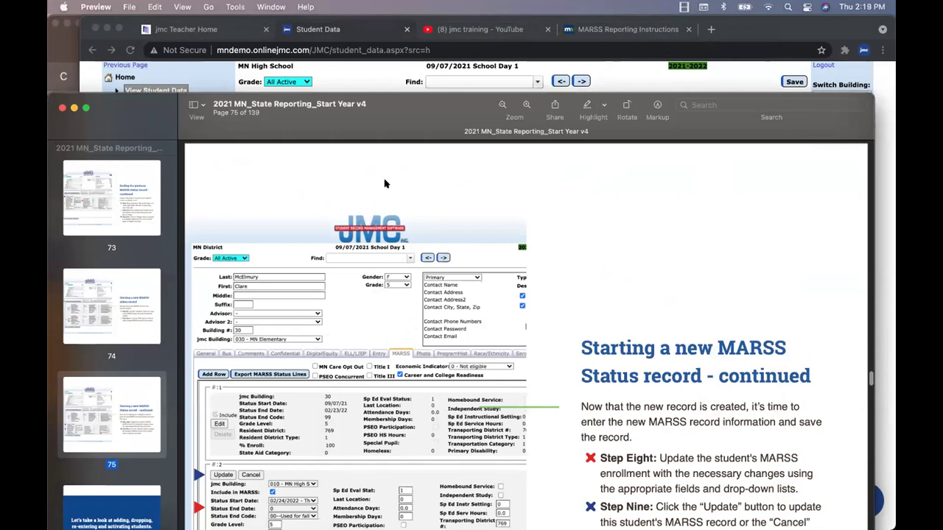
{"action": "left_click", "coordinate": [379, 69]}
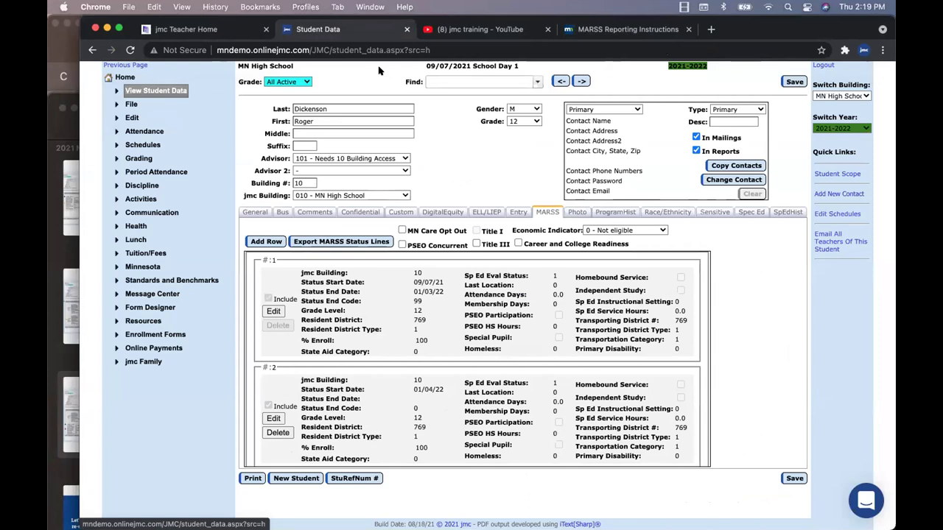
{"action": "left_click", "coordinate": [271, 418]}
{"action": "scroll", "coordinate": [304, 418], "scroll_direction": "down", "scroll_amount": 2}
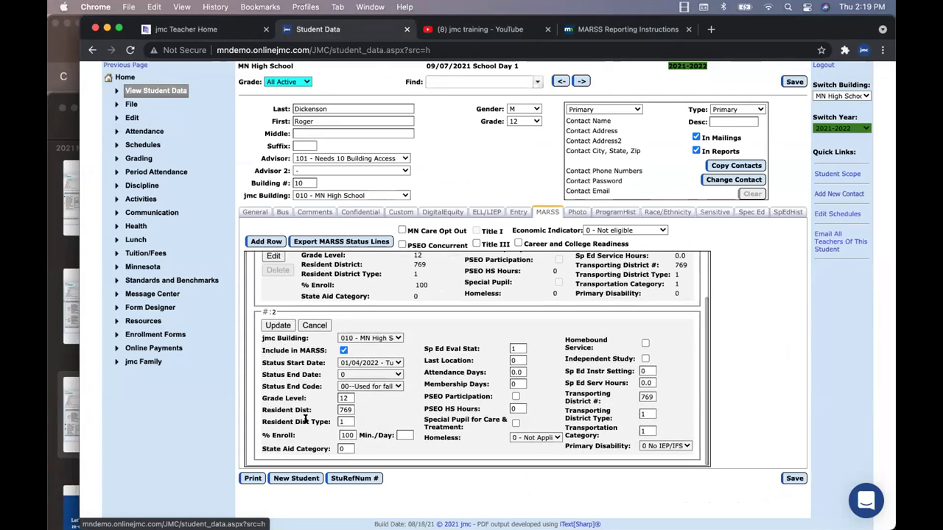
{"action": "scroll", "coordinate": [359, 309], "scroll_direction": "up", "scroll_amount": 1}
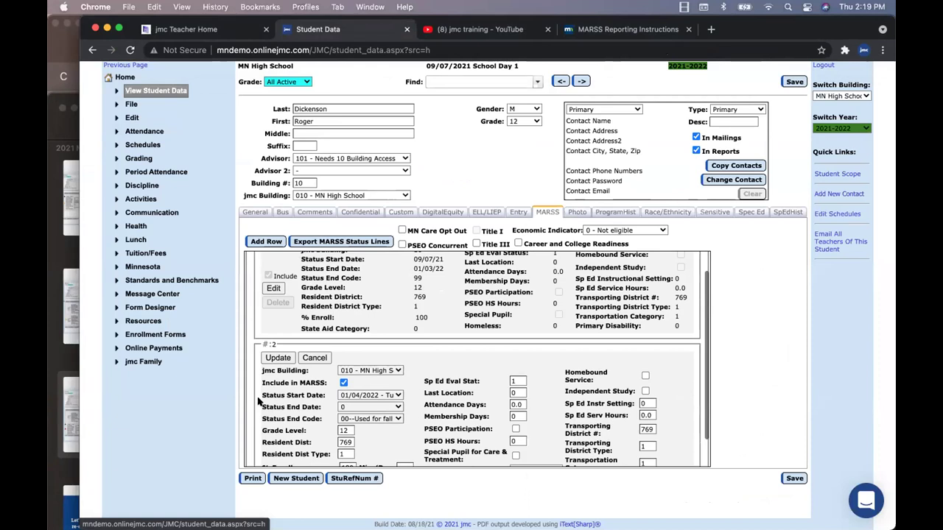
{"action": "scroll", "coordinate": [267, 413], "scroll_direction": "down", "scroll_amount": 1}
{"action": "scroll", "coordinate": [267, 412], "scroll_direction": "down", "scroll_amount": 1}
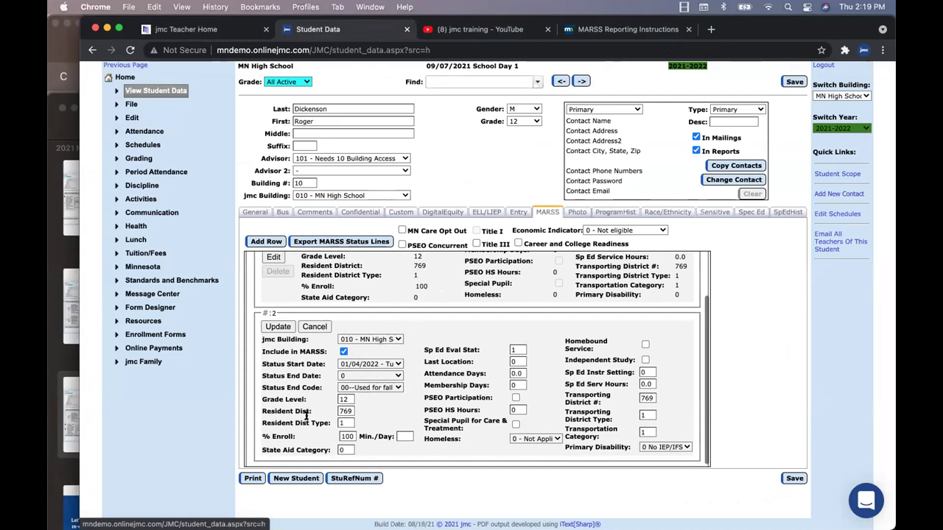
{"action": "left_click", "coordinate": [268, 326]}
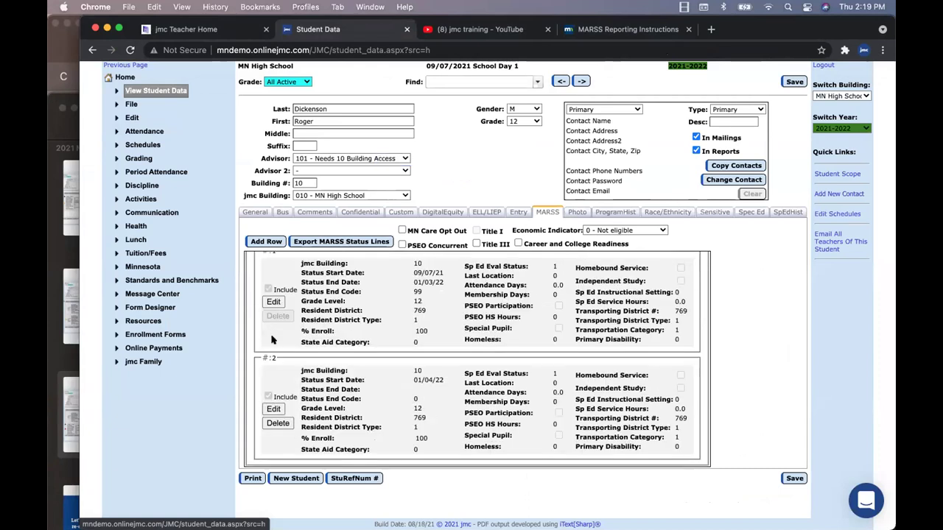
{"action": "left_click", "coordinate": [274, 408]}
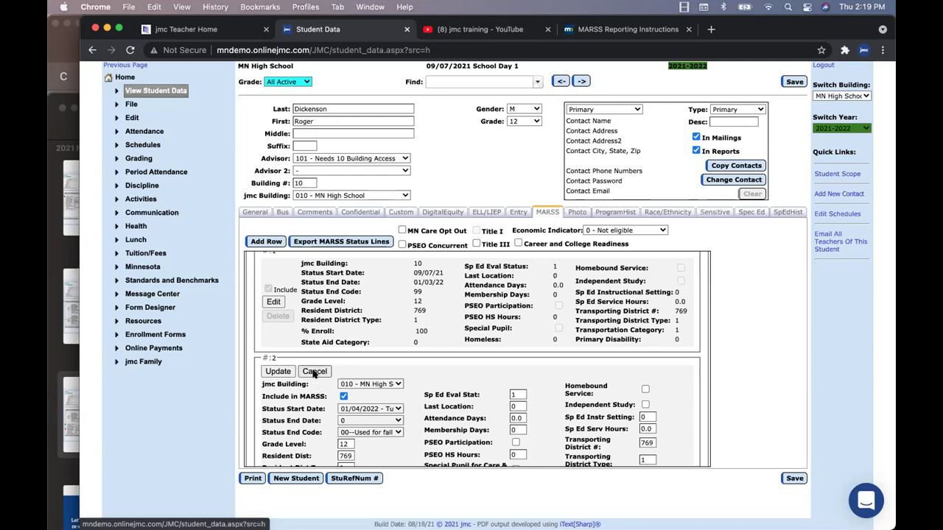
{"action": "left_click", "coordinate": [314, 371]}
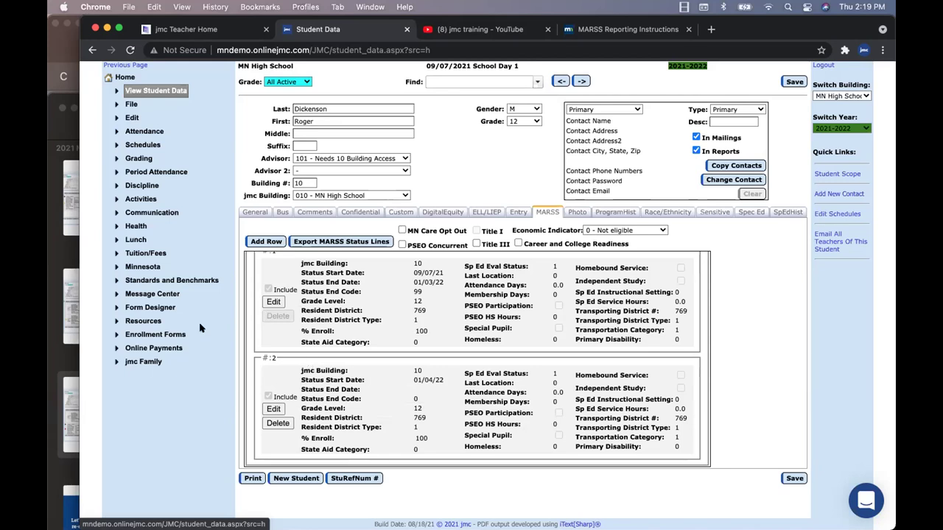
- Show the state reporting slides at page 77 in full screen
{"action": "left_click", "coordinate": [74, 420]}
{"action": "left_click", "coordinate": [74, 421]}
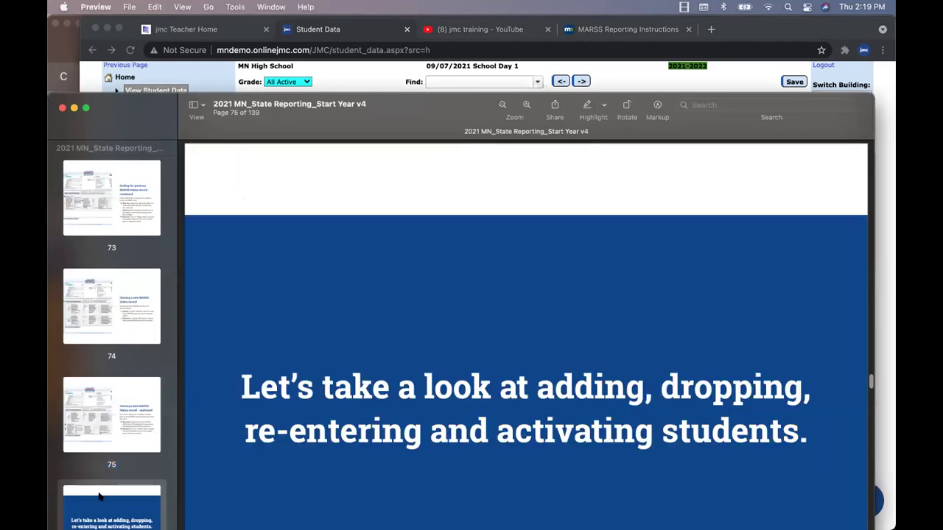
{"action": "scroll", "coordinate": [284, 426], "scroll_direction": "down", "scroll_amount": 10}
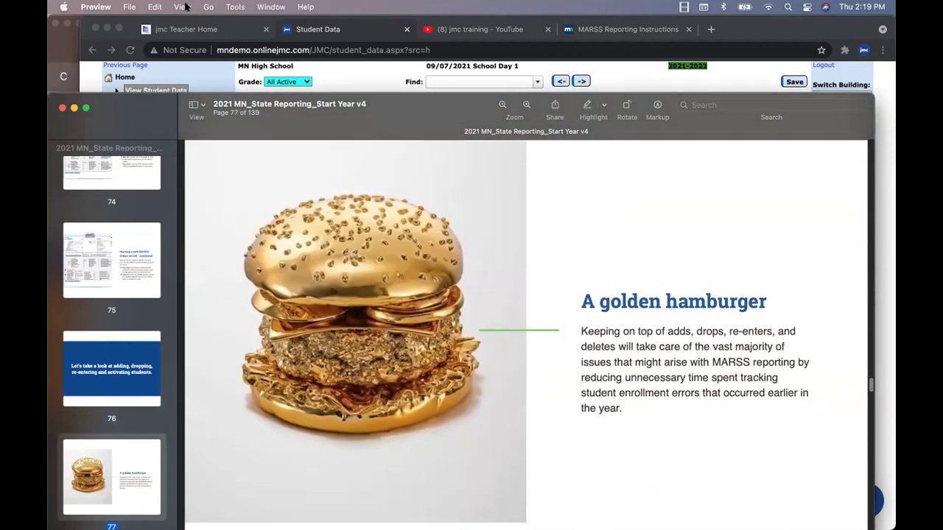
{"action": "left_click", "coordinate": [185, 7]}
{"action": "left_click", "coordinate": [228, 348]}
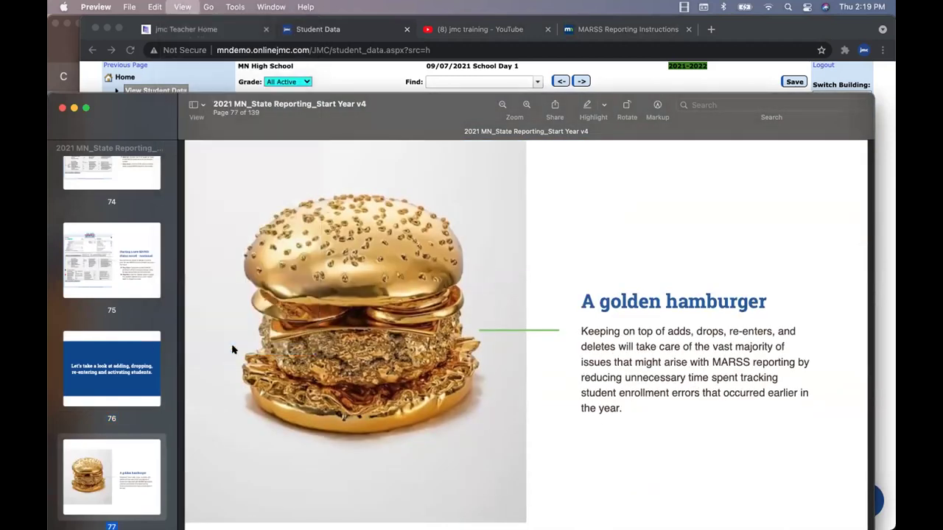